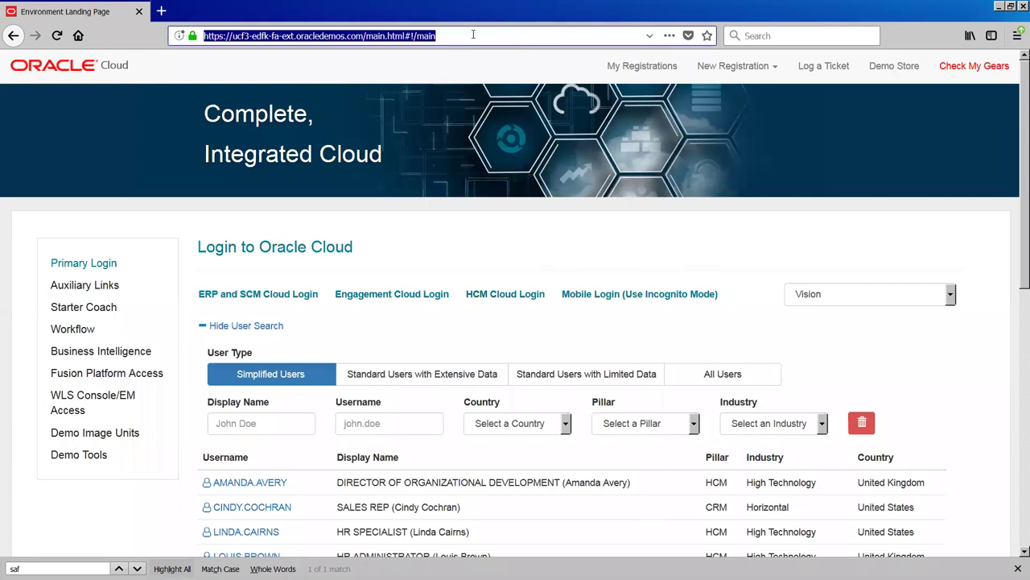
{"action": "left_click", "coordinate": [473, 34]}
{"action": "key", "text": "Return"}
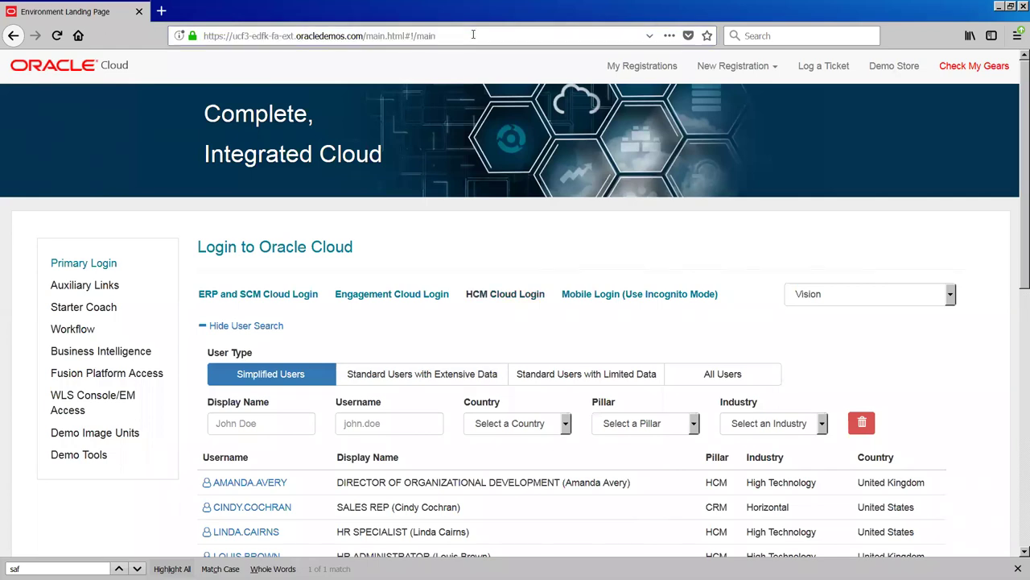
{"action": "left_click", "coordinate": [471, 36]}
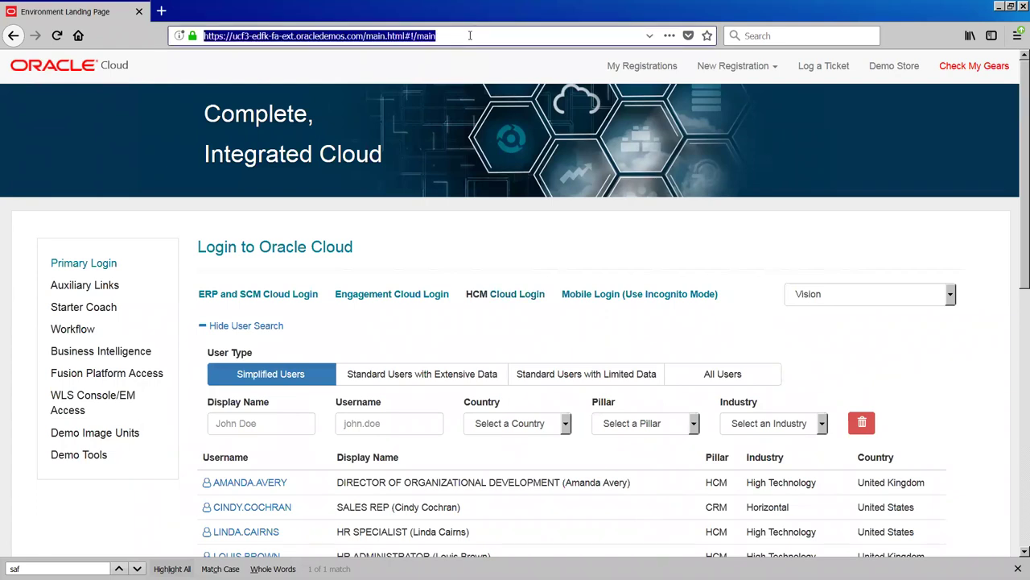
{"action": "left_click", "coordinate": [469, 36]}
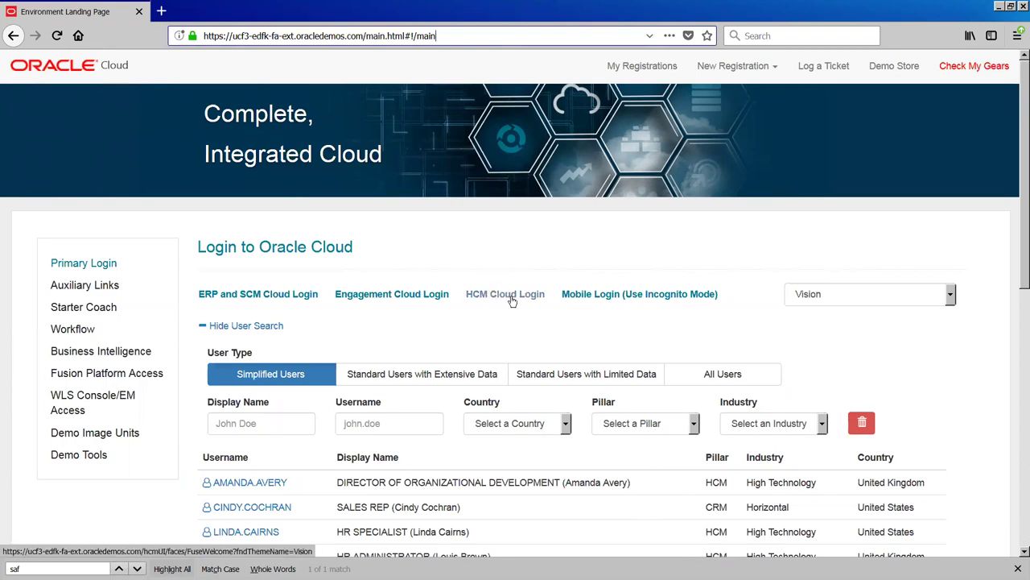
Select the Vision theme for the Oracle Cloud login and open the HCM Cloud Login page.
{"action": "left_click", "coordinate": [840, 296]}
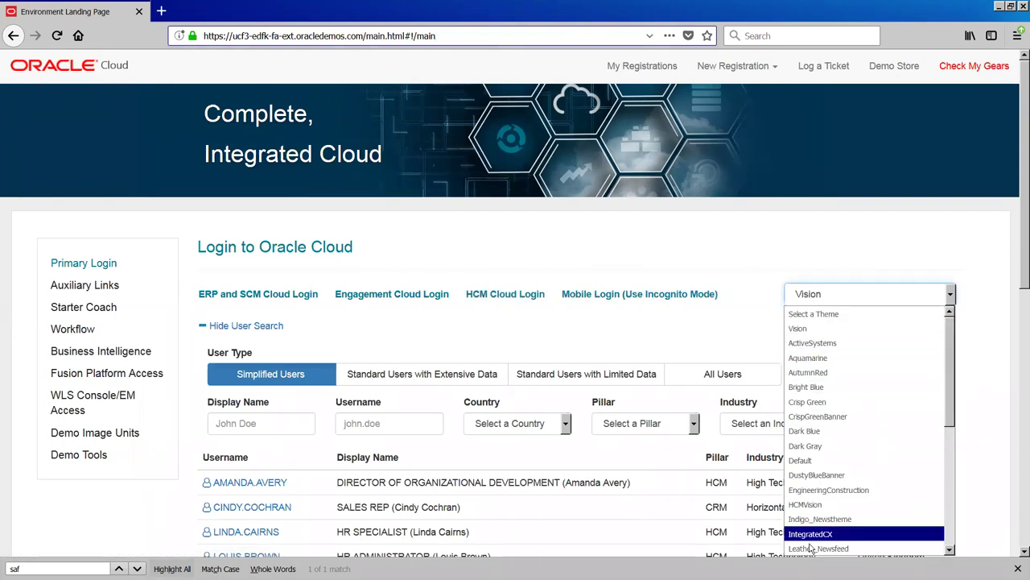
{"action": "left_click", "coordinate": [810, 314]}
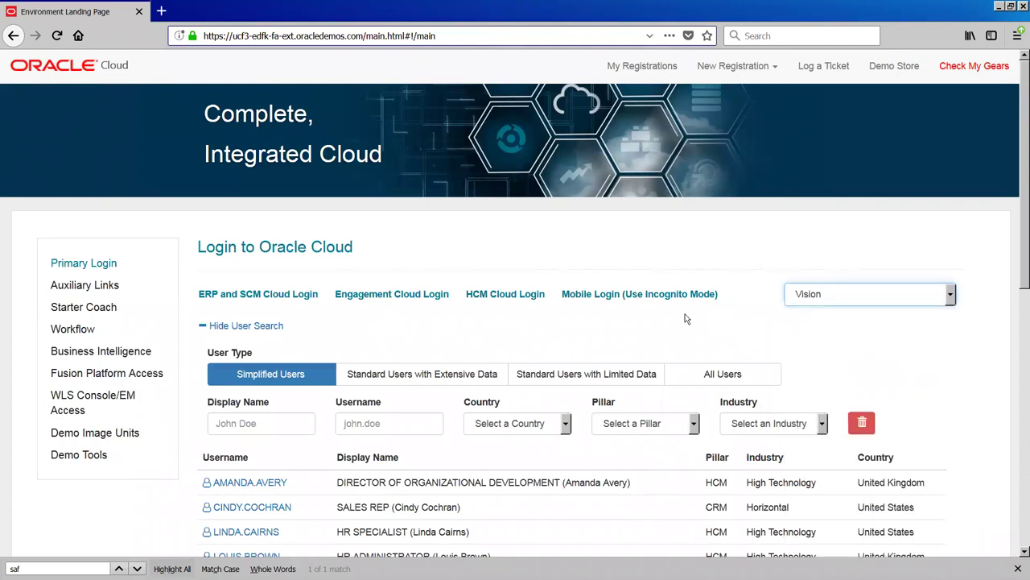
{"action": "left_click", "coordinate": [858, 295]}
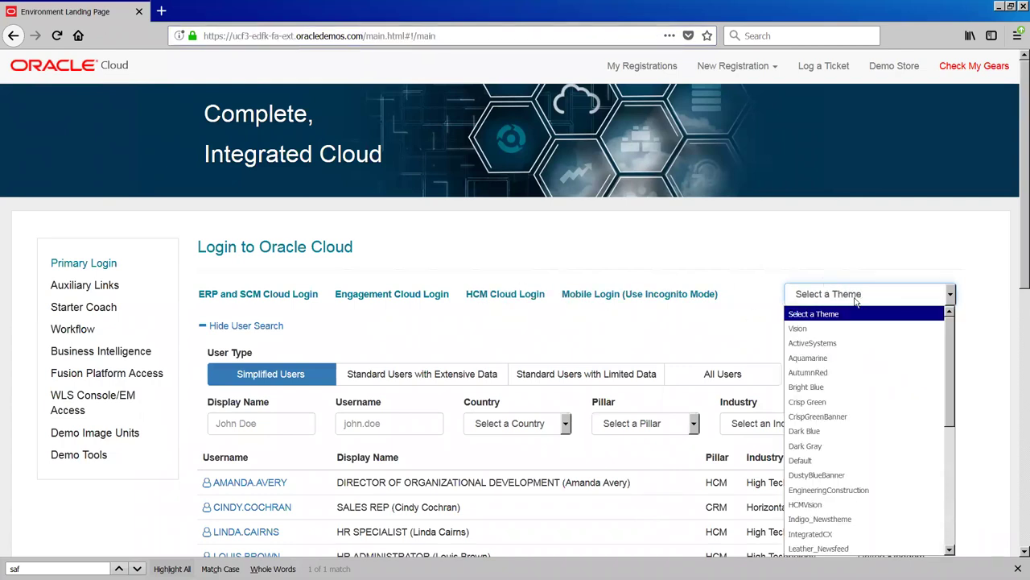
{"action": "left_click", "coordinate": [808, 330]}
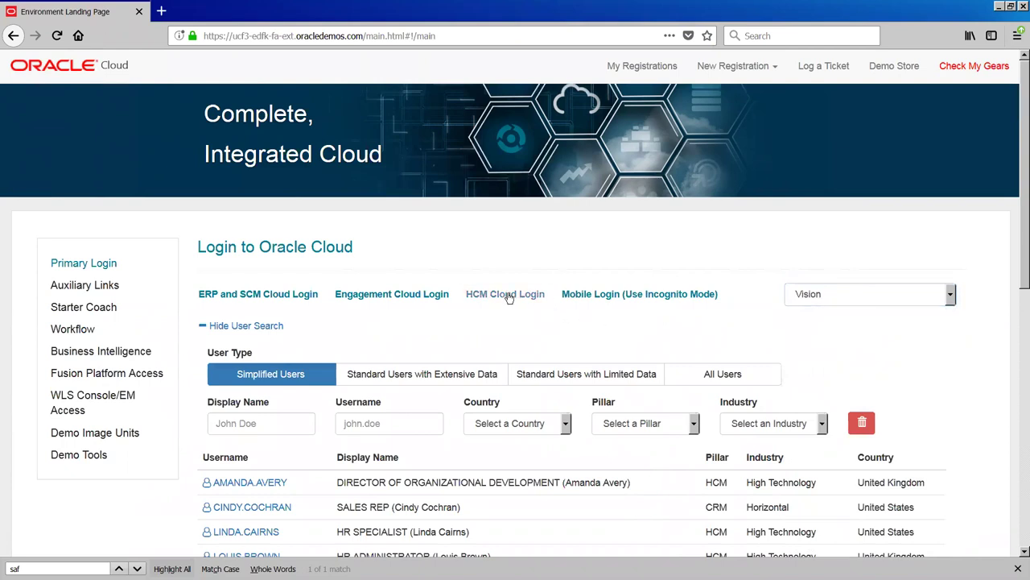
{"action": "left_click", "coordinate": [504, 295]}
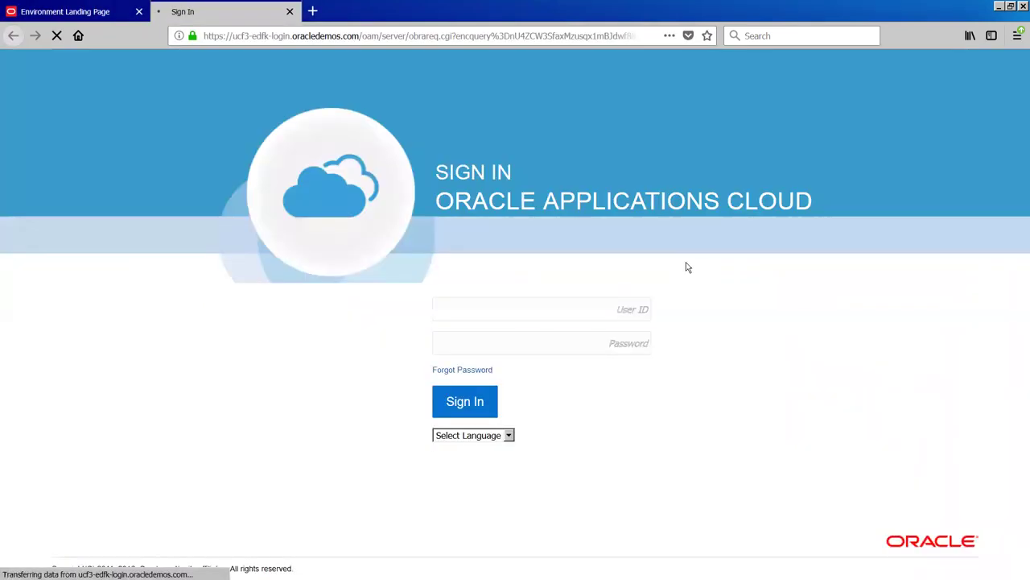
Fill in the User ID on the Oracle Applications Cloud sign-in page with the saved employee account starting with "r".
{"action": "left_click", "coordinate": [506, 314]}
{"action": "left_click", "coordinate": [511, 302]}
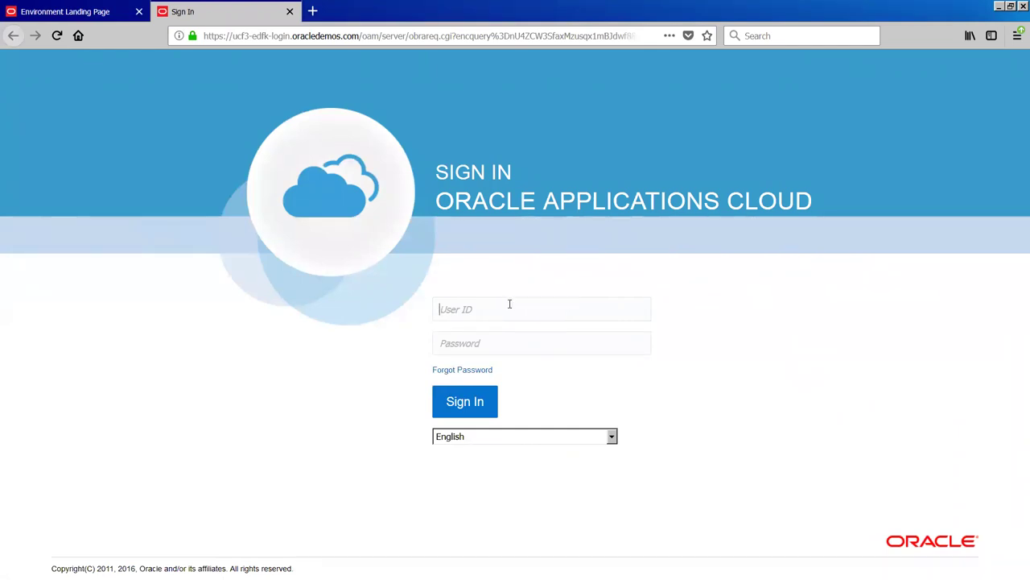
{"action": "type", "text": "r"}
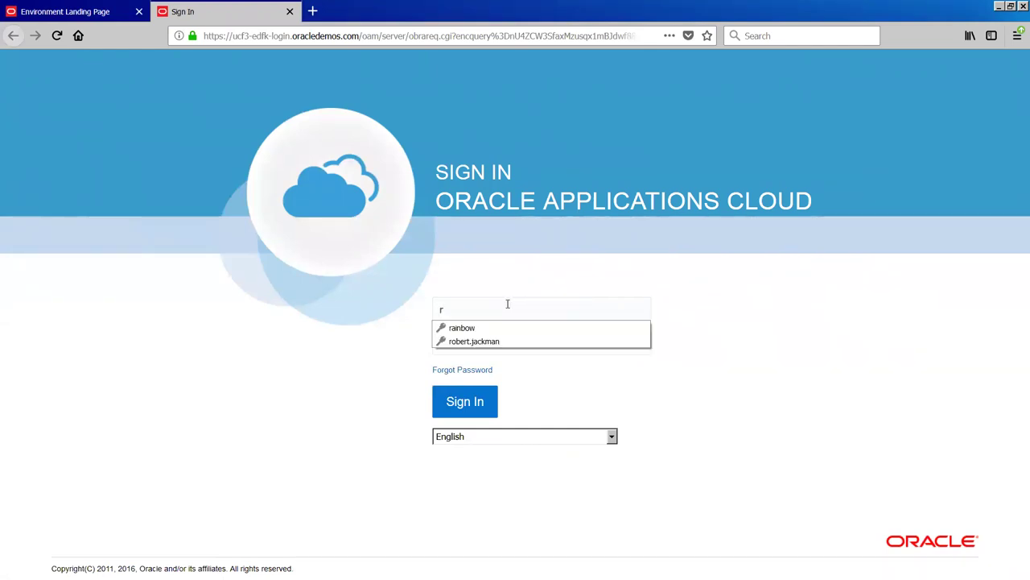
{"action": "left_click", "coordinate": [504, 341]}
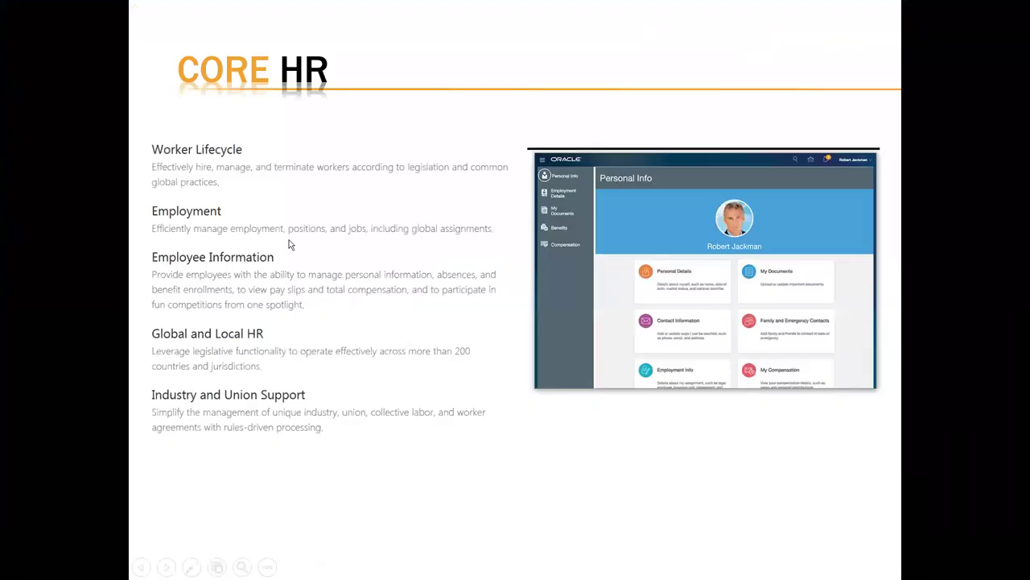
{"action": "key", "text": "Left"}
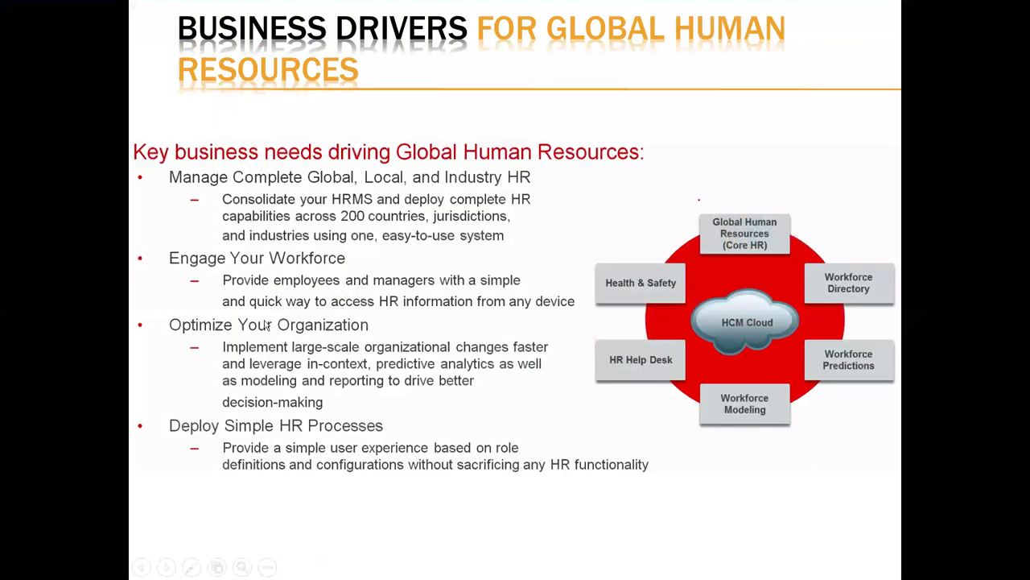
{"action": "key", "text": "Right"}
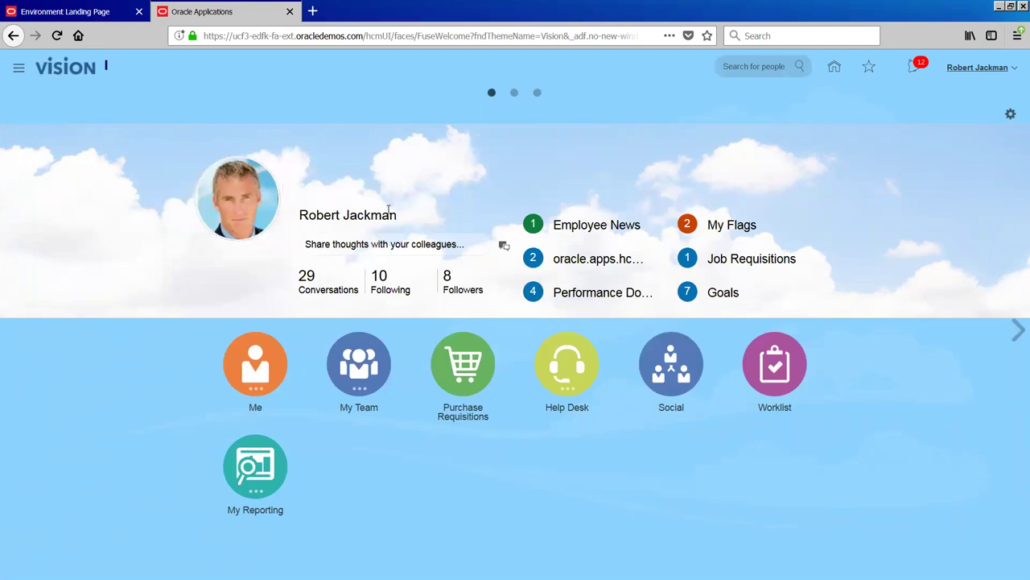
Open the box for sharing thoughts with colleagues on the home page and leave it empty without posting.
{"action": "left_click", "coordinate": [311, 246]}
{"action": "left_click", "coordinate": [428, 191]}
{"action": "left_click", "coordinate": [413, 244]}
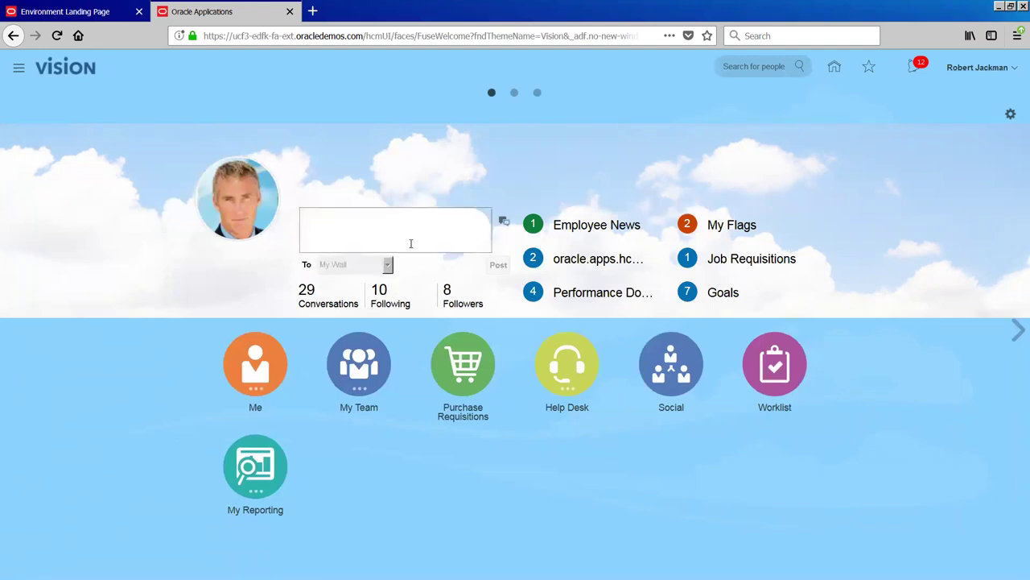
{"action": "key", "text": "ctrl+a"}
{"action": "key", "text": "BackSpace"}
{"action": "left_click", "coordinate": [482, 172]}
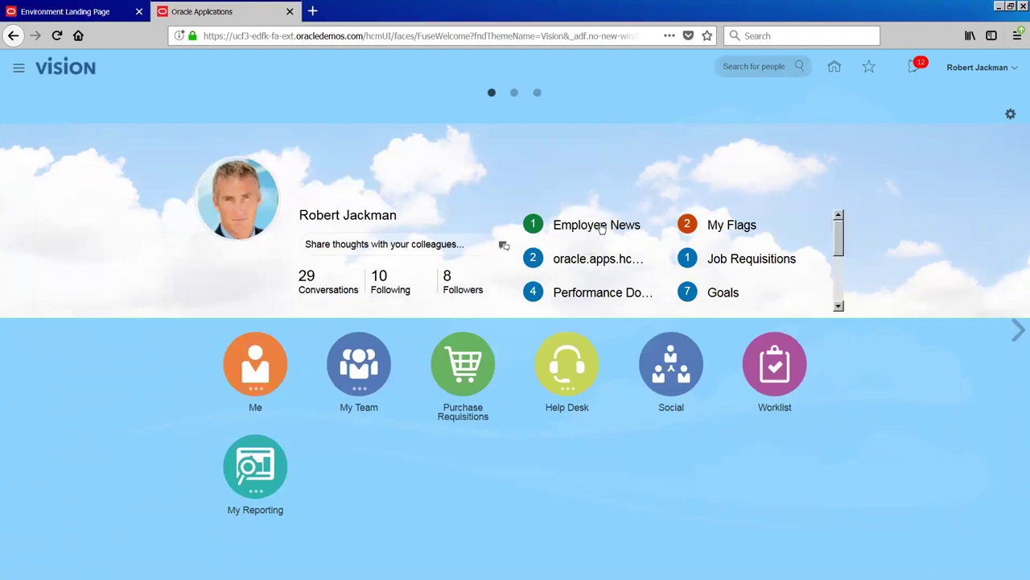
Open Employee News, read through the employee announcements and return to the profile overview.
{"action": "scroll", "coordinate": [669, 251], "scroll_direction": "down", "scroll_amount": 3}
{"action": "scroll", "coordinate": [663, 260], "scroll_direction": "up", "scroll_amount": 3}
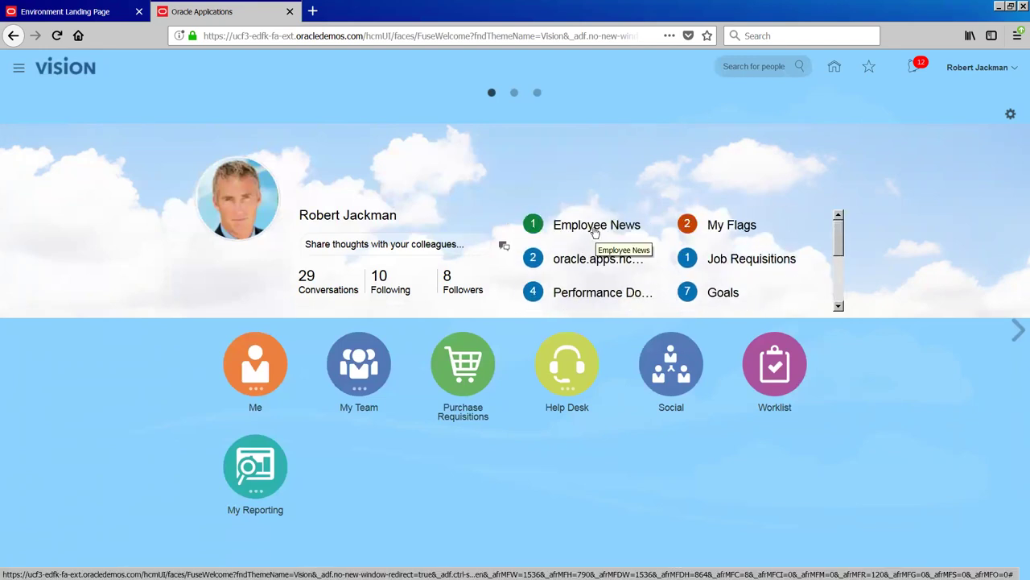
{"action": "left_click", "coordinate": [594, 232]}
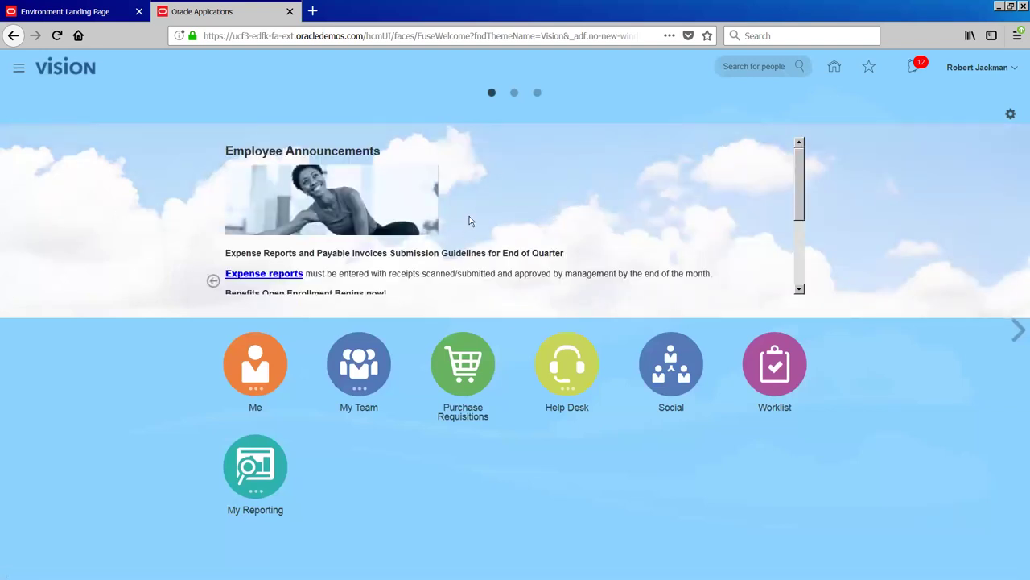
{"action": "scroll", "coordinate": [473, 211], "scroll_direction": "down", "scroll_amount": 2}
{"action": "scroll", "coordinate": [369, 213], "scroll_direction": "up", "scroll_amount": 1}
{"action": "scroll", "coordinate": [369, 211], "scroll_direction": "up", "scroll_amount": 1}
{"action": "scroll", "coordinate": [385, 238], "scroll_direction": "down", "scroll_amount": 1}
{"action": "scroll", "coordinate": [385, 239], "scroll_direction": "down", "scroll_amount": 3}
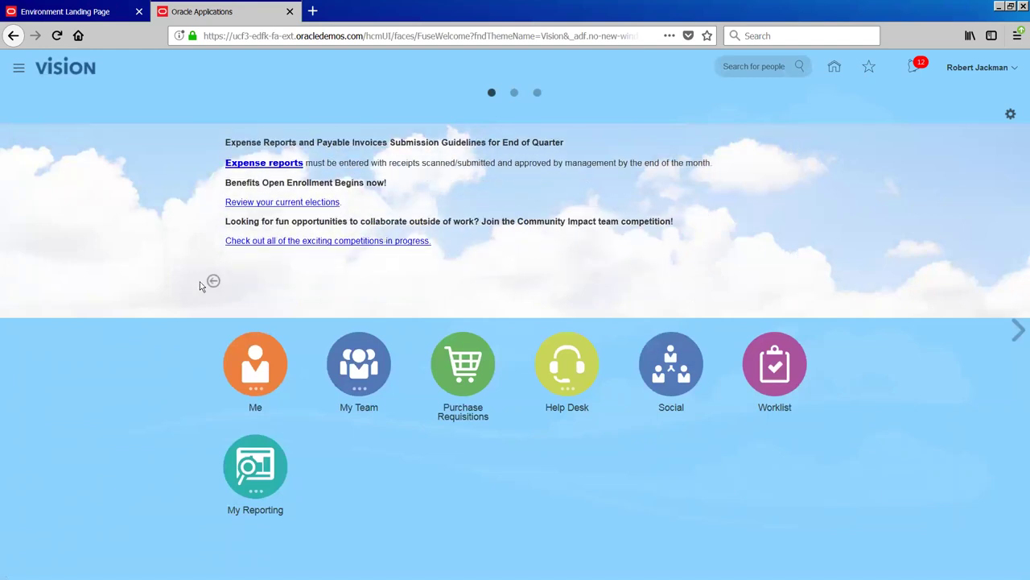
{"action": "left_click", "coordinate": [212, 282]}
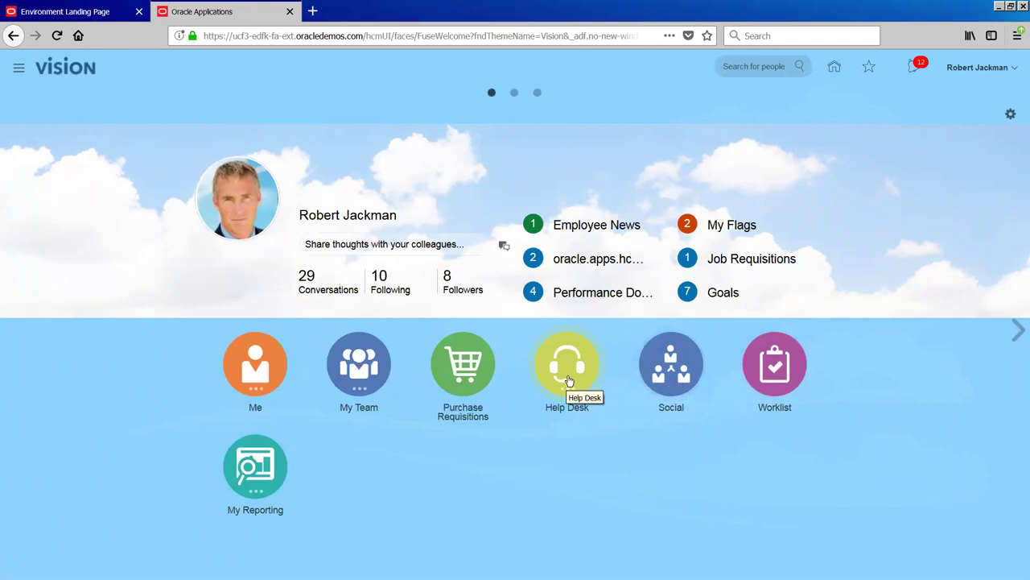
Open Personal Information from the Me group and look through the full row of Me shortcuts above the page.
{"action": "left_click", "coordinate": [263, 375]}
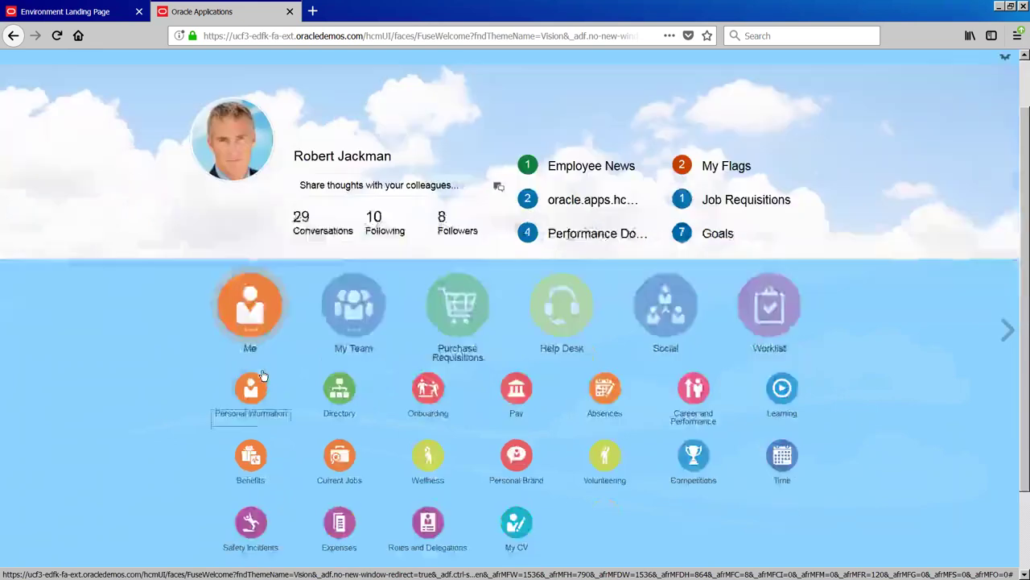
{"action": "scroll", "coordinate": [263, 375], "scroll_direction": "down", "scroll_amount": 2}
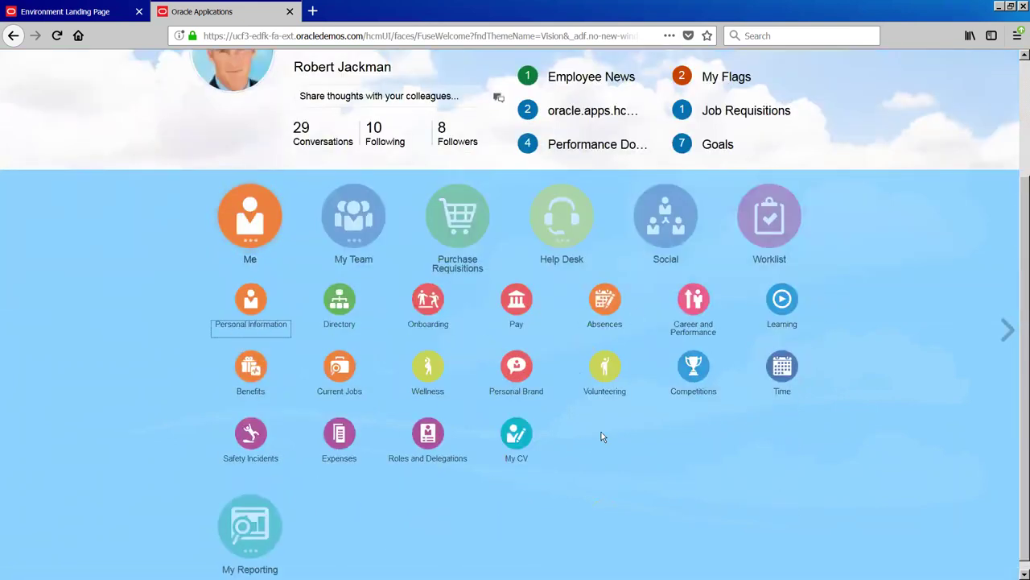
{"action": "left_click", "coordinate": [258, 303]}
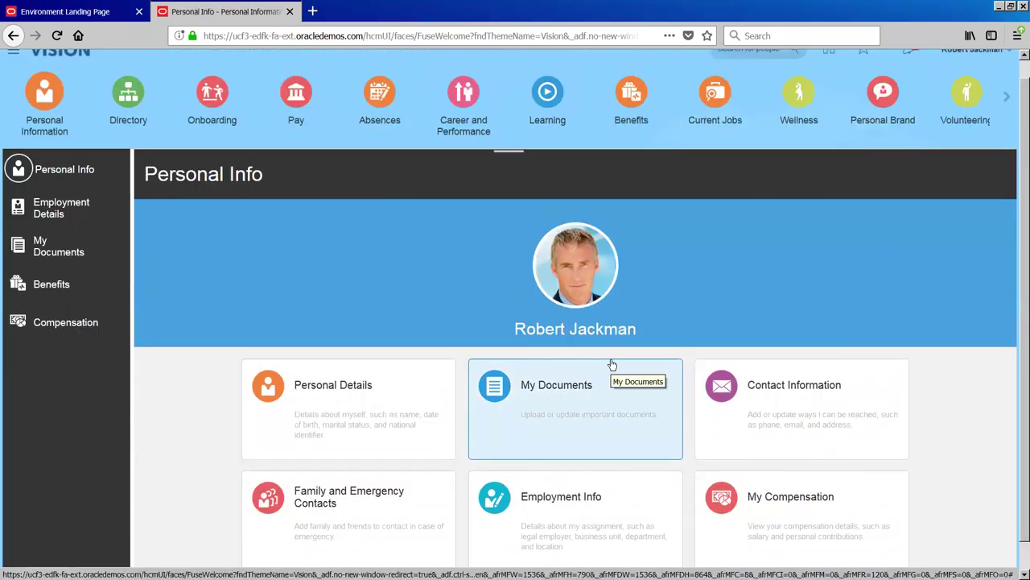
{"action": "scroll", "coordinate": [636, 362], "scroll_direction": "up", "scroll_amount": 1}
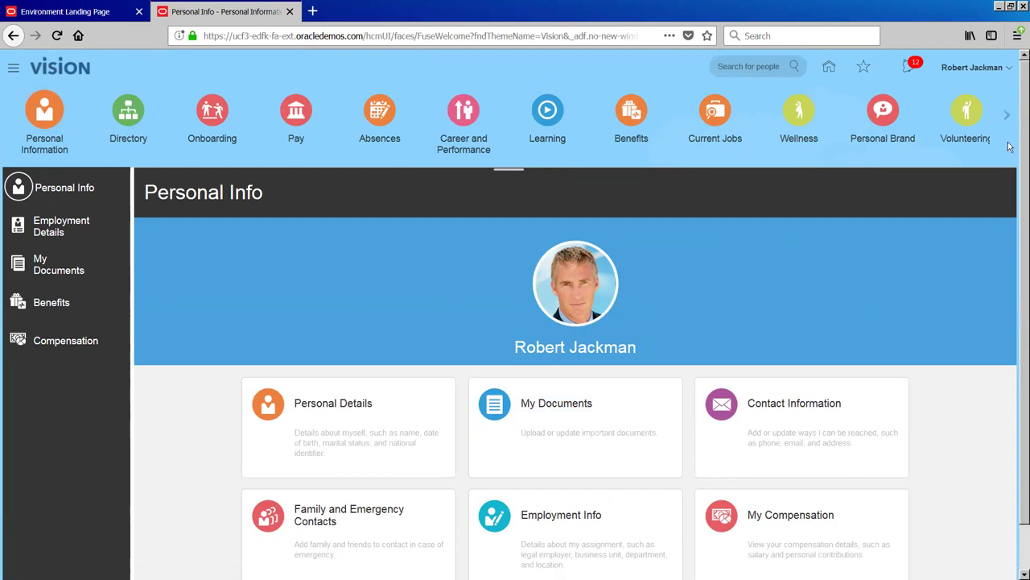
{"action": "left_click", "coordinate": [1007, 117]}
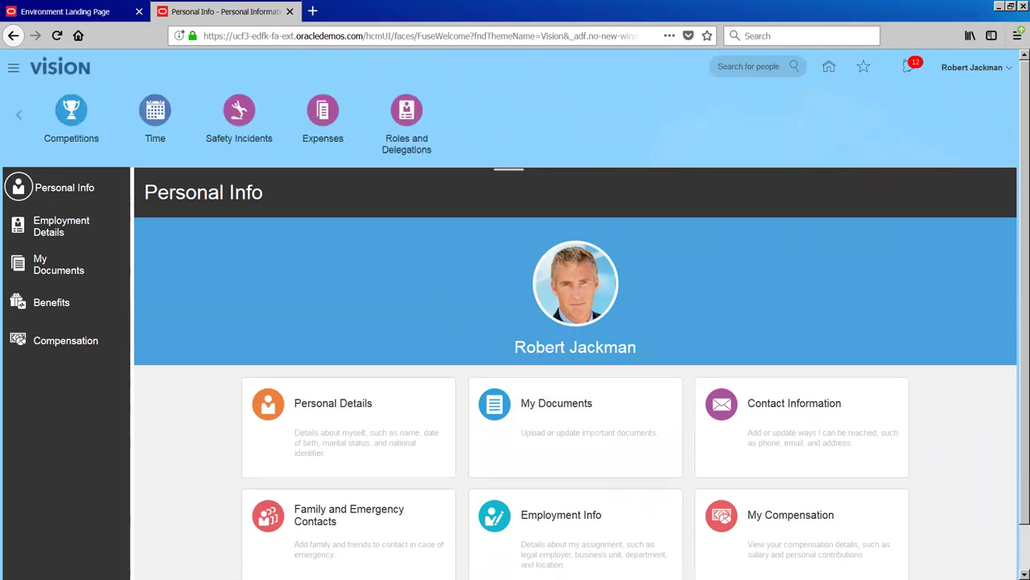
{"action": "left_click", "coordinate": [17, 115]}
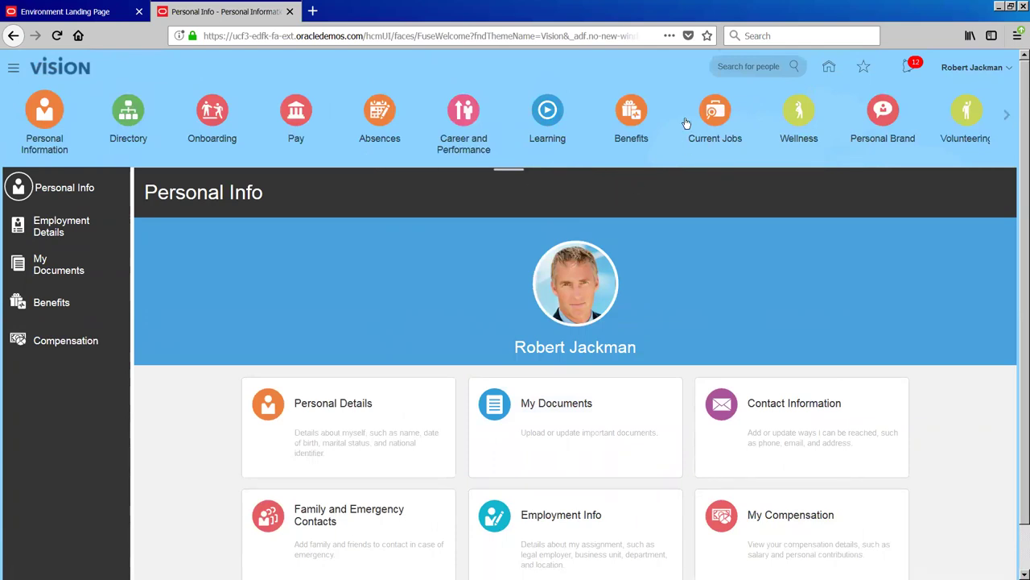
Return to the home page, review the Navigator's grouped links and close it.
{"action": "left_click", "coordinate": [827, 66]}
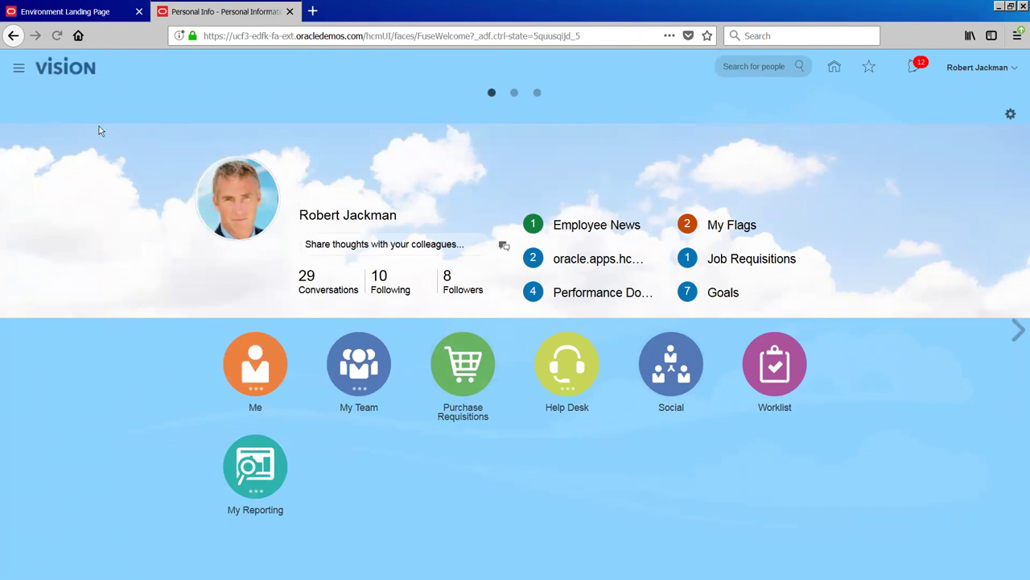
{"action": "left_click", "coordinate": [18, 72]}
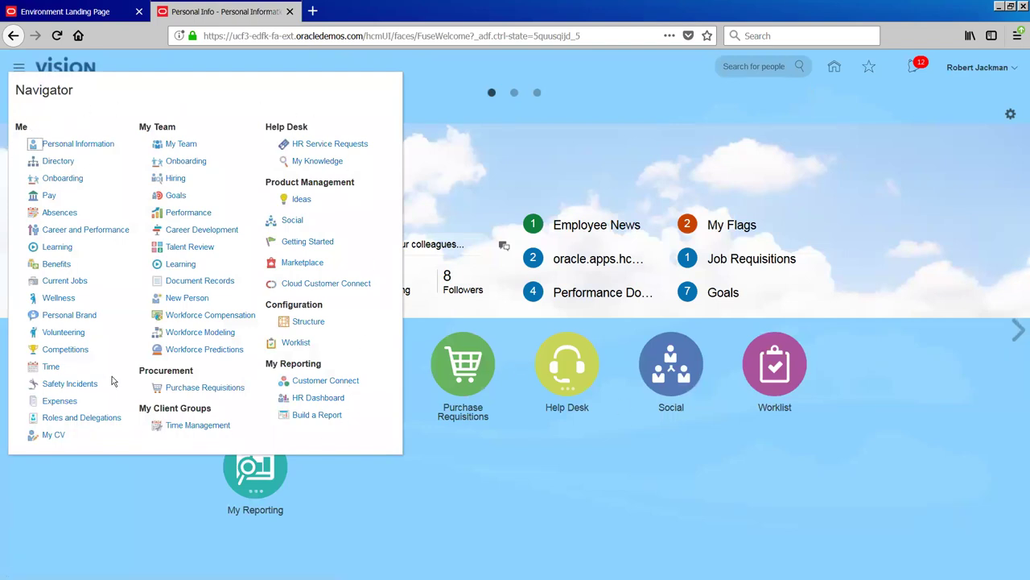
{"action": "left_click", "coordinate": [741, 110]}
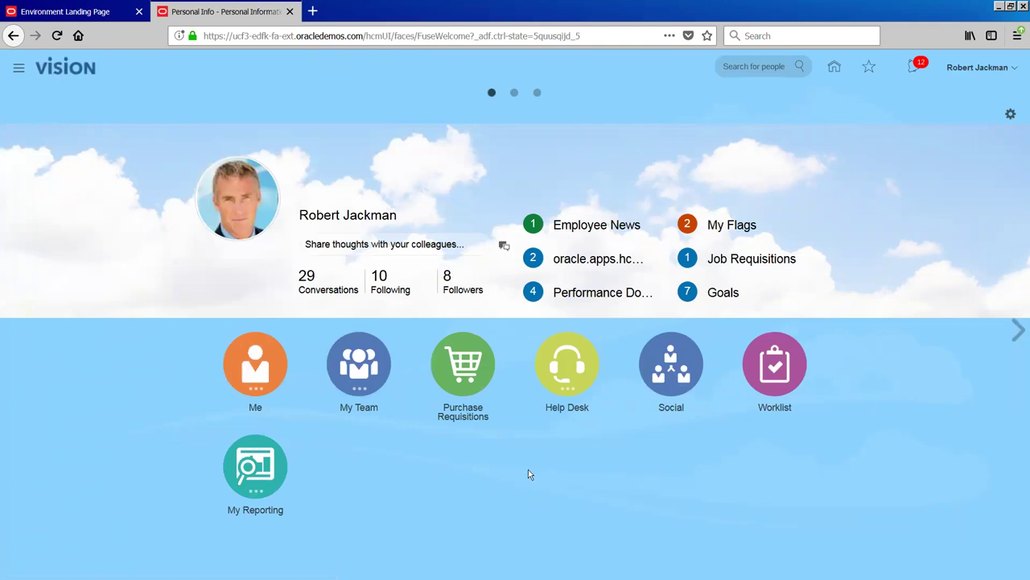
Personalize the springboard so that Worklist is hidden from the home page, and apply the change.
{"action": "left_click", "coordinate": [1010, 114]}
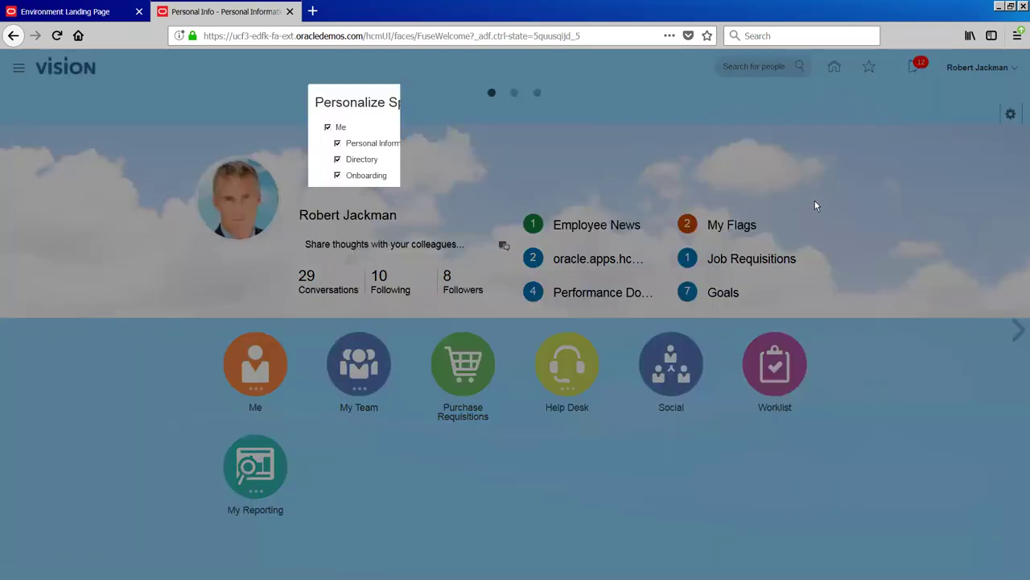
{"action": "scroll", "coordinate": [383, 306], "scroll_direction": "down", "scroll_amount": 1}
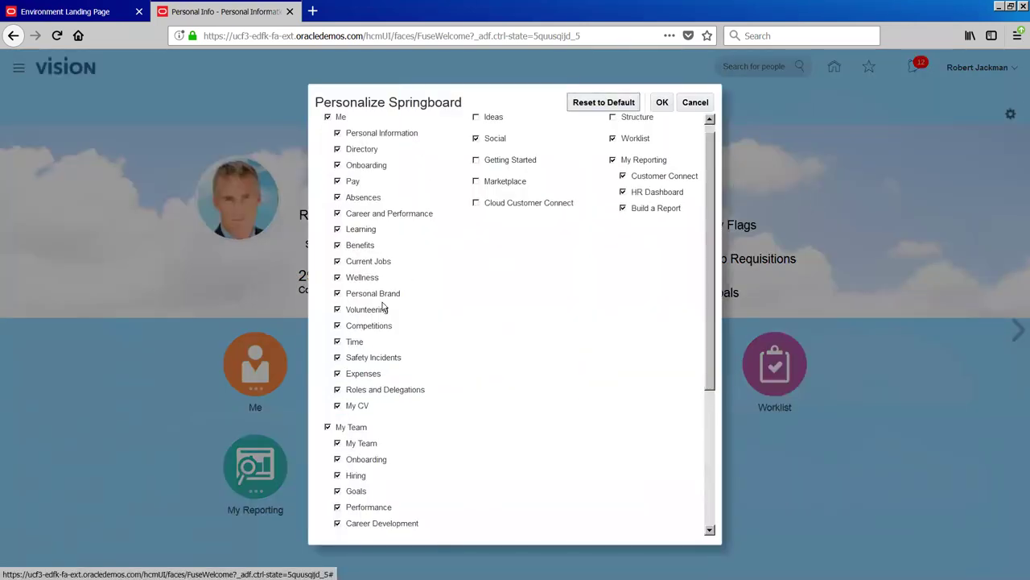
{"action": "scroll", "coordinate": [387, 314], "scroll_direction": "down", "scroll_amount": 5}
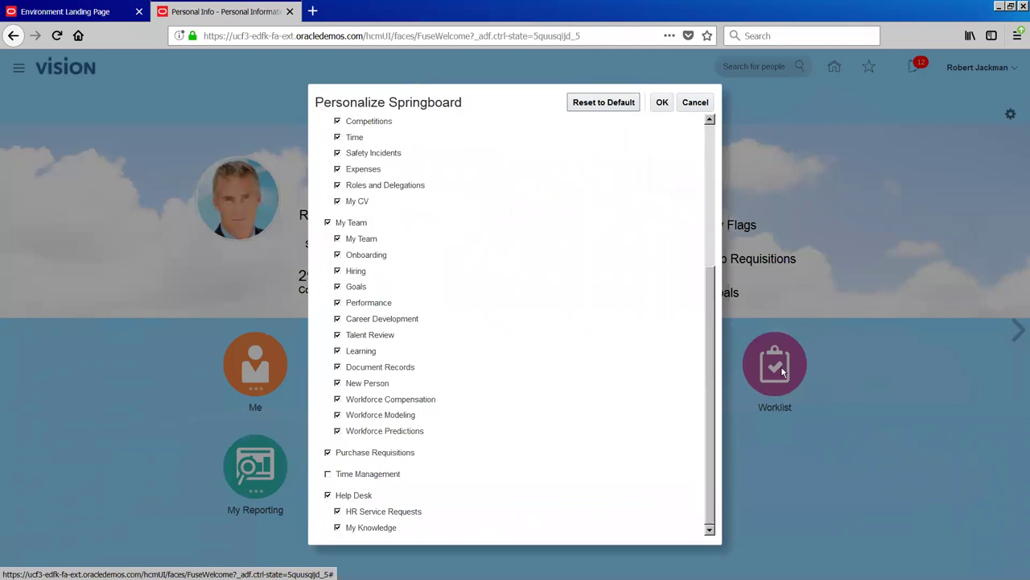
{"action": "scroll", "coordinate": [508, 367], "scroll_direction": "up", "scroll_amount": 5}
{"action": "left_click", "coordinate": [613, 149]}
{"action": "left_click", "coordinate": [661, 102]}
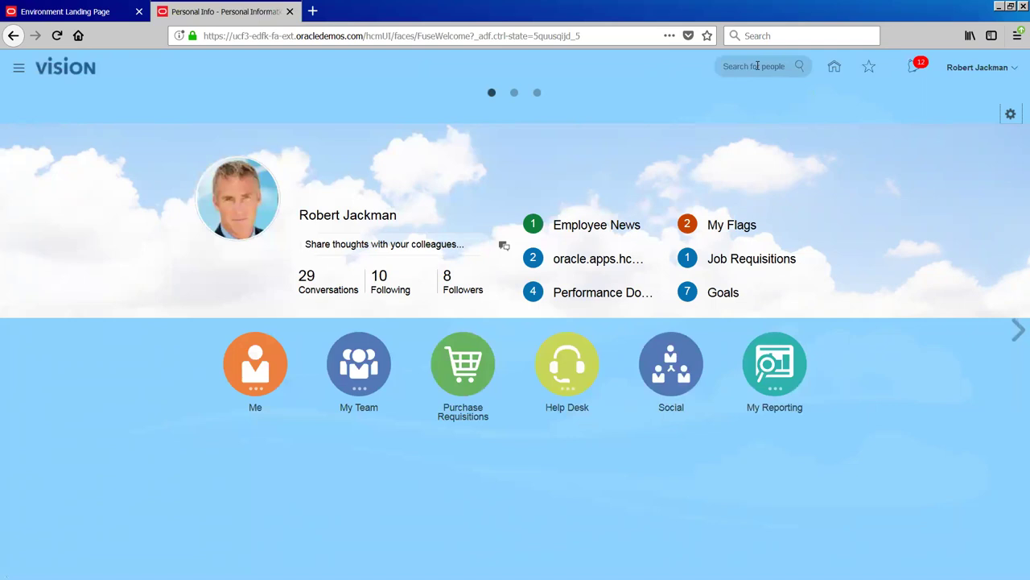
Open the pending notifications and look through the whole list.
{"action": "left_click", "coordinate": [918, 70]}
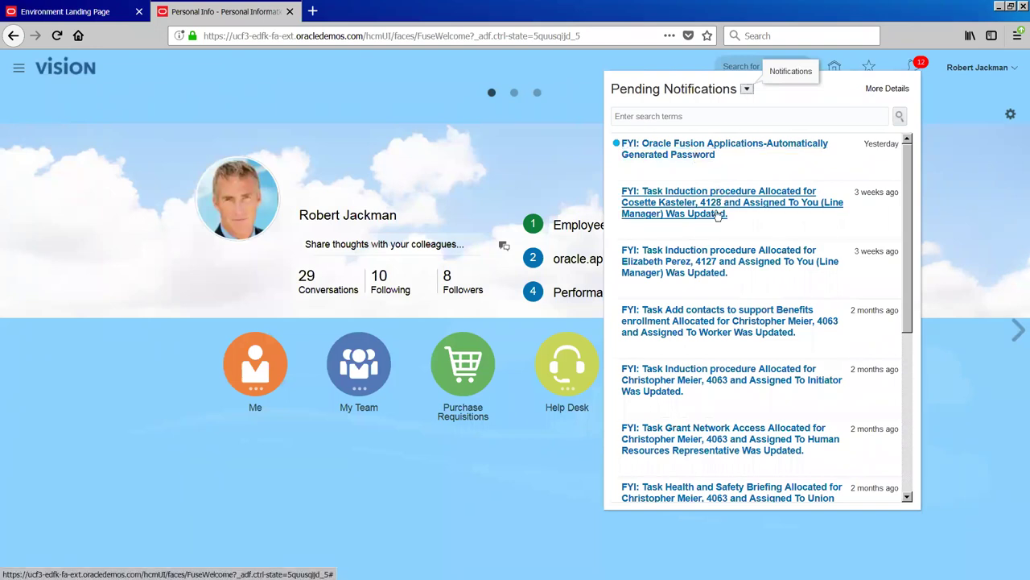
{"action": "scroll", "coordinate": [718, 216], "scroll_direction": "down", "scroll_amount": 1}
{"action": "scroll", "coordinate": [716, 216], "scroll_direction": "down", "scroll_amount": 4}
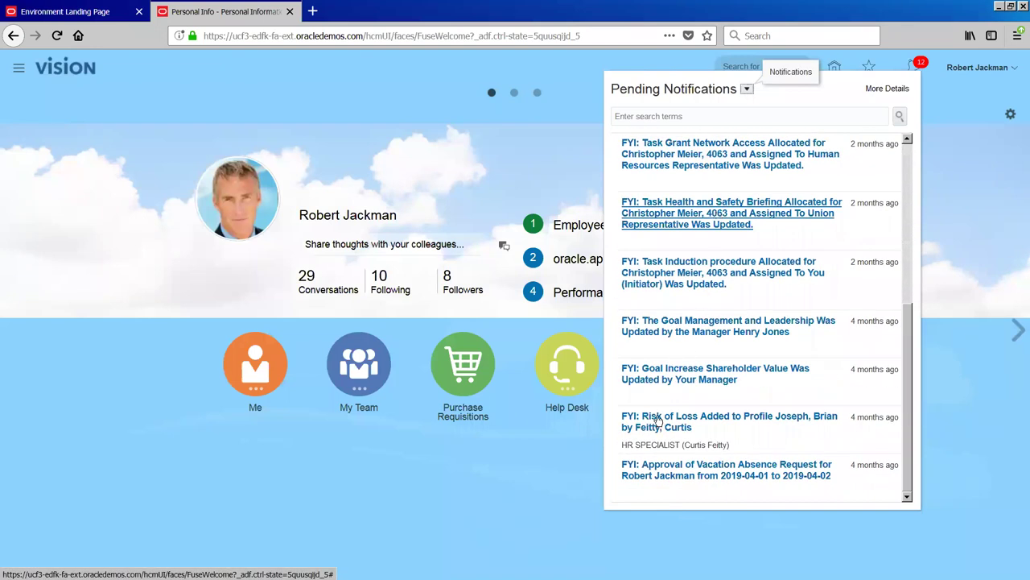
{"action": "scroll", "coordinate": [771, 304], "scroll_direction": "up", "scroll_amount": 5}
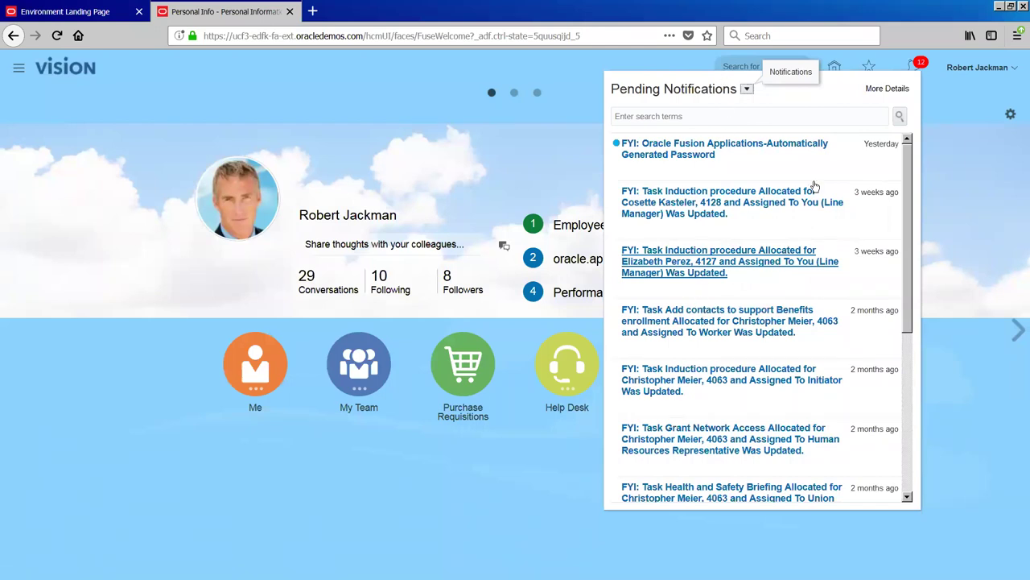
Close the pending notifications and open the account's Set Preferences page.
{"action": "left_click", "coordinate": [939, 104]}
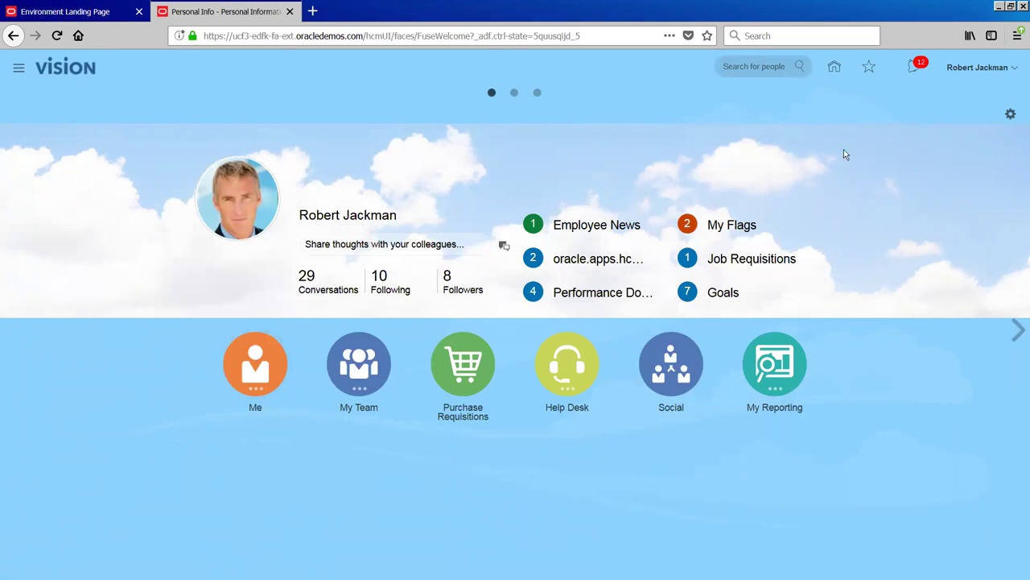
{"action": "left_click", "coordinate": [1016, 70]}
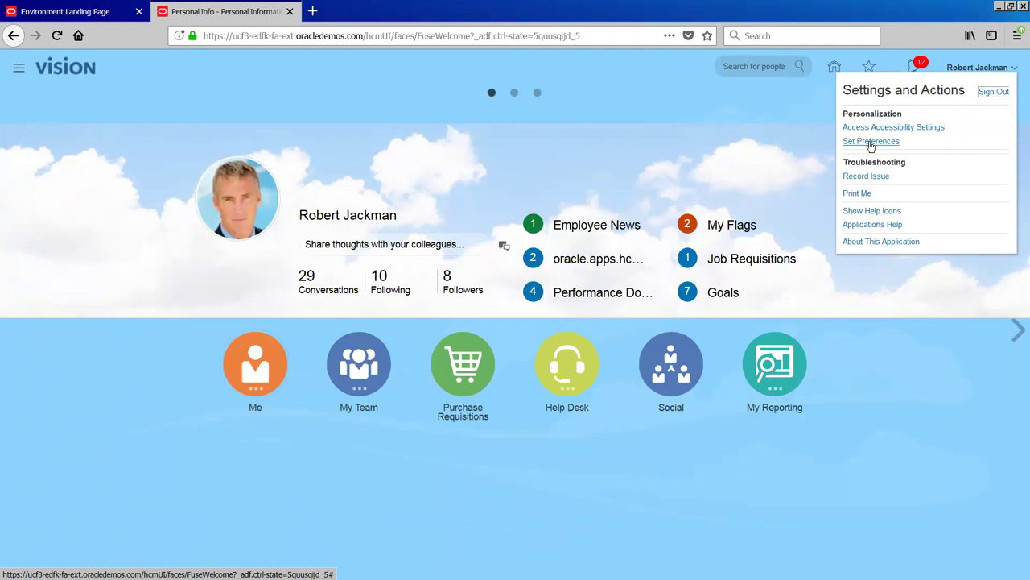
{"action": "left_click", "coordinate": [870, 141]}
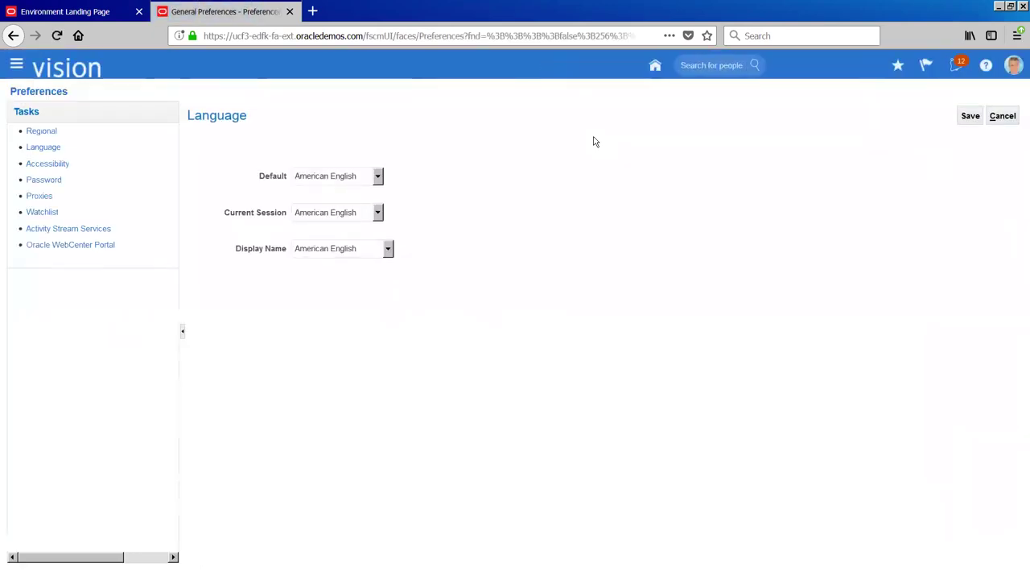
Review the available languages for the Default, Current Session and Display Name preferences without changing any of them.
{"action": "left_click", "coordinate": [353, 215]}
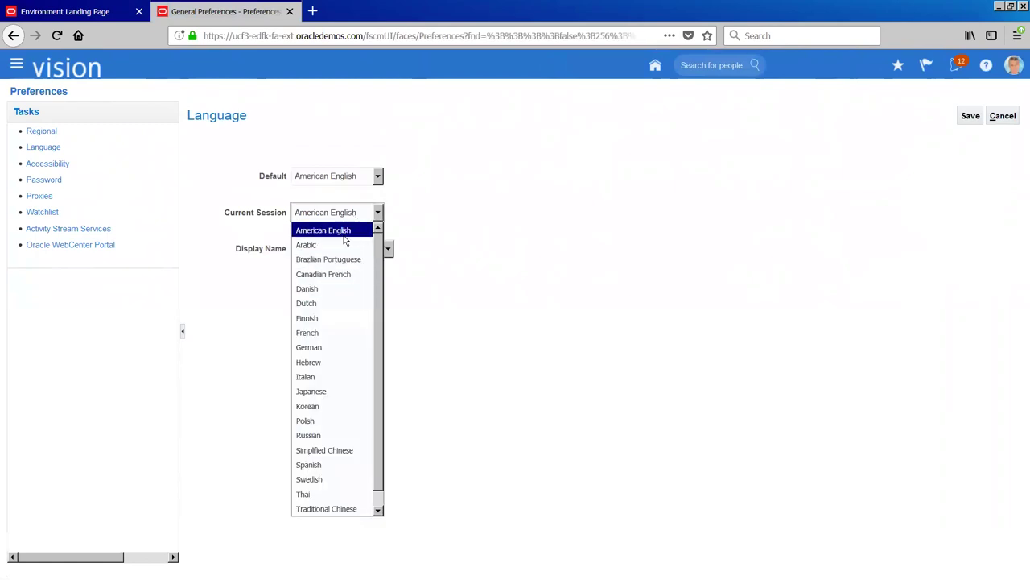
{"action": "left_click", "coordinate": [456, 231]}
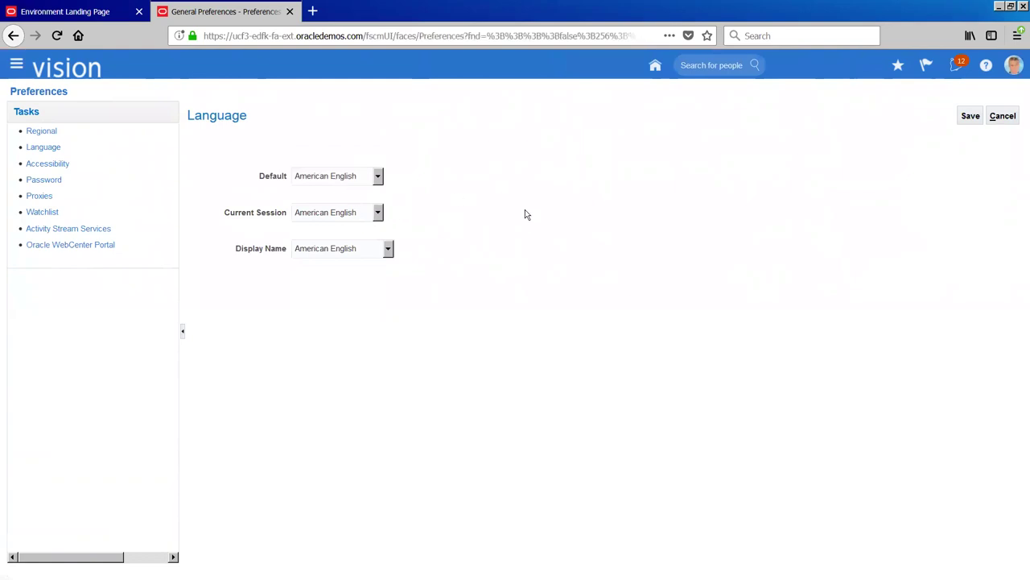
{"action": "left_click", "coordinate": [364, 176]}
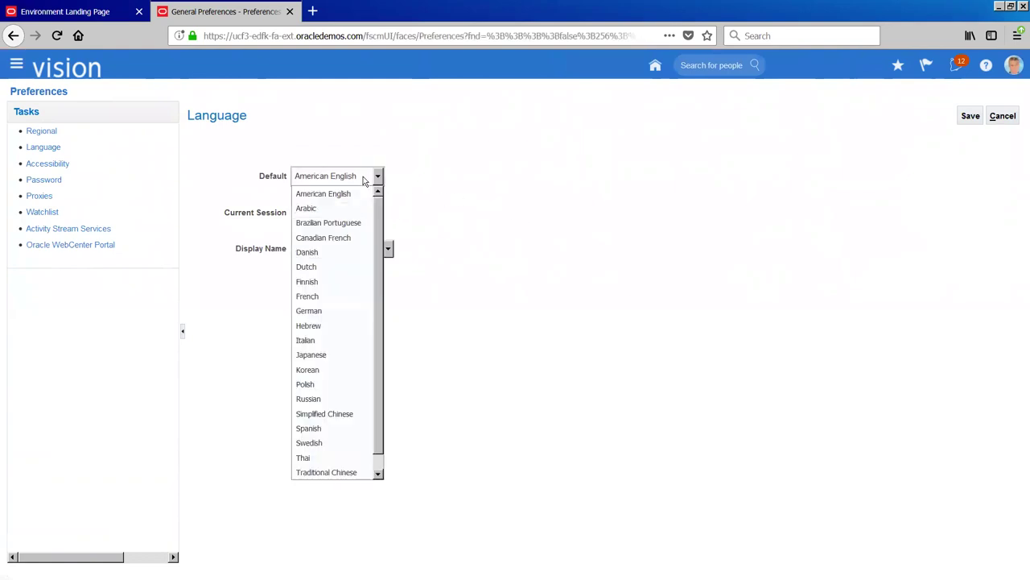
{"action": "left_click", "coordinate": [538, 262]}
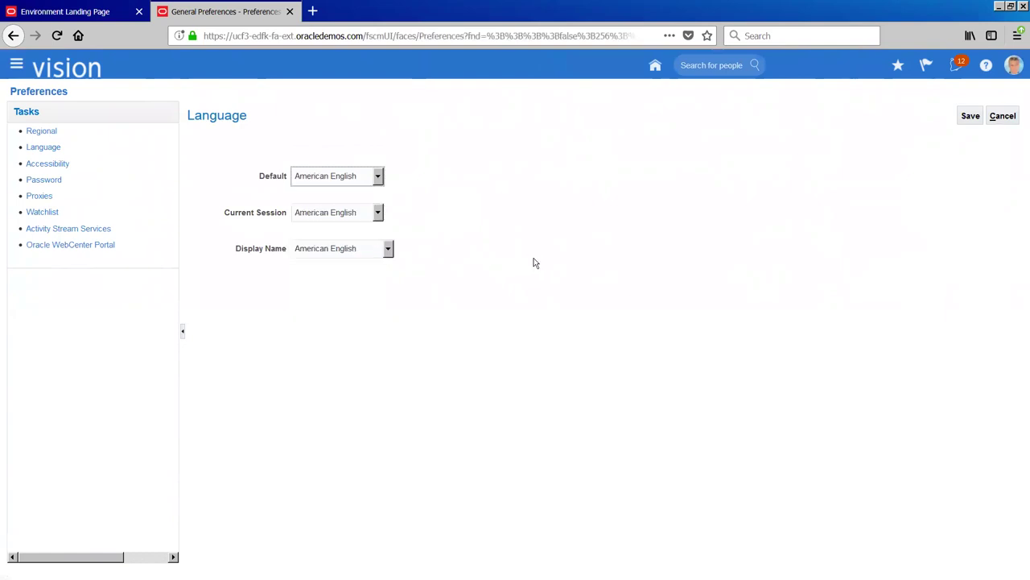
{"action": "left_click", "coordinate": [345, 216]}
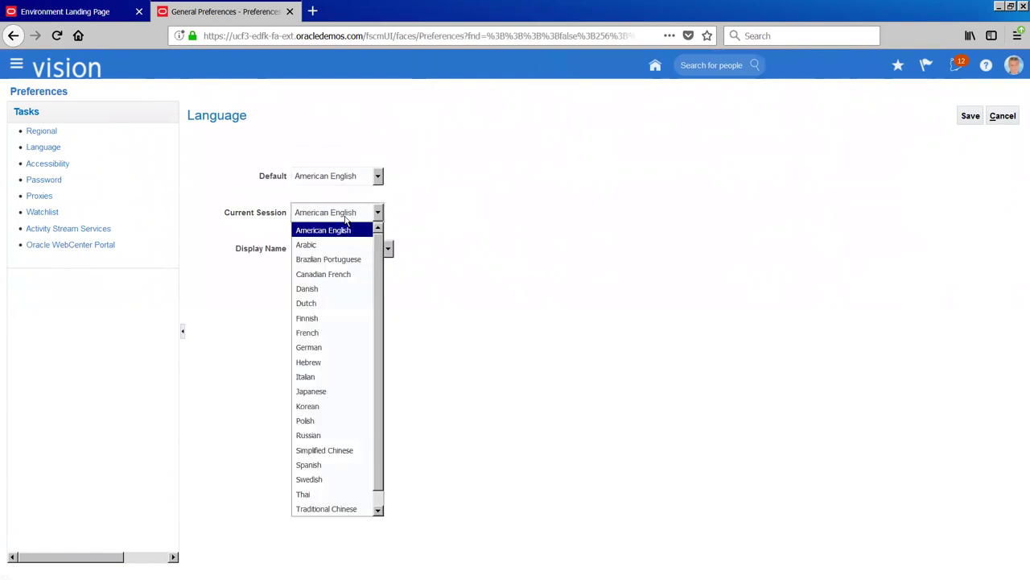
{"action": "left_click", "coordinate": [635, 270]}
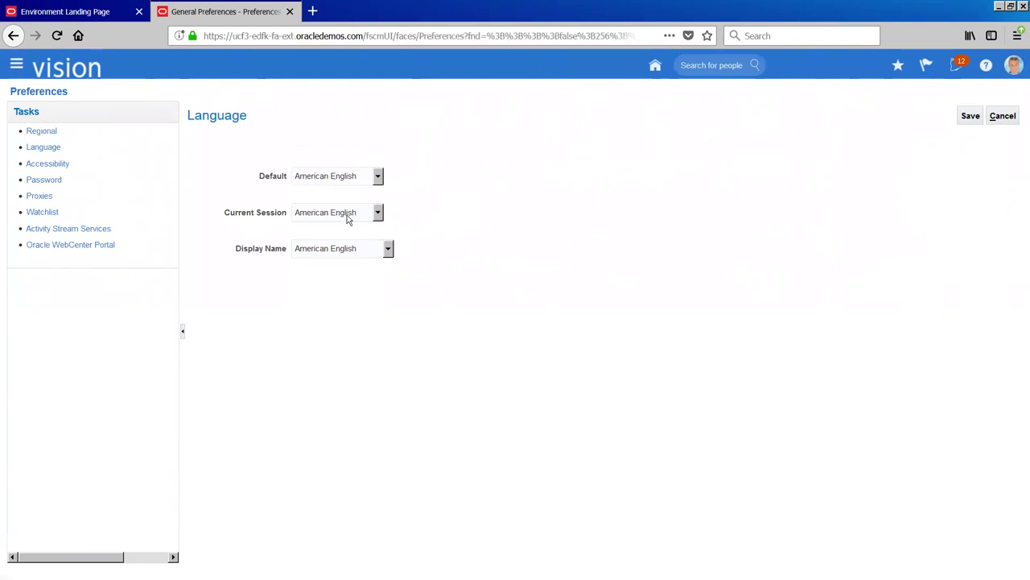
{"action": "left_click", "coordinate": [367, 252]}
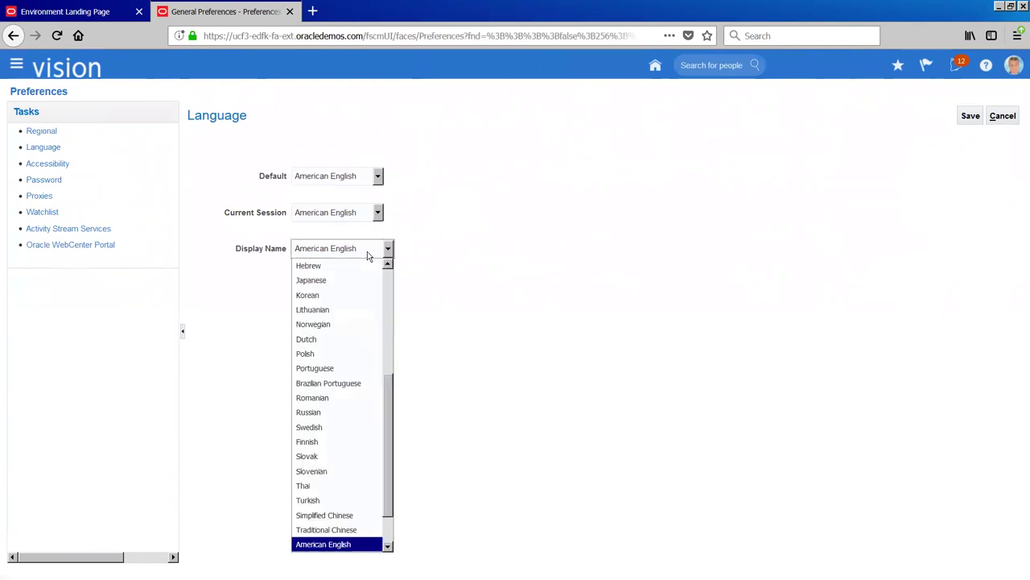
{"action": "left_click", "coordinate": [475, 305]}
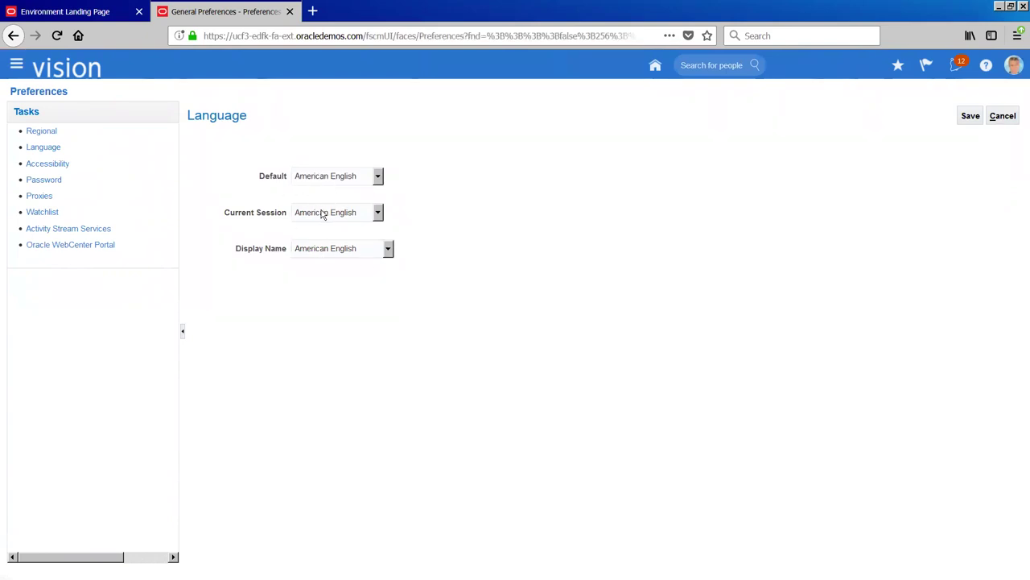
Open the Regional preferences to examine the territory, format, currency and time zone settings, and return to the home page.
{"action": "left_click", "coordinate": [38, 132]}
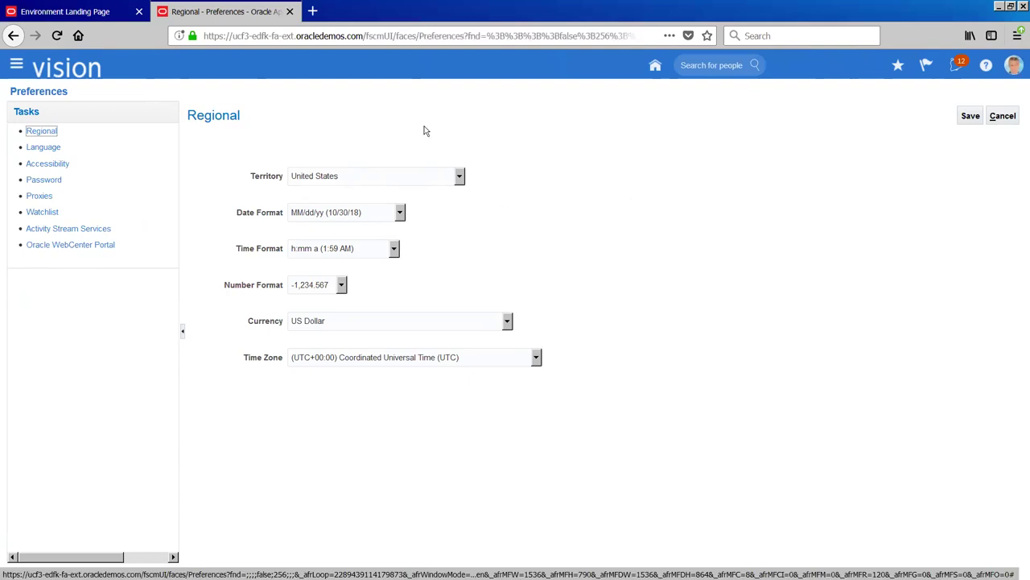
{"action": "left_click", "coordinate": [625, 74]}
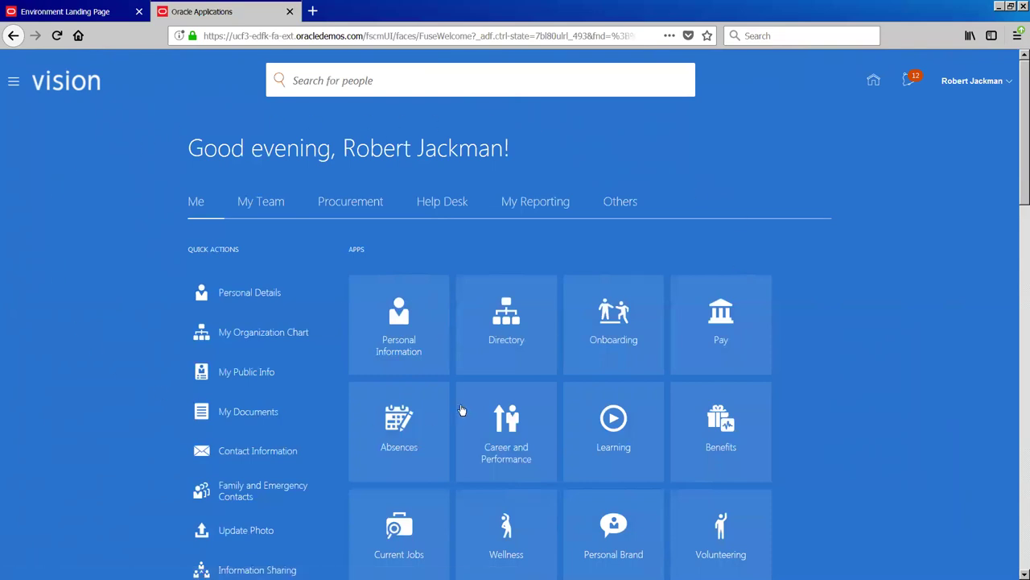
Check the theme list on the Environment Landing Page, close the current application tab and relaunch HCM Cloud Login with the Vision theme.
{"action": "key", "text": "ctrl+shift+Tab"}
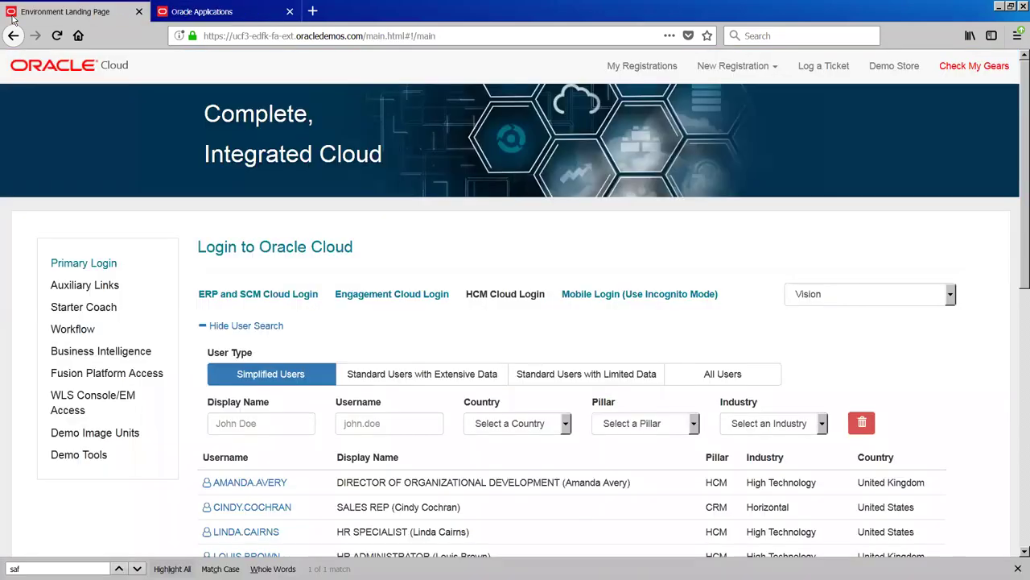
{"action": "left_click", "coordinate": [851, 302]}
{"action": "key", "text": "ctrl+Tab"}
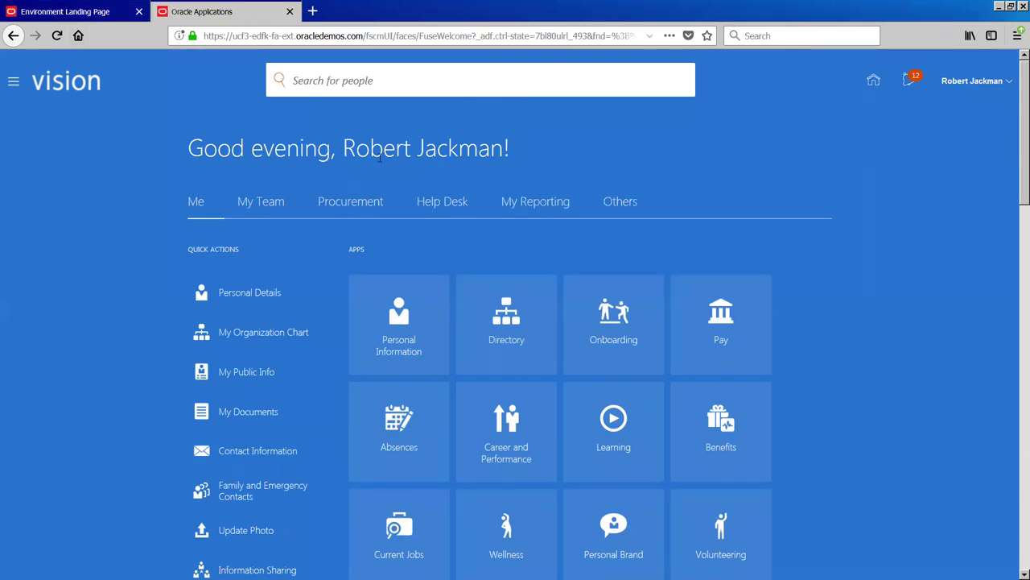
{"action": "left_click", "coordinate": [290, 12]}
{"action": "left_click", "coordinate": [473, 294]}
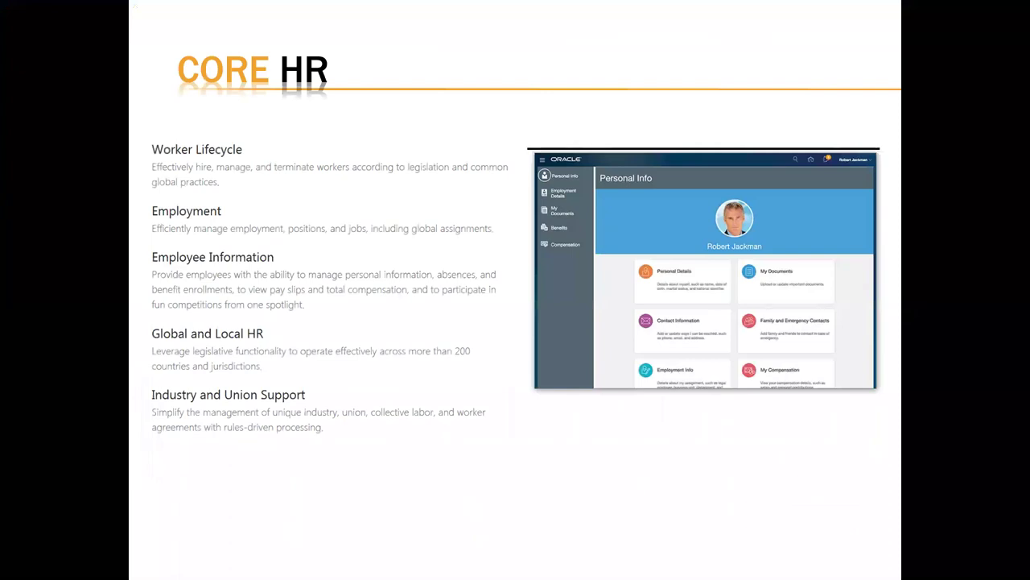
{"action": "key", "text": "Right"}
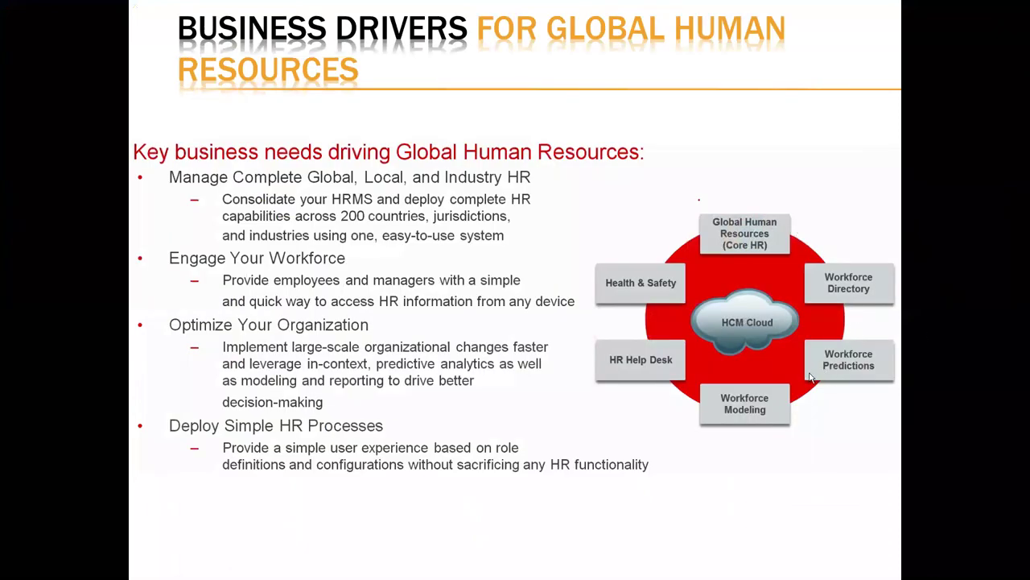
{"action": "left_click", "coordinate": [699, 354]}
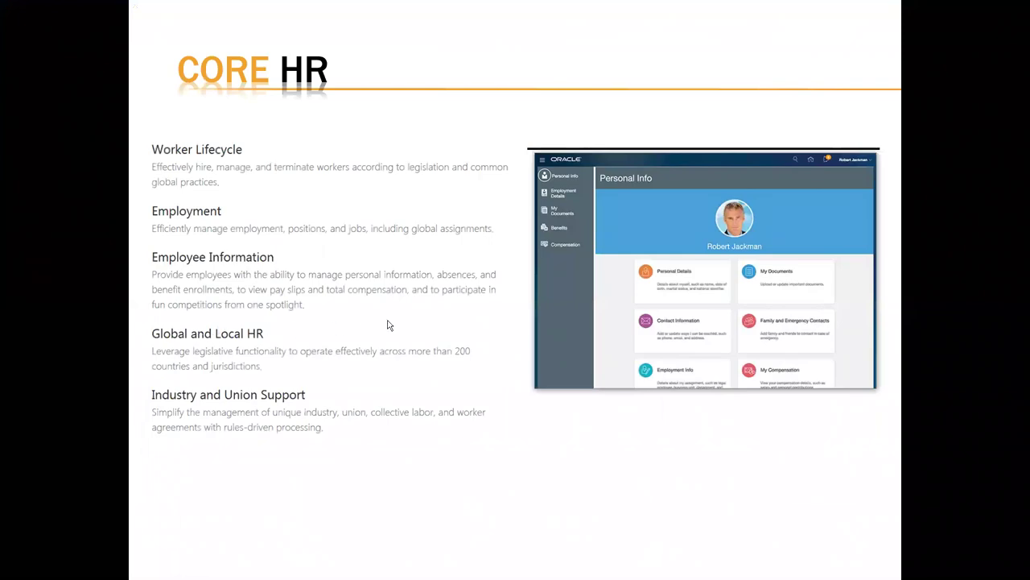
Switch back to the browser, open Personal Information from the Me group and open the Personal Details card.
{"action": "key", "text": "alt+Tab"}
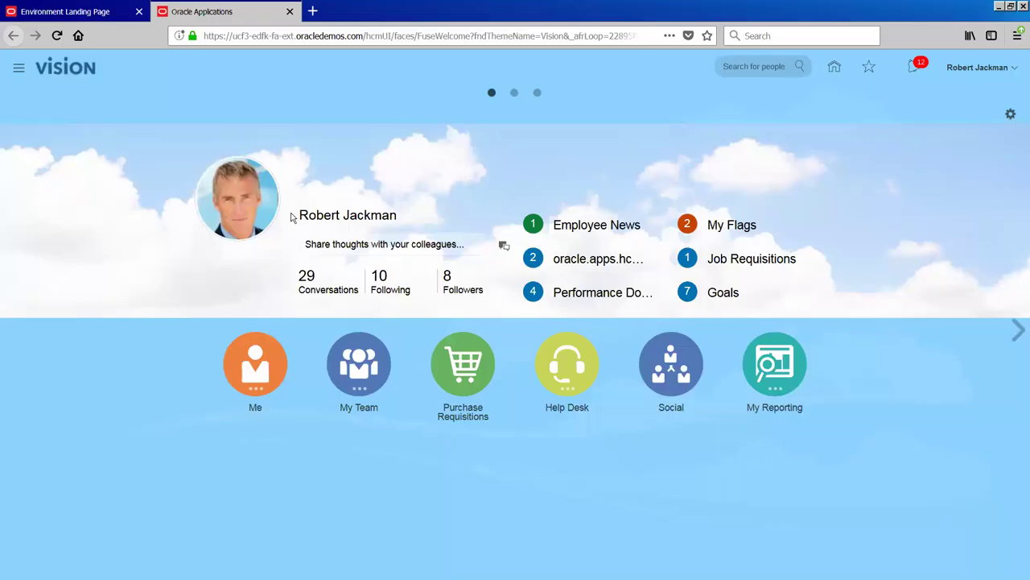
{"action": "left_click", "coordinate": [259, 380]}
{"action": "left_click", "coordinate": [248, 471]}
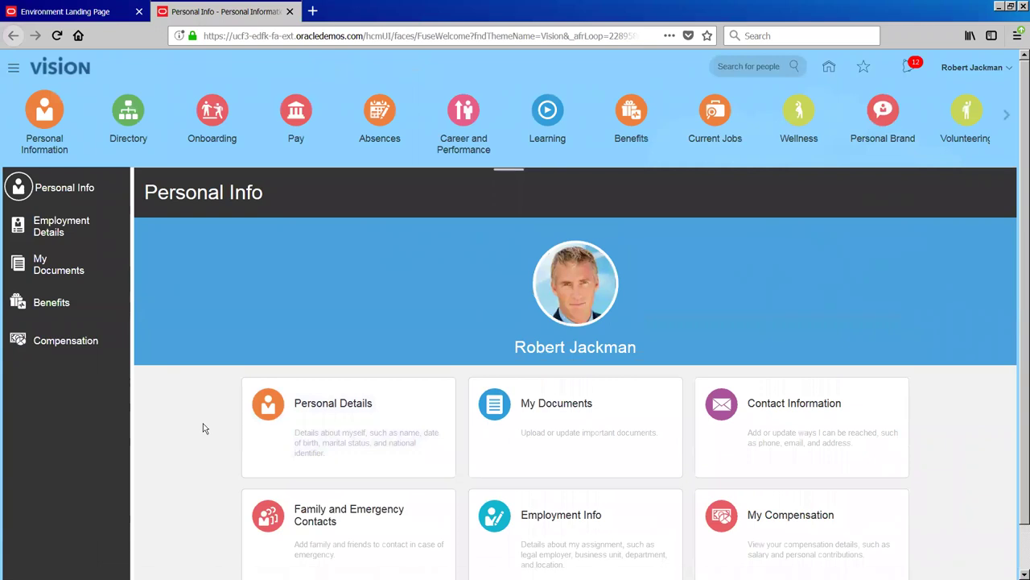
{"action": "scroll", "coordinate": [306, 395], "scroll_direction": "down", "scroll_amount": 1}
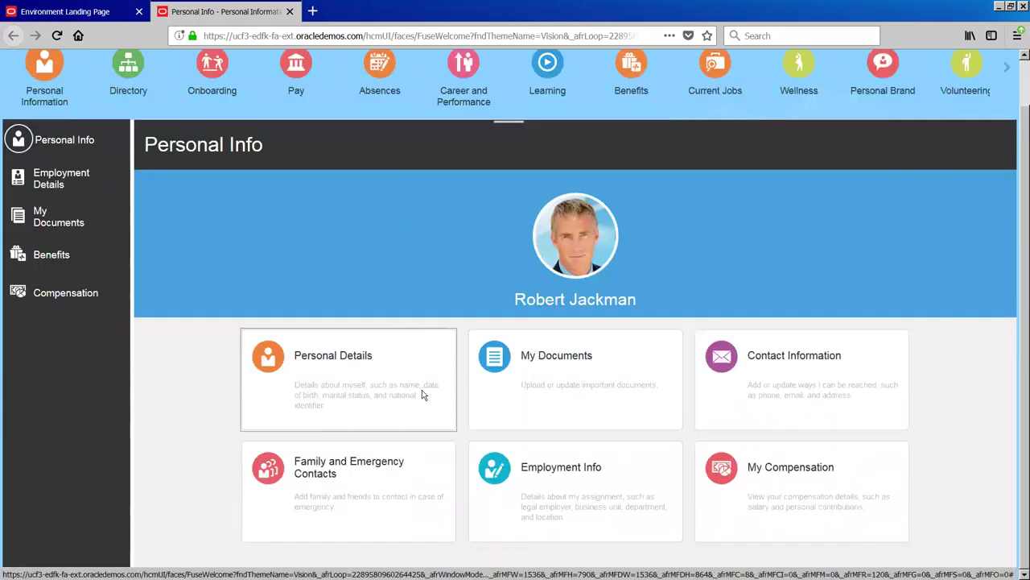
{"action": "left_click", "coordinate": [324, 418]}
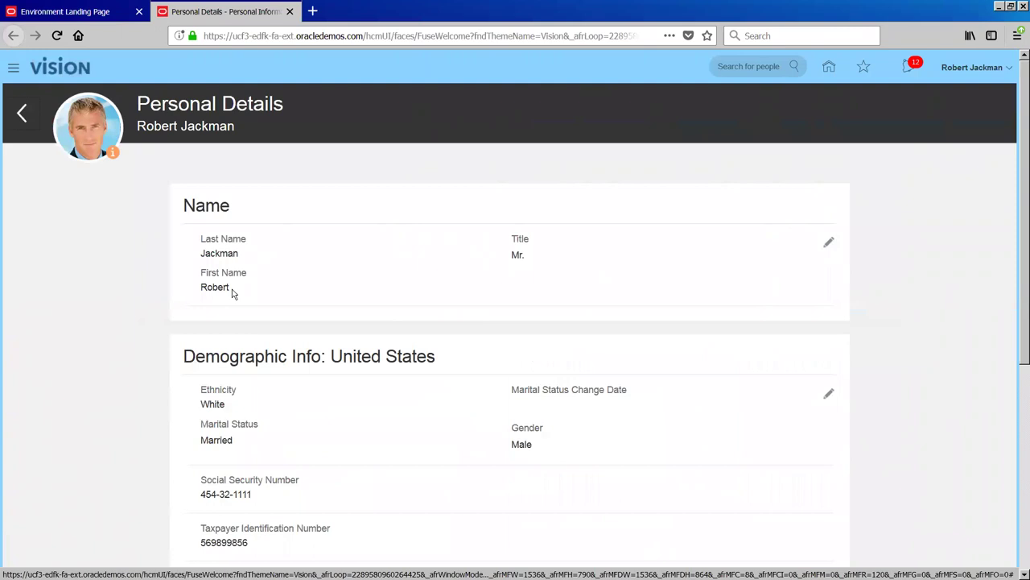
Open the Name section for editing, look through its fields and cancel the edit.
{"action": "left_click", "coordinate": [829, 242]}
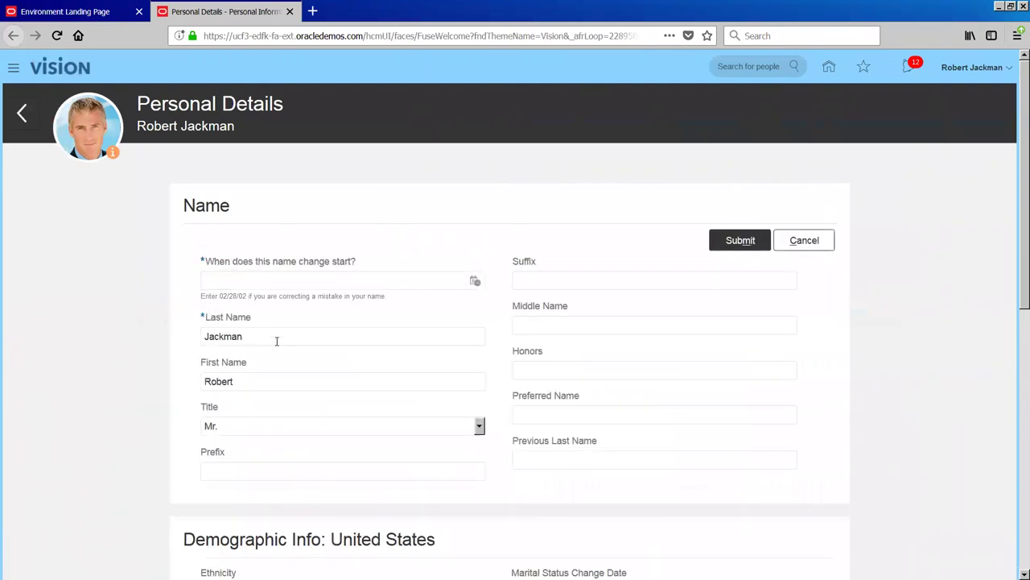
{"action": "left_click", "coordinate": [548, 327]}
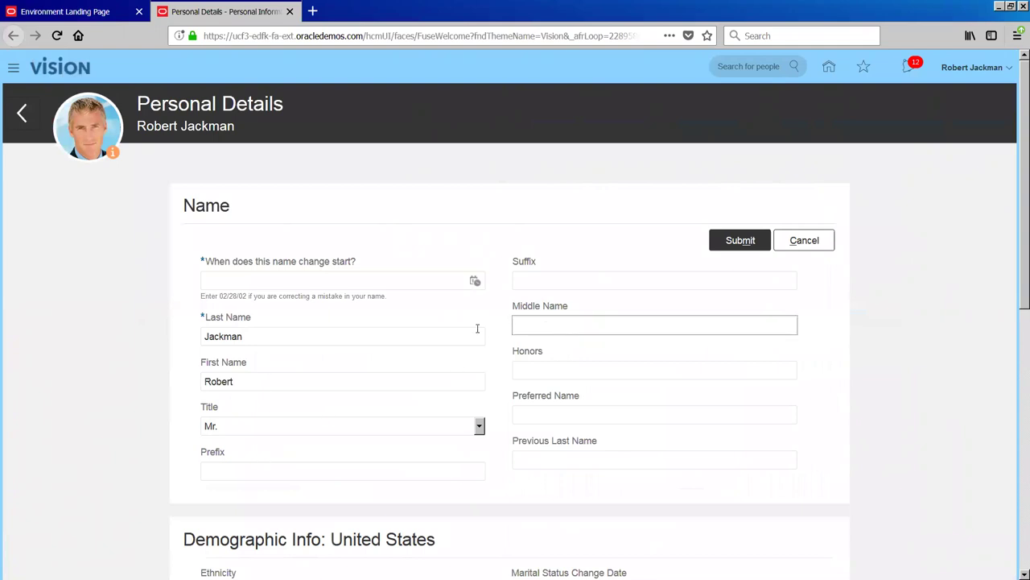
{"action": "scroll", "coordinate": [440, 331], "scroll_direction": "down", "scroll_amount": 2}
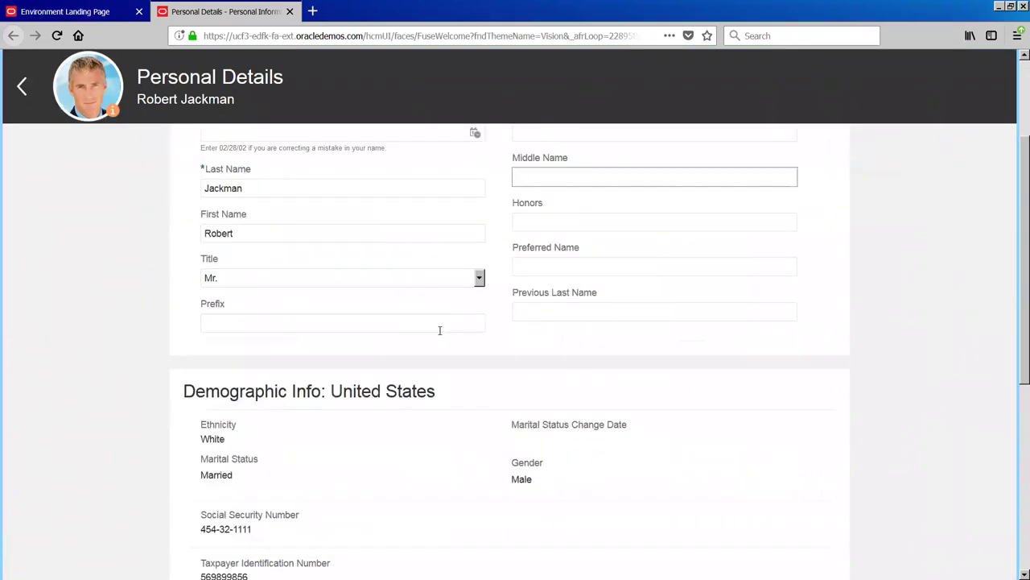
{"action": "scroll", "coordinate": [847, 266], "scroll_direction": "up", "scroll_amount": 2}
{"action": "left_click", "coordinate": [829, 249]}
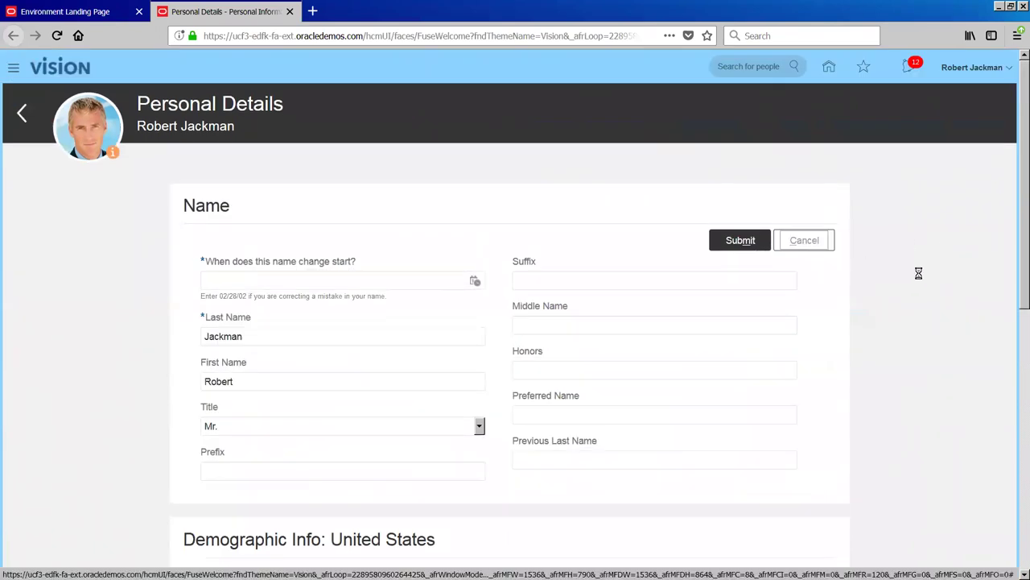
Open the United States demographic info for editing, review the Marital Status options and remaining personal details, and cancel the edit.
{"action": "scroll", "coordinate": [675, 364], "scroll_direction": "down", "scroll_amount": 2}
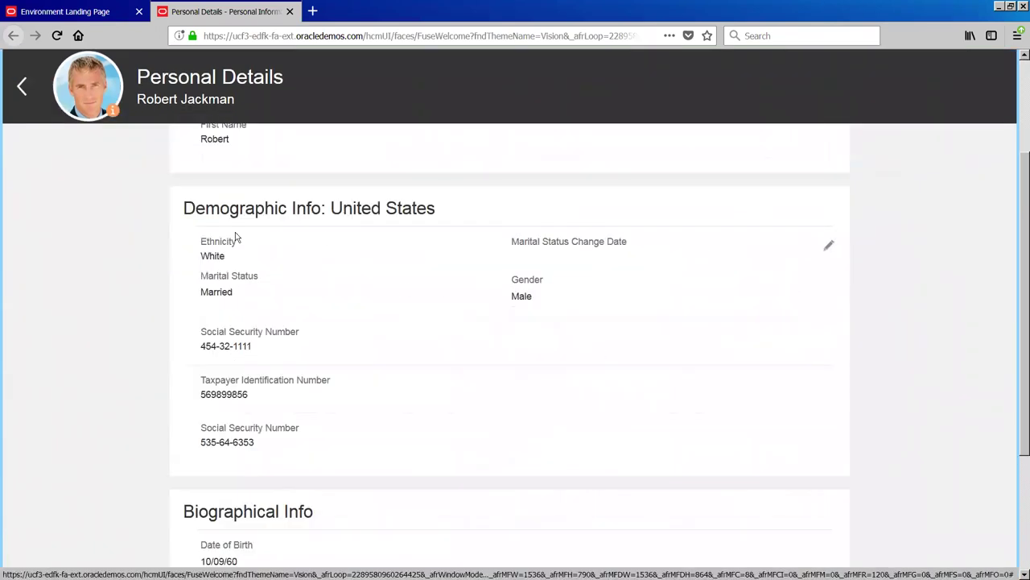
{"action": "left_click", "coordinate": [837, 252]}
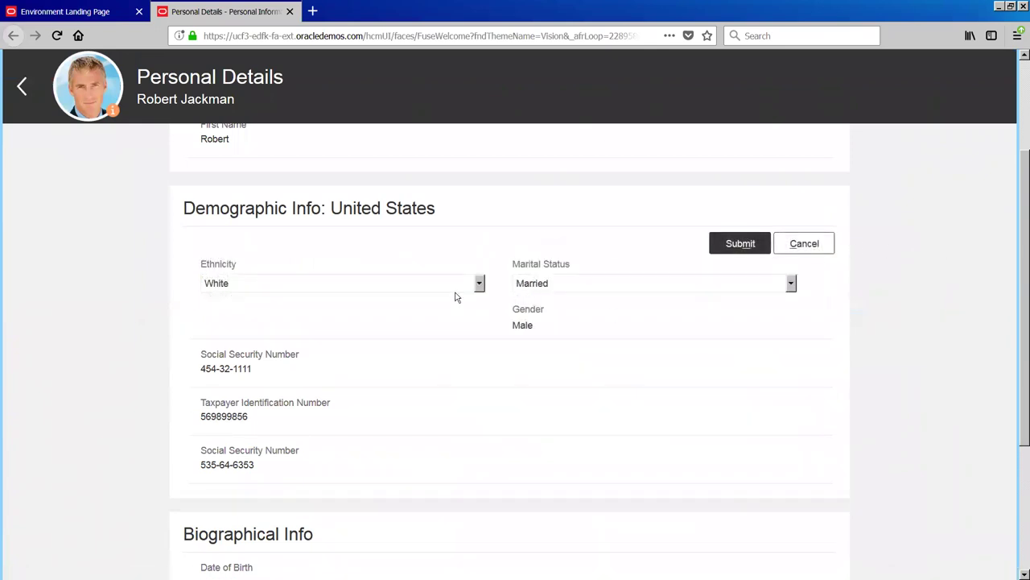
{"action": "left_click", "coordinate": [580, 285]}
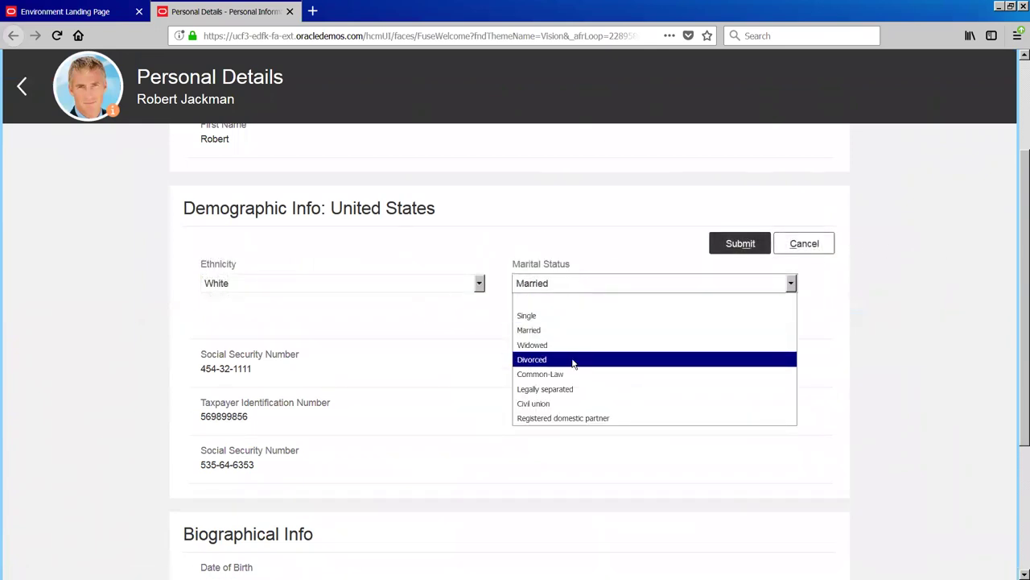
{"action": "left_click", "coordinate": [911, 334]}
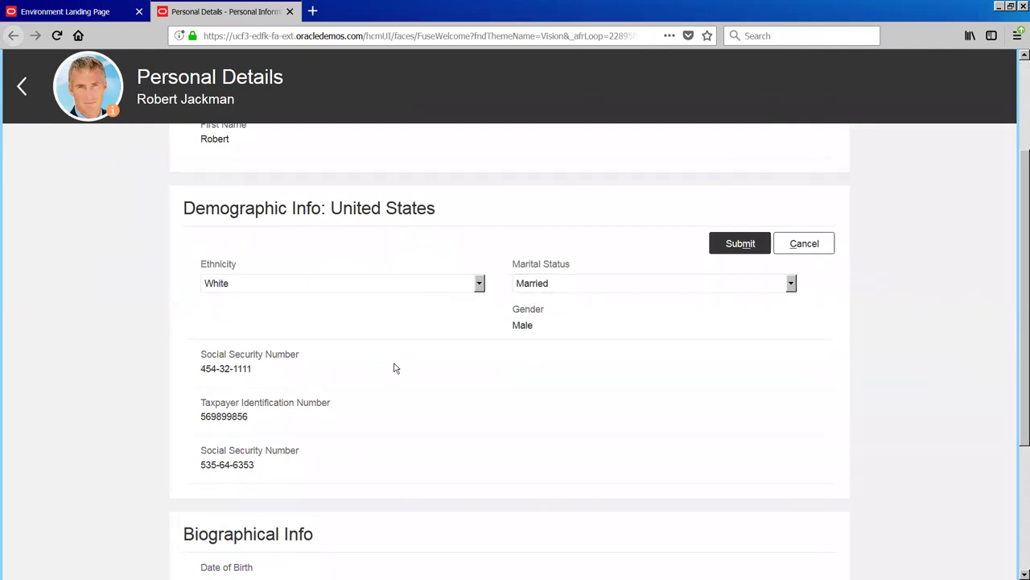
{"action": "left_click_drag", "start_coordinate": [525, 324], "coordinate": [307, 399]}
{"action": "left_click", "coordinate": [310, 399]}
{"action": "scroll", "coordinate": [311, 396], "scroll_direction": "down", "scroll_amount": 3}
{"action": "scroll", "coordinate": [334, 391], "scroll_direction": "up", "scroll_amount": 5}
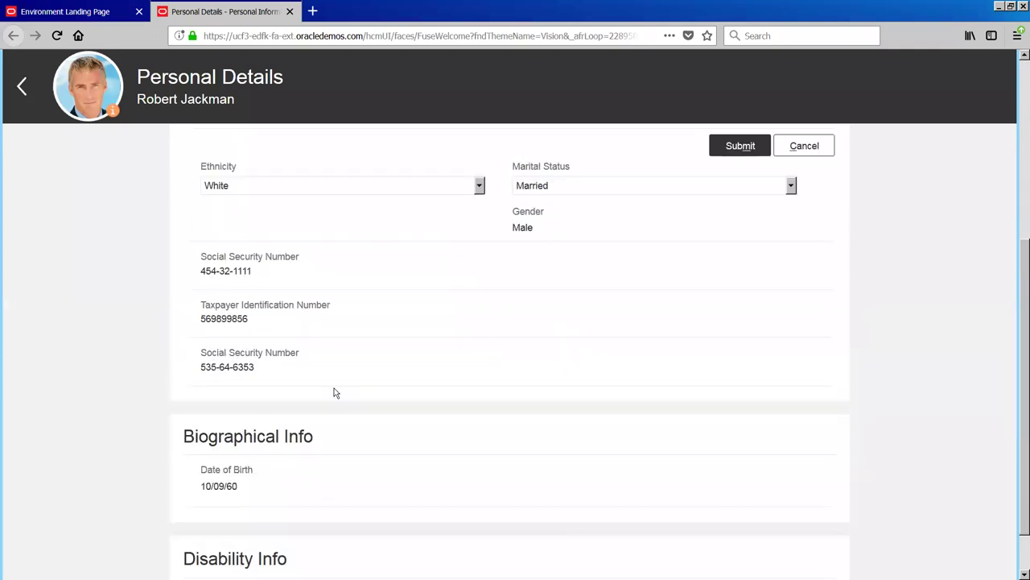
{"action": "left_click", "coordinate": [833, 320]}
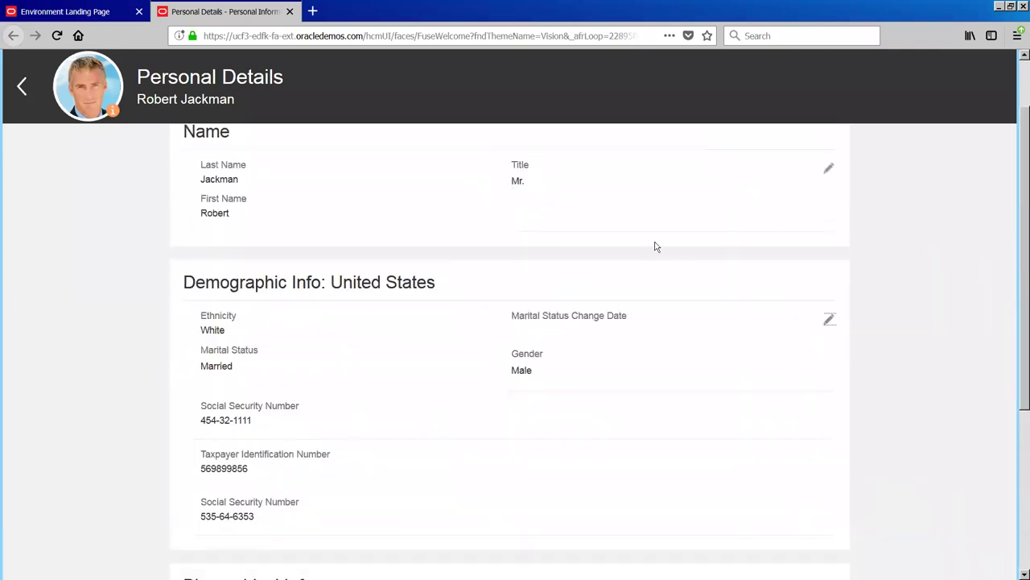
Leave Personal Details, return to the home page and expand the My Team functions.
{"action": "left_click", "coordinate": [21, 86]}
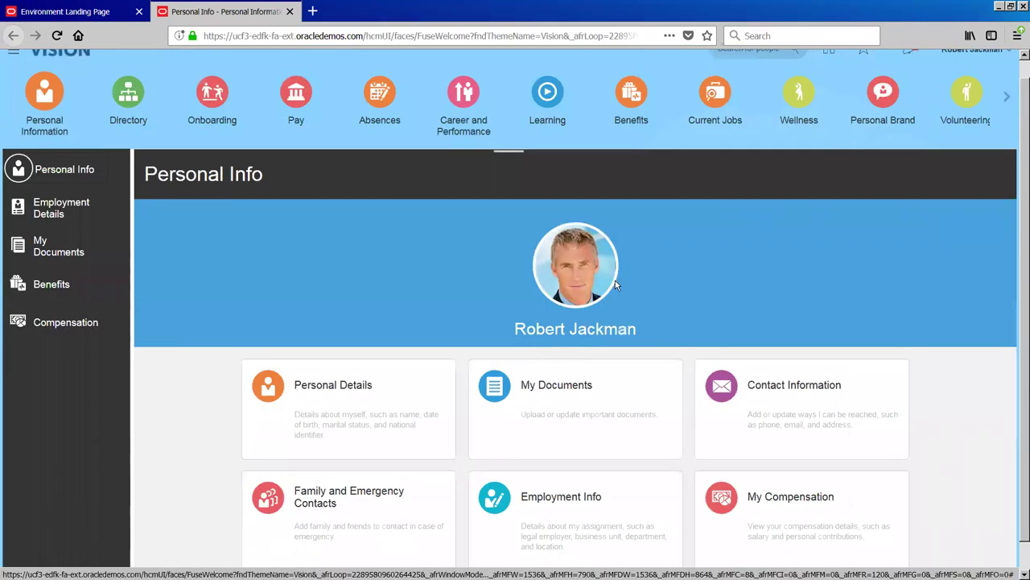
{"action": "left_click", "coordinate": [582, 146]}
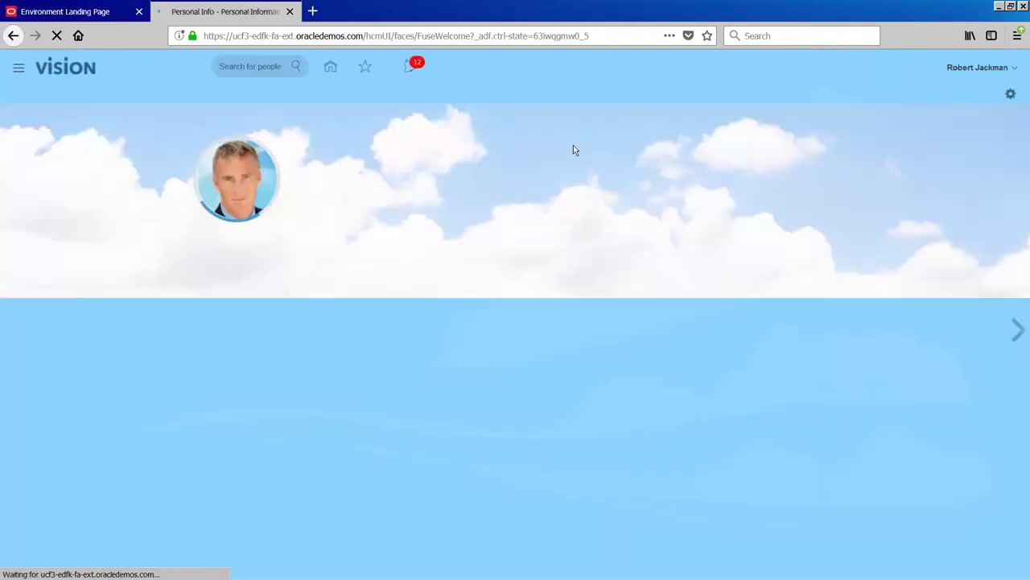
{"action": "left_click", "coordinate": [370, 366]}
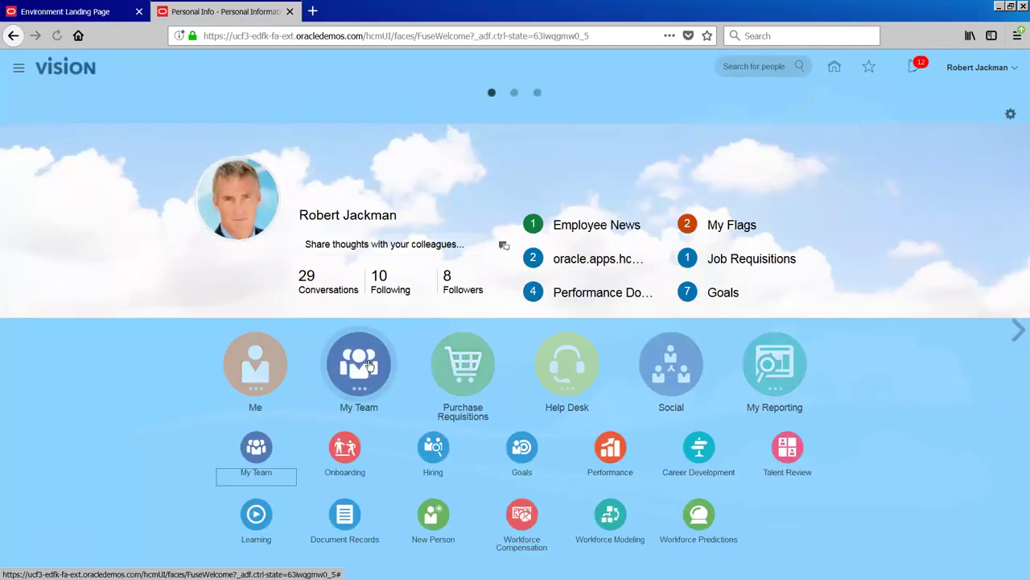
Open the My Team page and look through the workers listed in its Overview.
{"action": "left_click", "coordinate": [254, 460]}
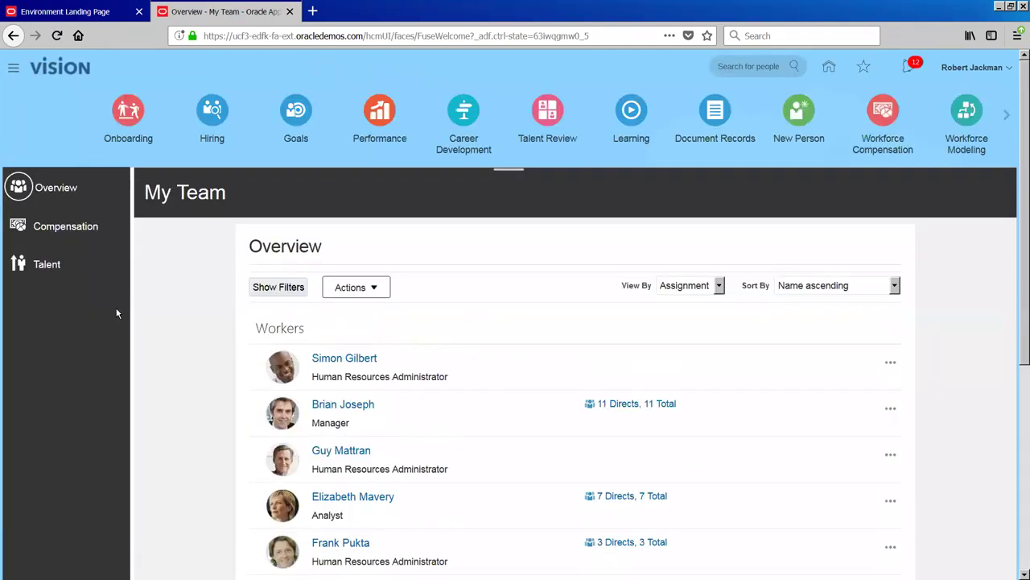
{"action": "scroll", "coordinate": [341, 308], "scroll_direction": "down", "scroll_amount": 2}
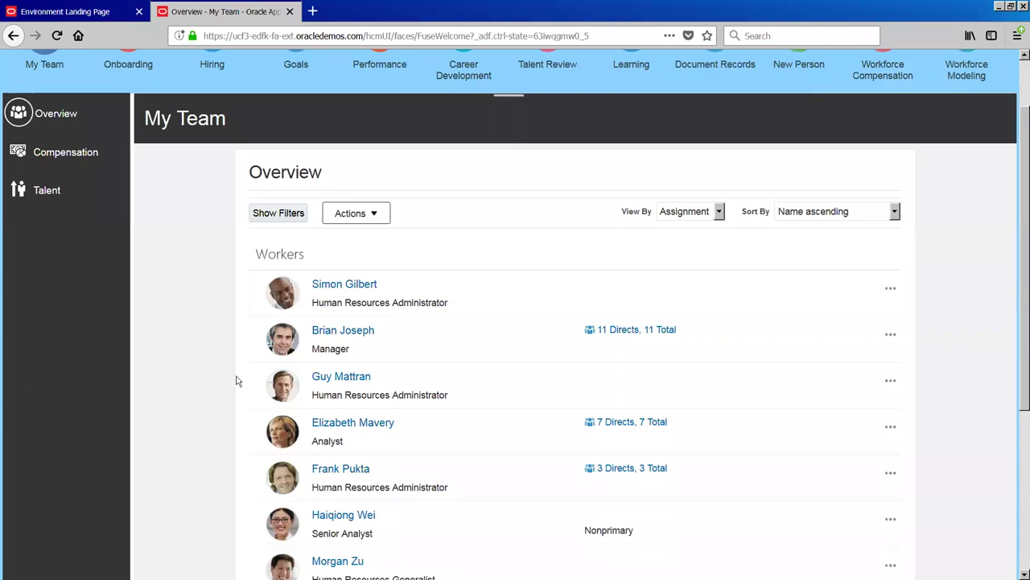
{"action": "scroll", "coordinate": [237, 378], "scroll_direction": "up", "scroll_amount": 2}
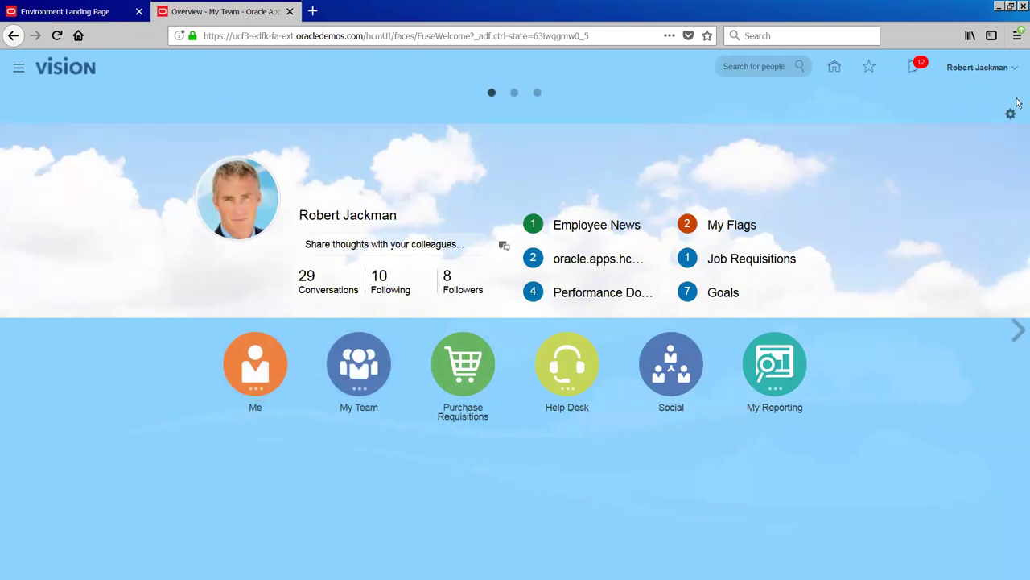
Sign out of the manager account, confirm the logout, and sign in as the HCM implementation user.
{"action": "left_click", "coordinate": [1015, 71]}
{"action": "left_click", "coordinate": [990, 93]}
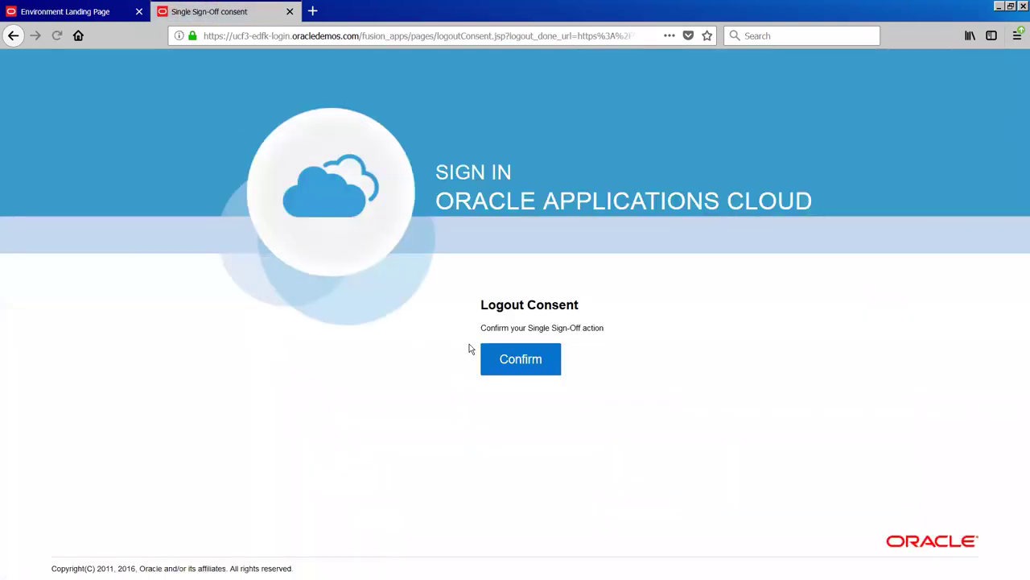
{"action": "left_click", "coordinate": [503, 352]}
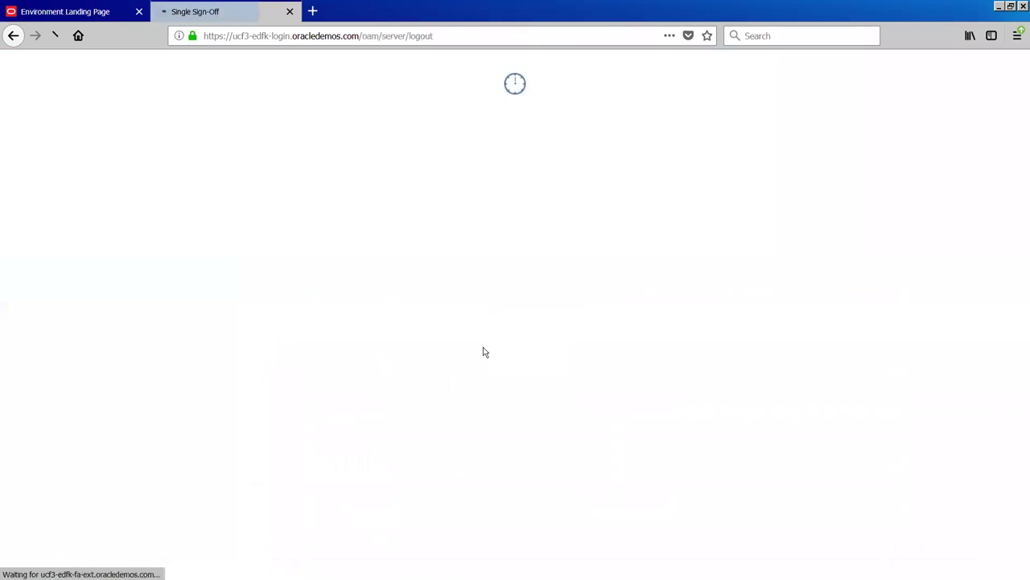
{"action": "left_click", "coordinate": [483, 306]}
{"action": "type", "text": "hc"}
{"action": "left_click", "coordinate": [470, 340]}
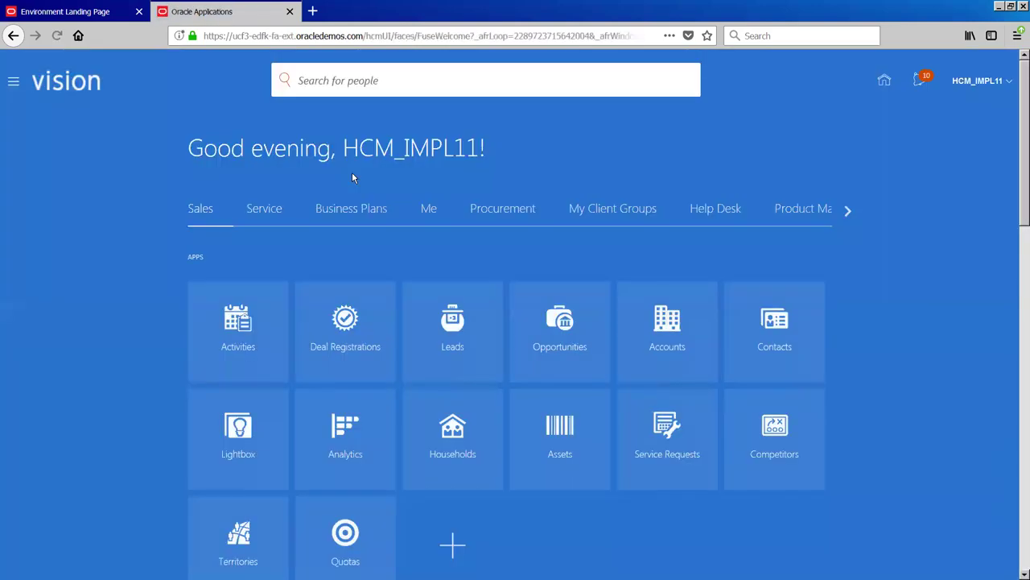
Show the My Client Groups quick actions and apps on the home page.
{"action": "left_click", "coordinate": [64, 11]}
{"action": "key", "text": "ctrl+Tab"}
{"action": "left_click", "coordinate": [605, 211]}
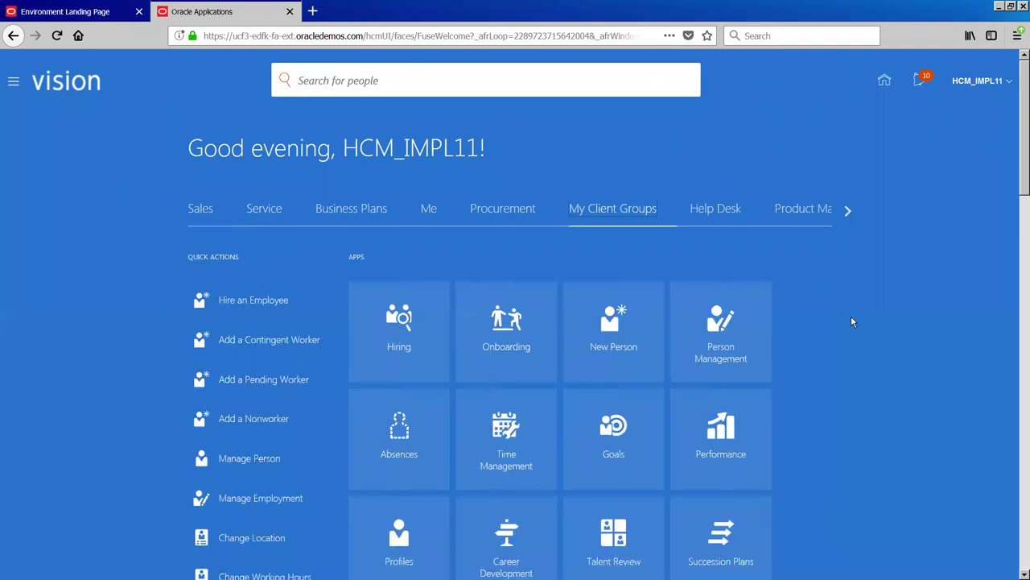
In Person Management, search for people by first name and open the first matching person's record.
{"action": "scroll", "coordinate": [860, 322], "scroll_direction": "down", "scroll_amount": 2}
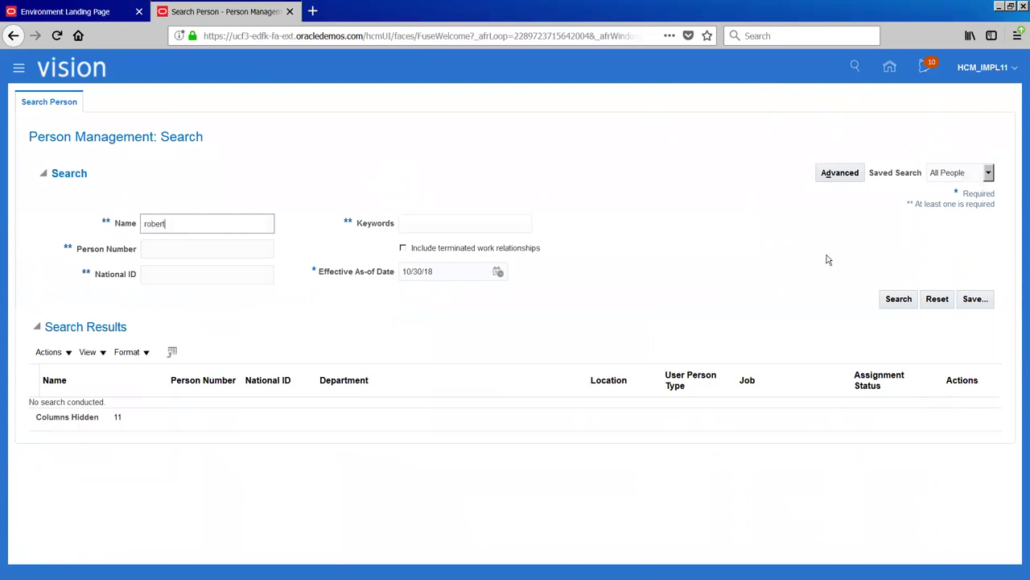
{"action": "left_click", "coordinate": [899, 300]}
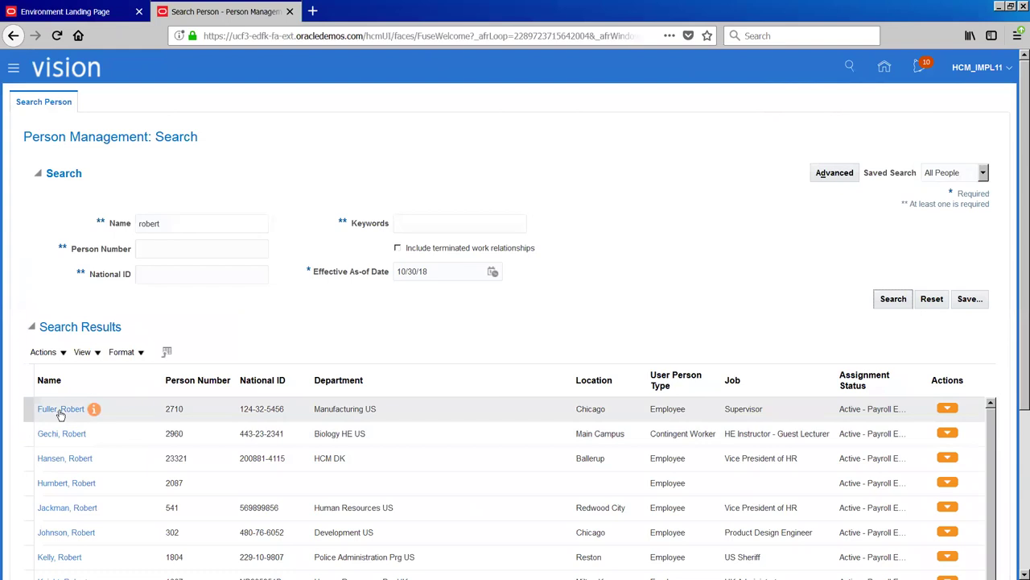
{"action": "left_click", "coordinate": [60, 410]}
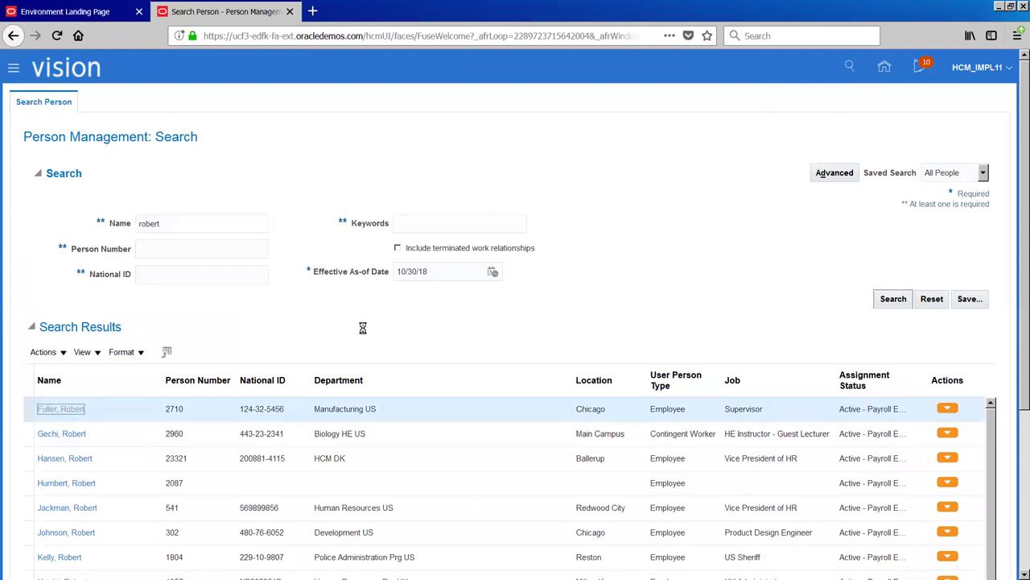
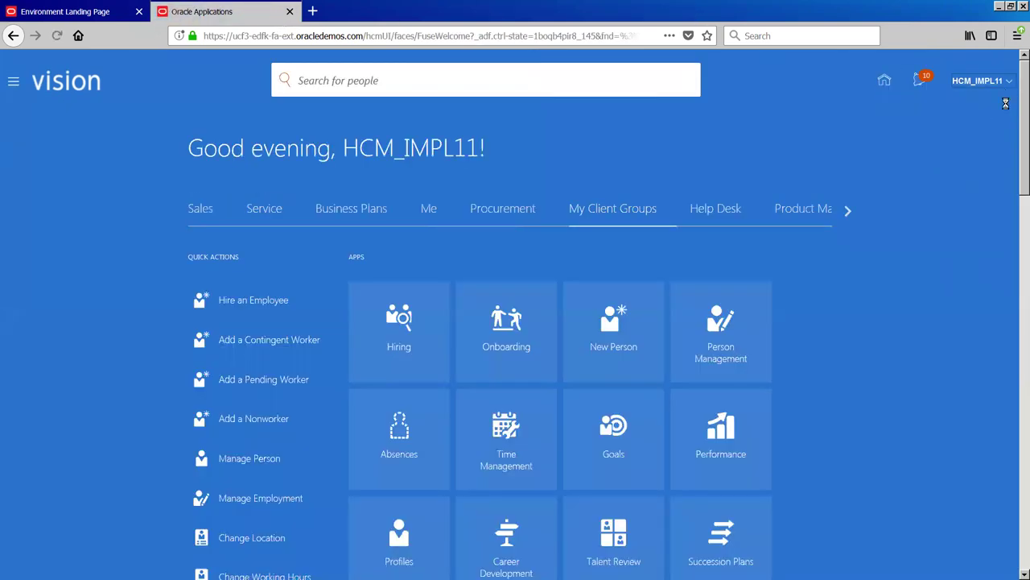
Sign out of the implementation account, confirm the logout, and sign back in with the manager's saved username.
{"action": "left_click", "coordinate": [1006, 81]}
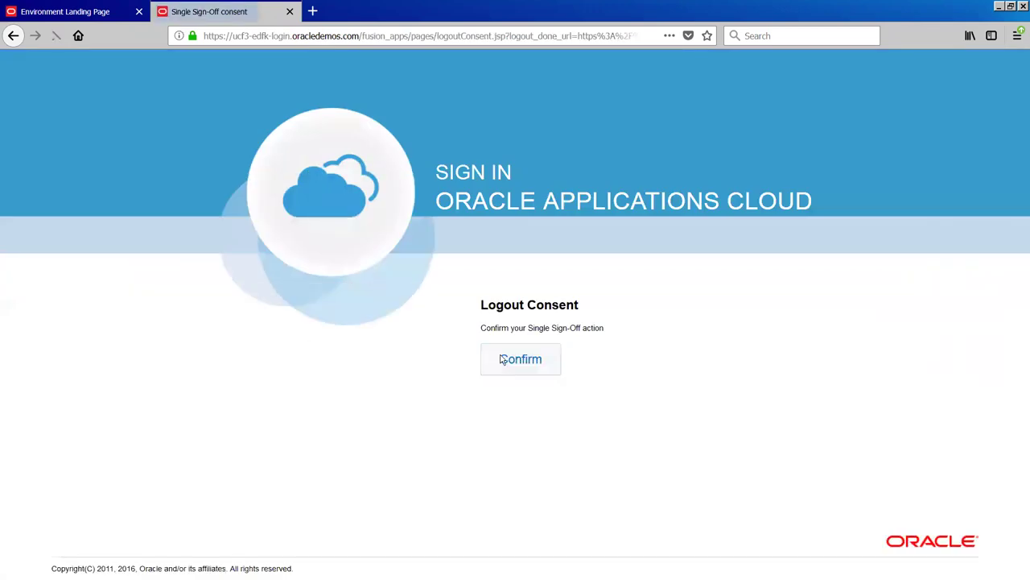
{"action": "left_click", "coordinate": [504, 364]}
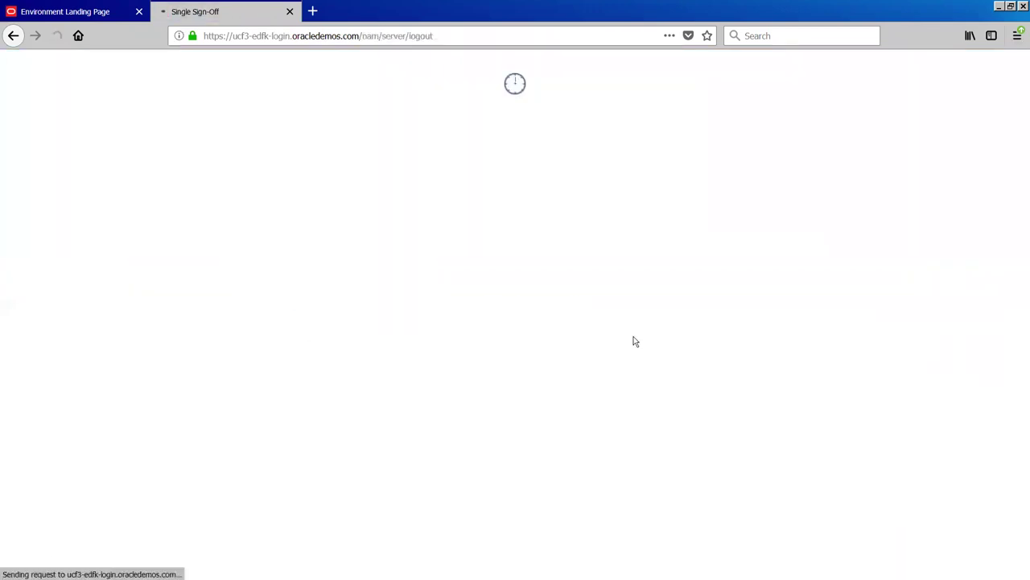
{"action": "left_click", "coordinate": [484, 309]}
{"action": "type", "text": "ro"}
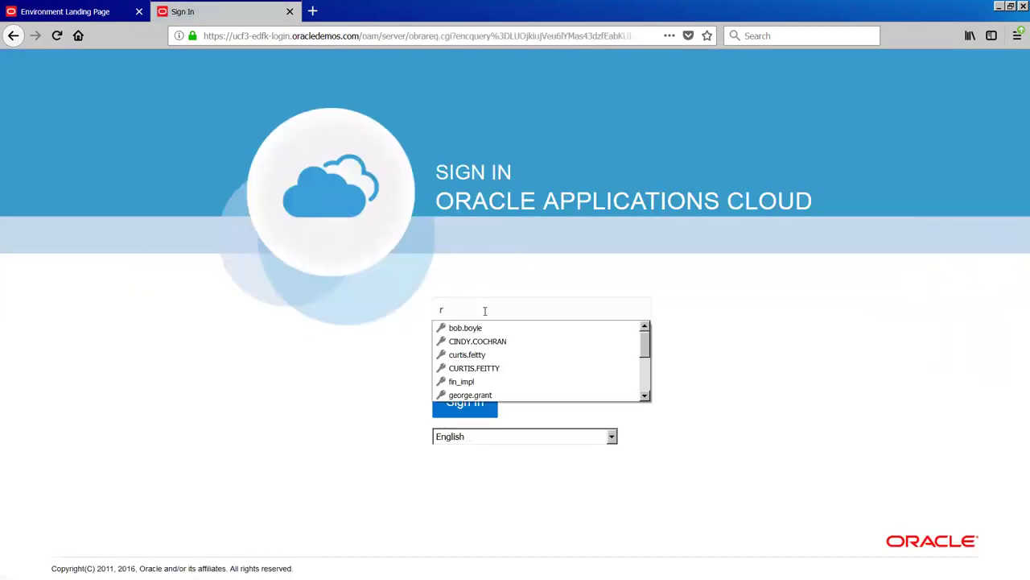
{"action": "key", "text": "Down"}
{"action": "key", "text": "Return"}
{"action": "key", "text": "Return"}
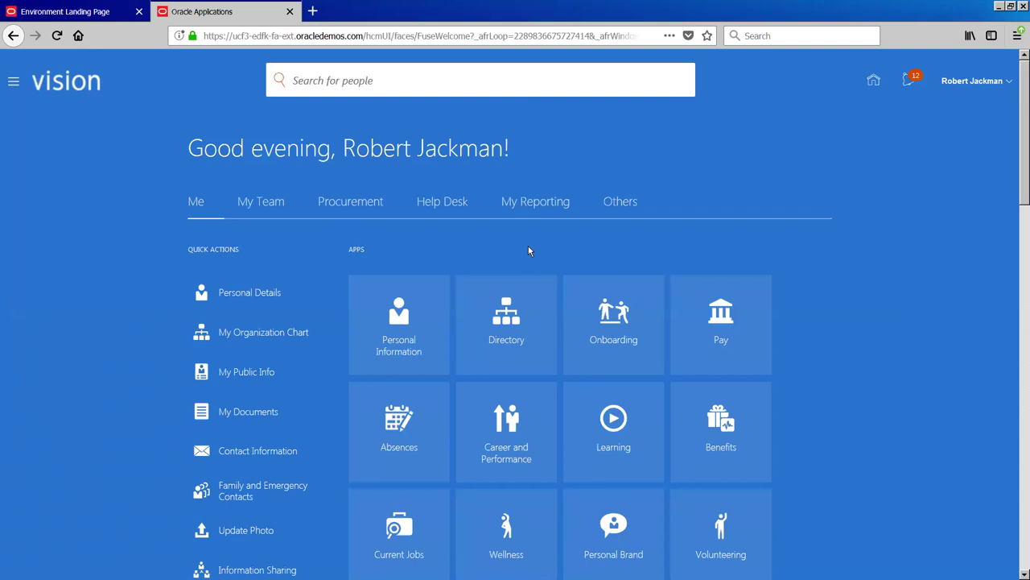
Look through the quick actions, apps and Things to Finish under the Me group on the home page.
{"action": "scroll", "coordinate": [644, 289], "scroll_direction": "down", "scroll_amount": 2}
{"action": "scroll", "coordinate": [644, 289], "scroll_direction": "up", "scroll_amount": 2}
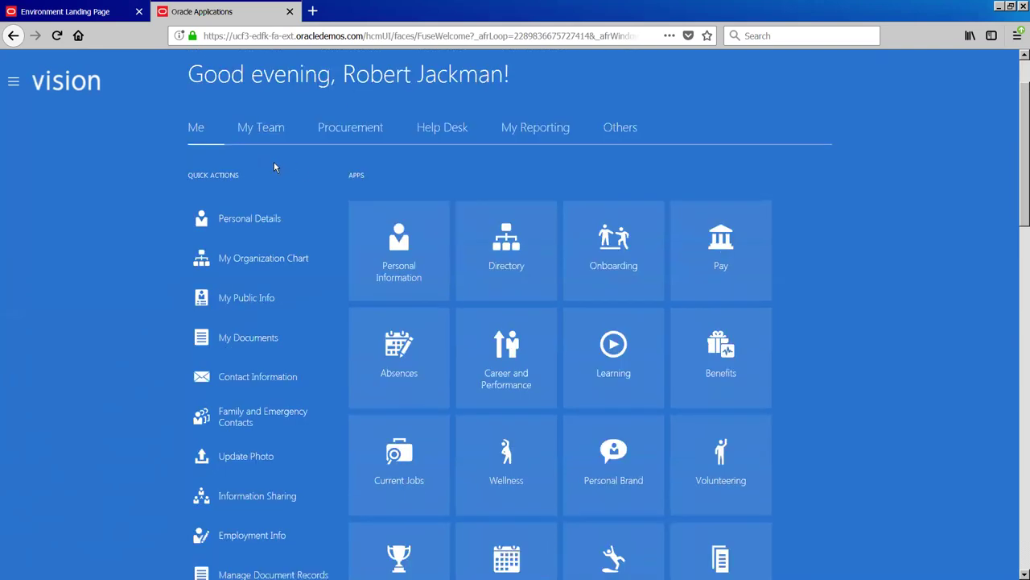
{"action": "scroll", "coordinate": [593, 278], "scroll_direction": "down", "scroll_amount": 2}
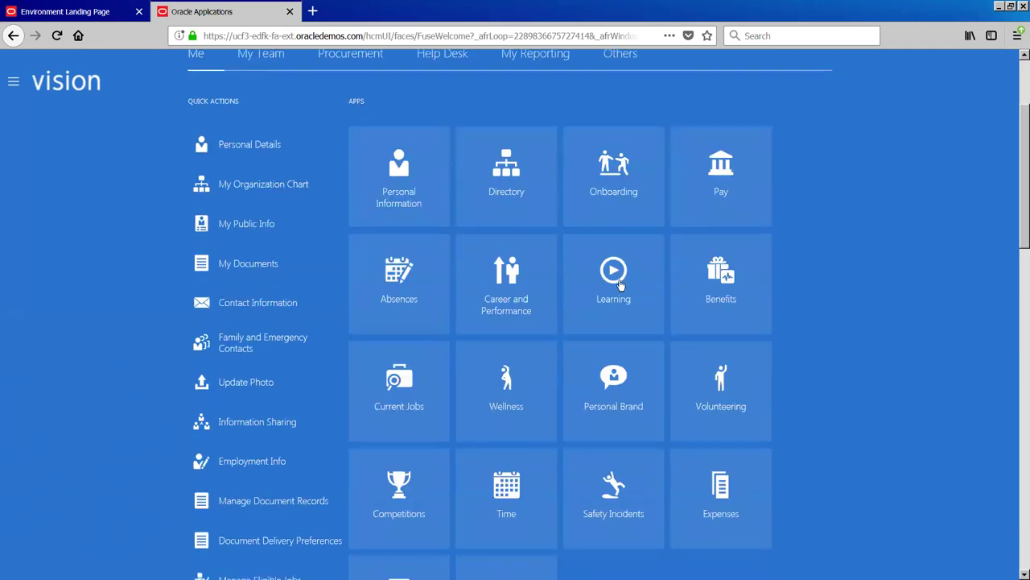
{"action": "scroll", "coordinate": [621, 286], "scroll_direction": "down", "scroll_amount": 2}
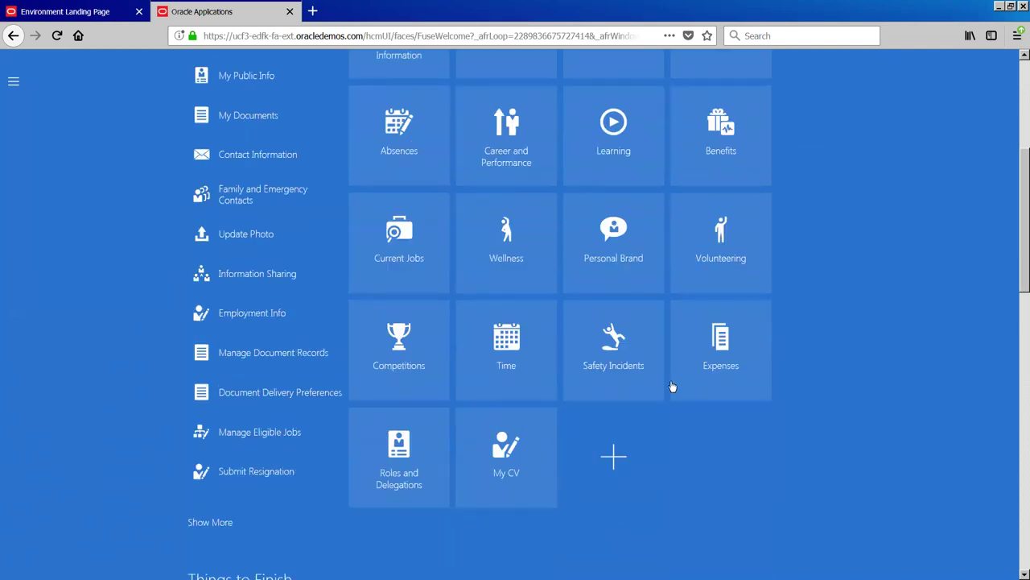
{"action": "scroll", "coordinate": [672, 387], "scroll_direction": "up", "scroll_amount": 2}
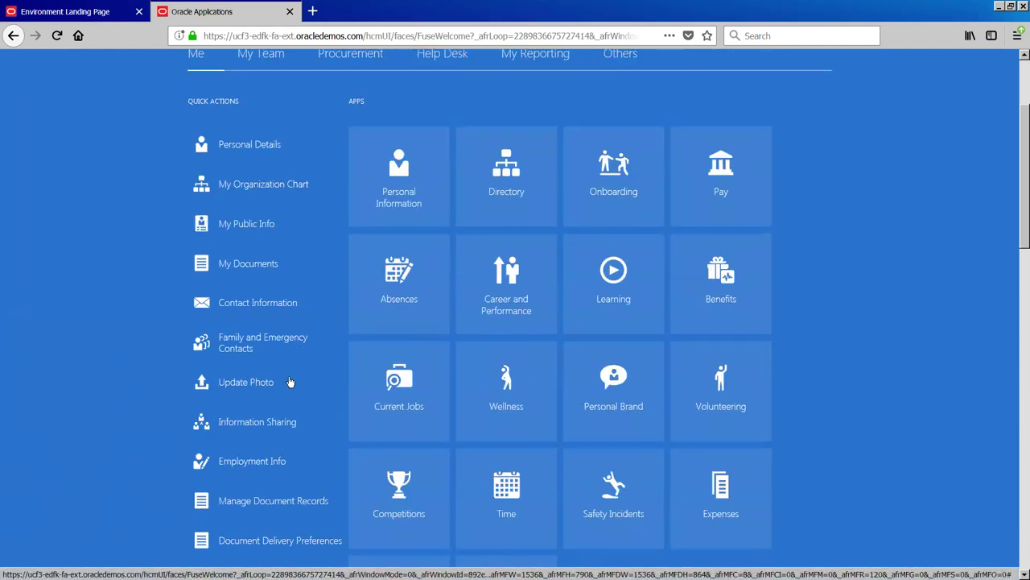
{"action": "scroll", "coordinate": [290, 382], "scroll_direction": "down", "scroll_amount": 2}
{"action": "scroll", "coordinate": [299, 381], "scroll_direction": "down", "scroll_amount": 2}
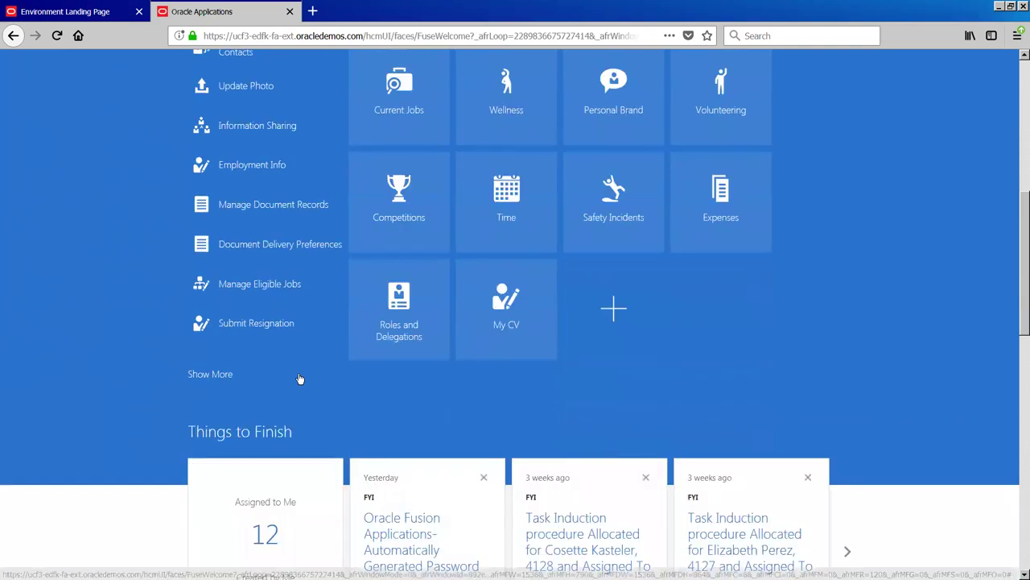
{"action": "scroll", "coordinate": [300, 379], "scroll_direction": "up", "scroll_amount": 6}
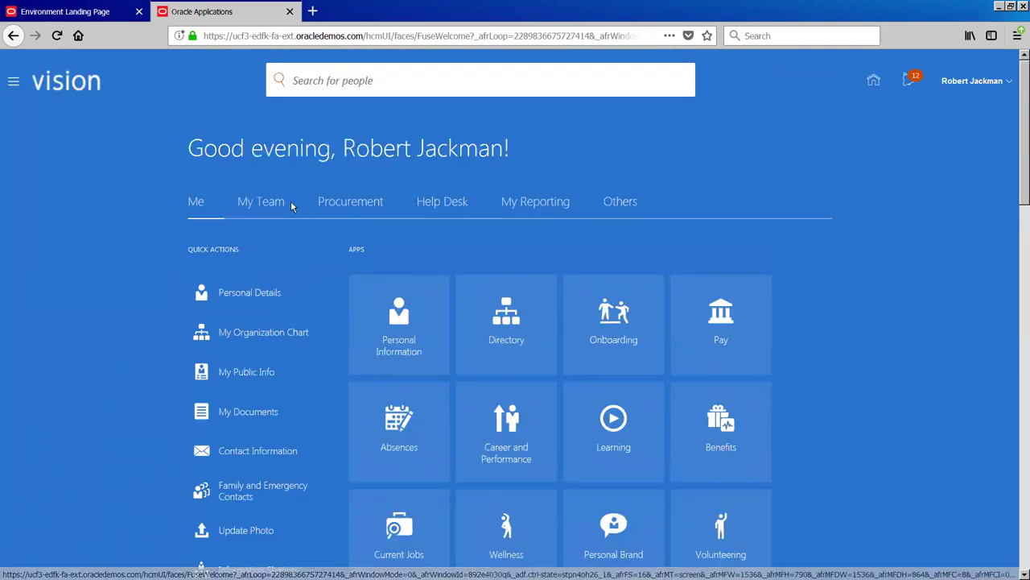
Check the Others group, return to the Me group and review its self-service functions again.
{"action": "left_click", "coordinate": [626, 208]}
{"action": "left_click", "coordinate": [191, 202]}
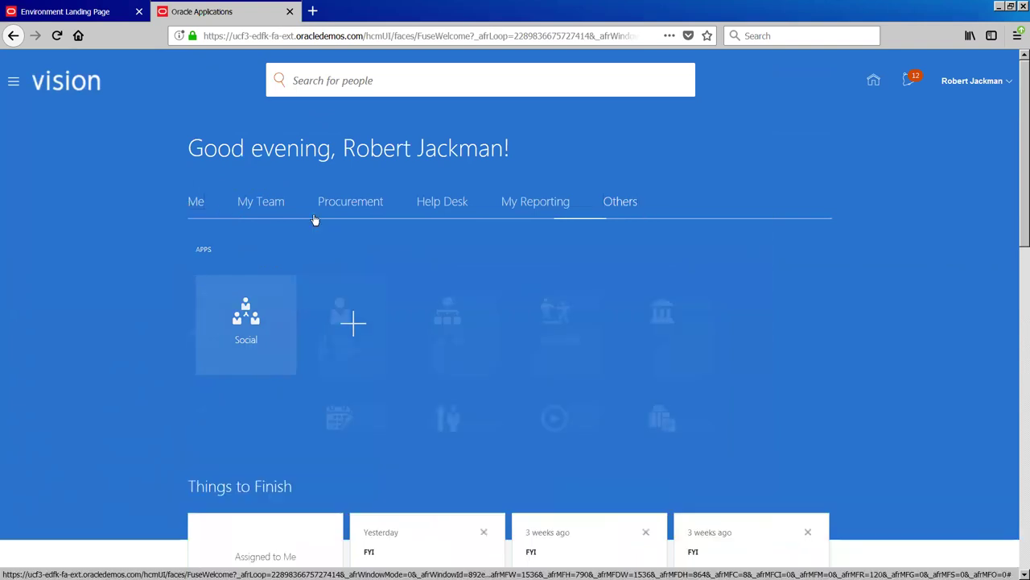
{"action": "scroll", "coordinate": [287, 238], "scroll_direction": "down", "scroll_amount": 2}
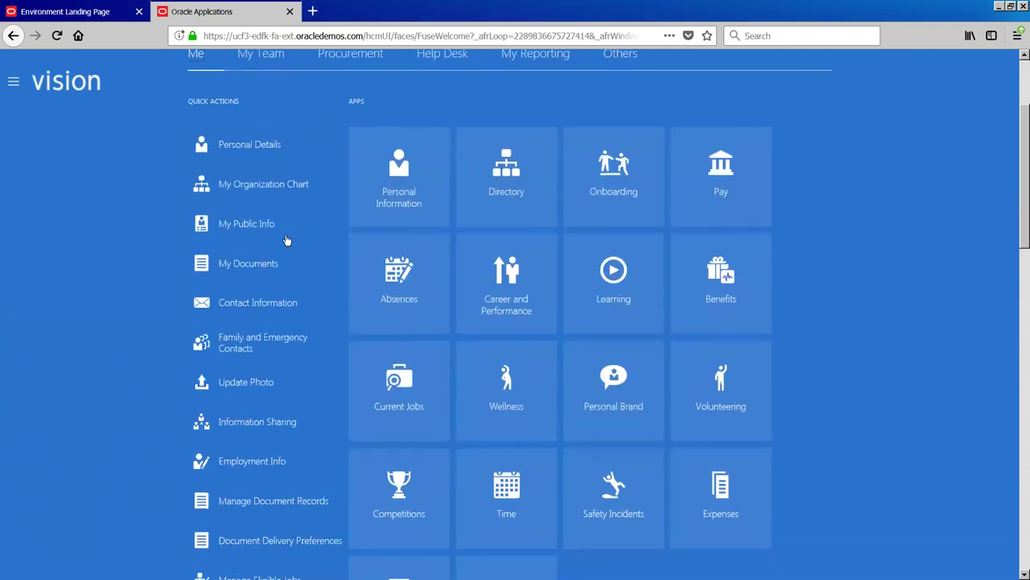
{"action": "scroll", "coordinate": [286, 240], "scroll_direction": "down", "scroll_amount": 3}
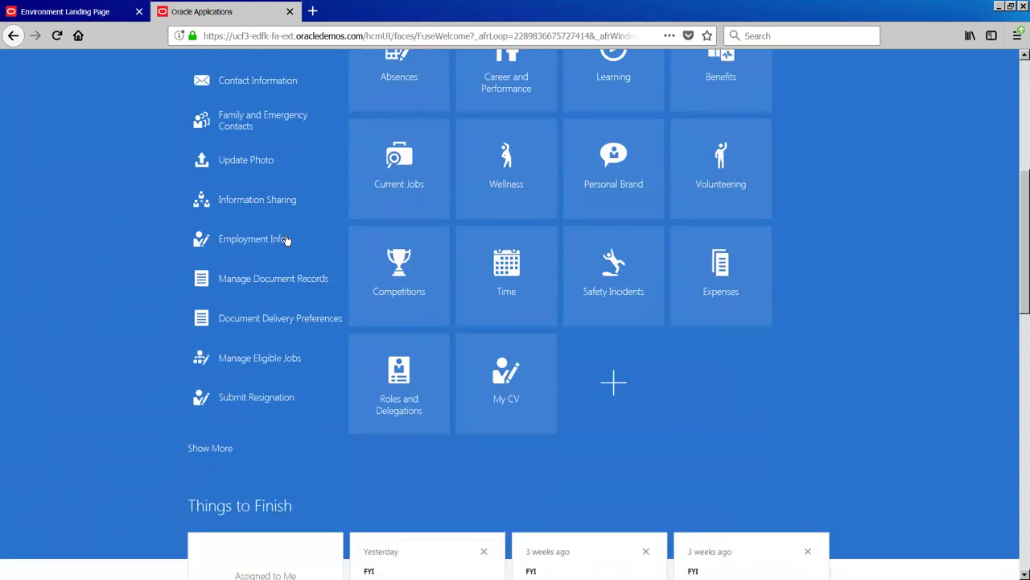
{"action": "scroll", "coordinate": [287, 240], "scroll_direction": "up", "scroll_amount": 5}
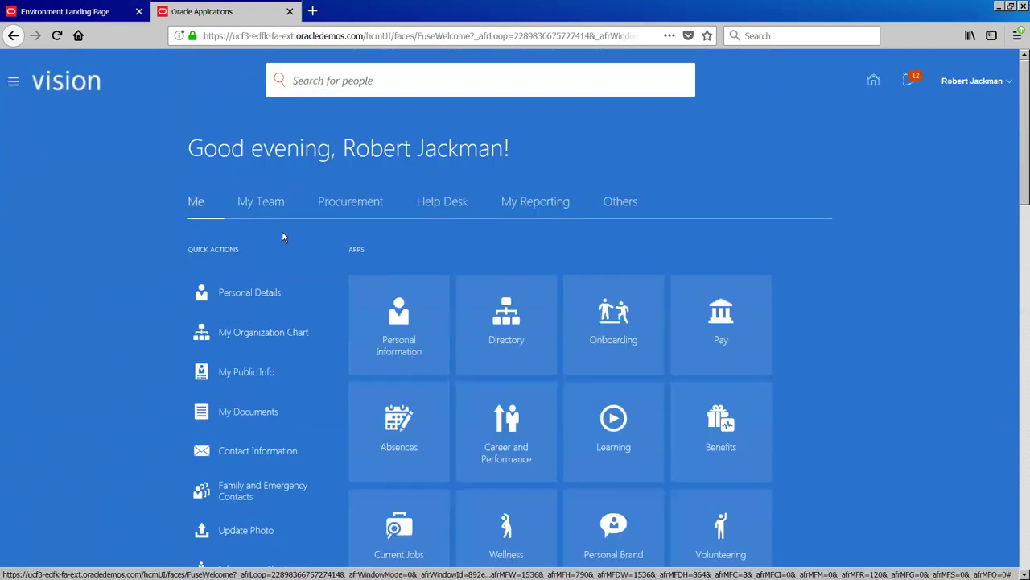
Open the Directory, search for a person by first name, and open a matching worker's profile from the suggestions.
{"action": "left_click", "coordinate": [512, 322]}
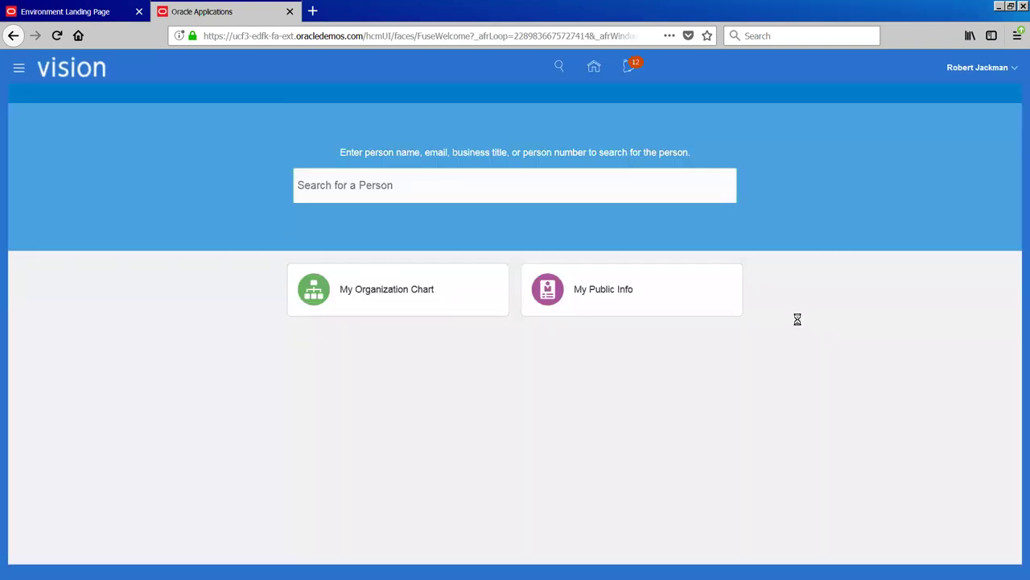
{"action": "left_click", "coordinate": [437, 219]}
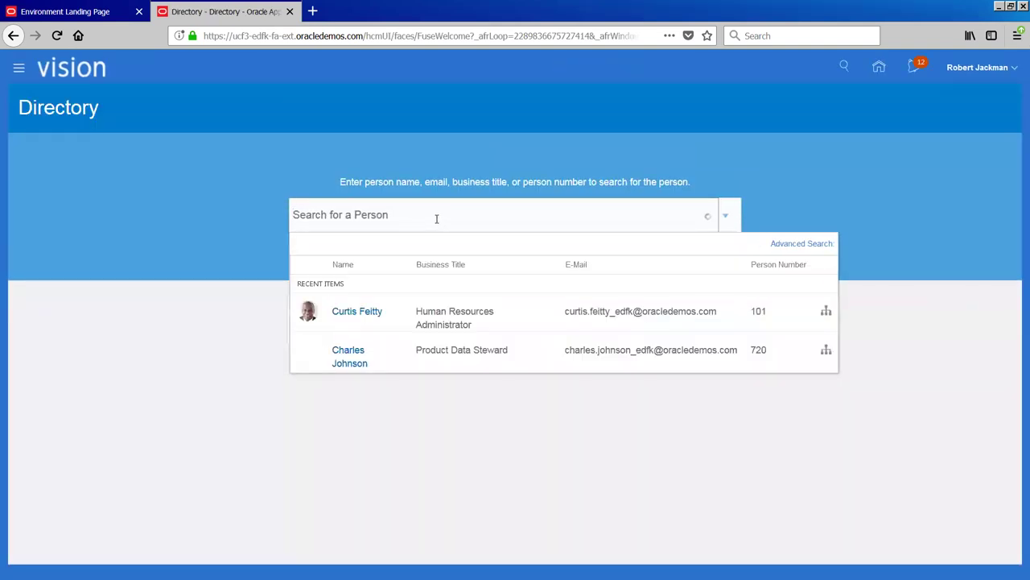
{"action": "left_click", "coordinate": [360, 259]}
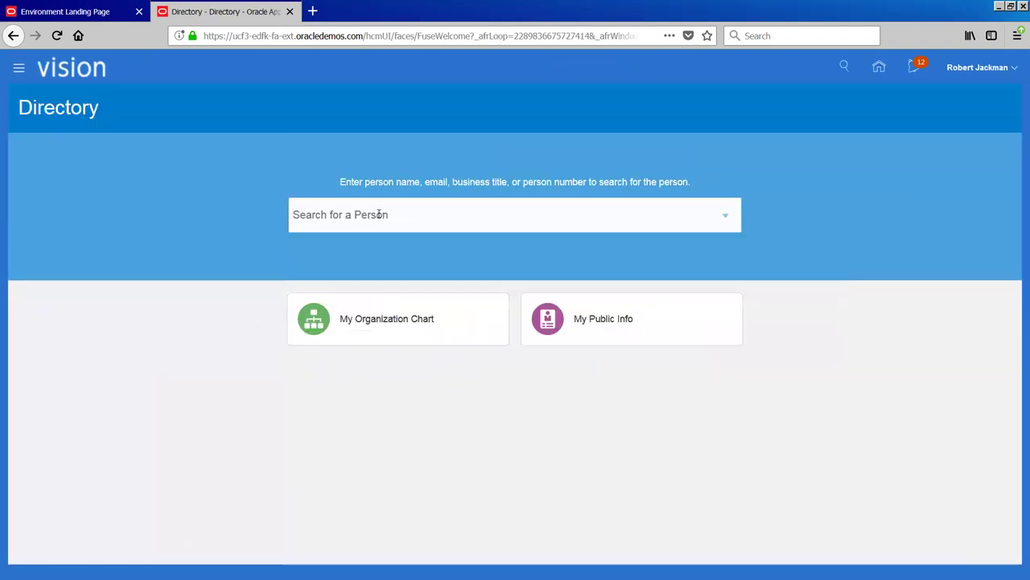
{"action": "left_click", "coordinate": [378, 214]}
{"action": "type", "text": "john"}
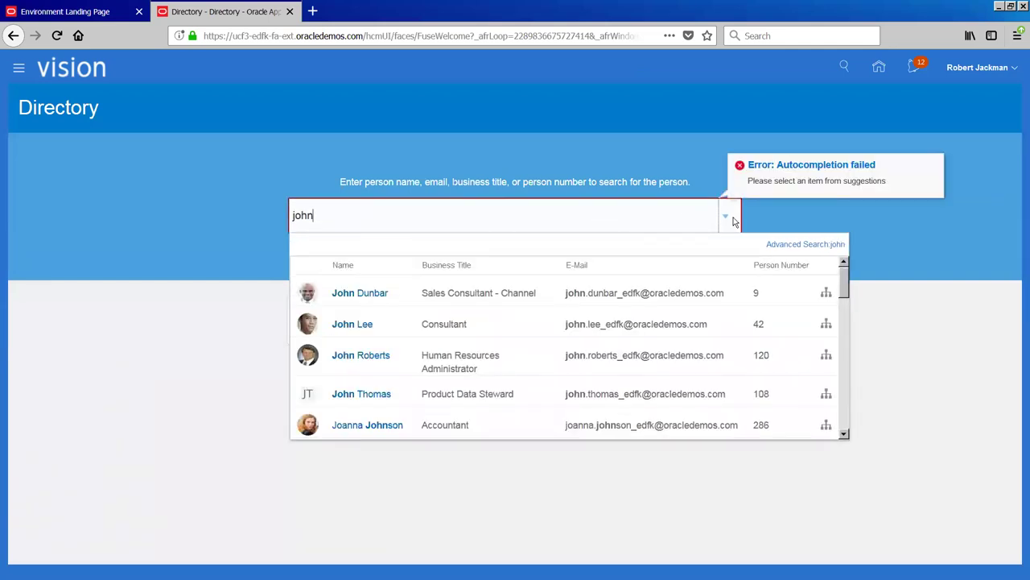
{"action": "scroll", "coordinate": [383, 330], "scroll_direction": "down", "scroll_amount": 2}
{"action": "scroll", "coordinate": [385, 332], "scroll_direction": "down", "scroll_amount": 7}
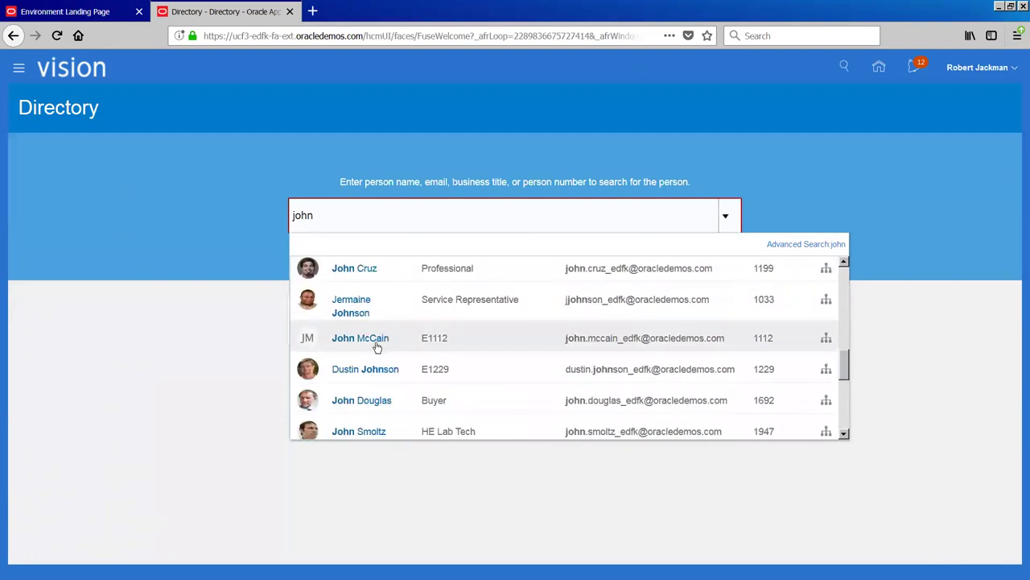
{"action": "left_click", "coordinate": [362, 368]}
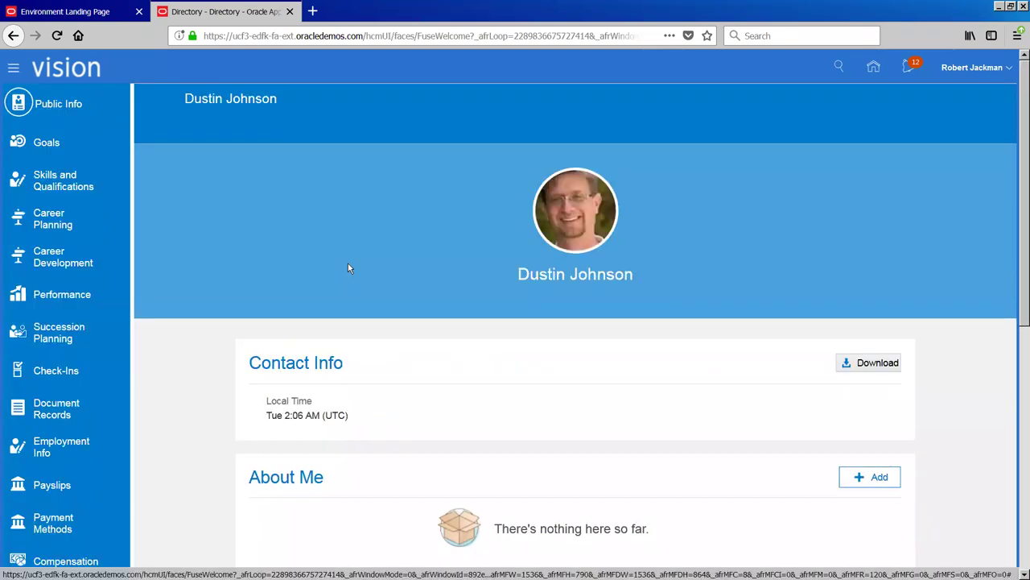
Review the Contact Info, About Me, Favorite Links and Representatives sections of the worker's Public Info.
{"action": "scroll", "coordinate": [327, 237], "scroll_direction": "down", "scroll_amount": 5}
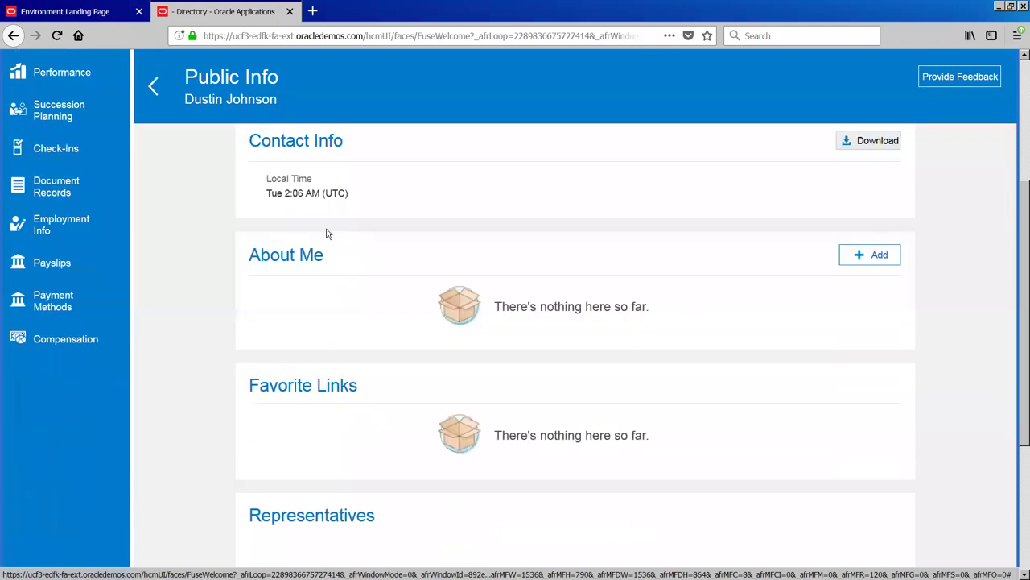
{"action": "scroll", "coordinate": [322, 274], "scroll_direction": "up", "scroll_amount": 3}
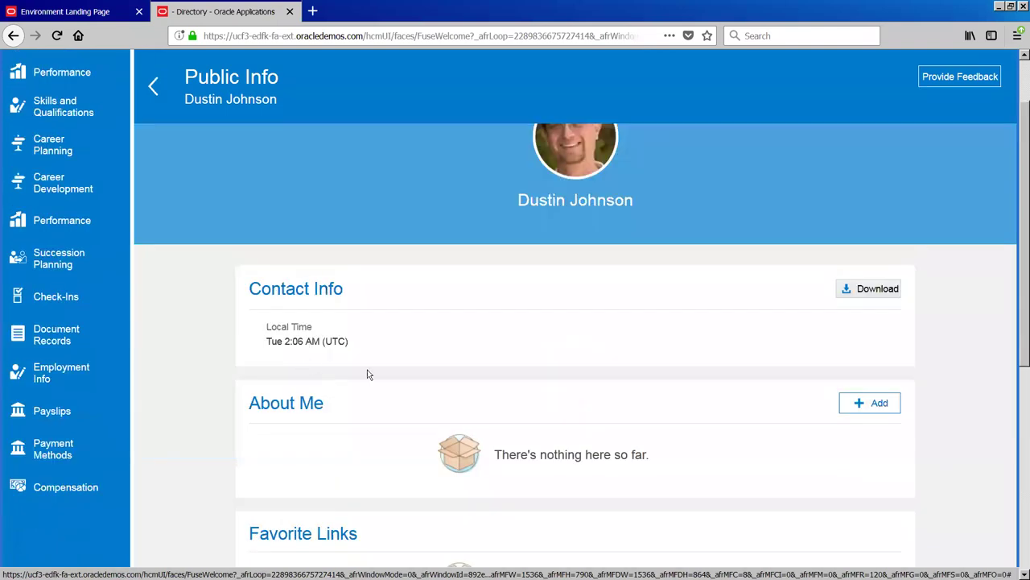
{"action": "scroll", "coordinate": [385, 375], "scroll_direction": "down", "scroll_amount": 3}
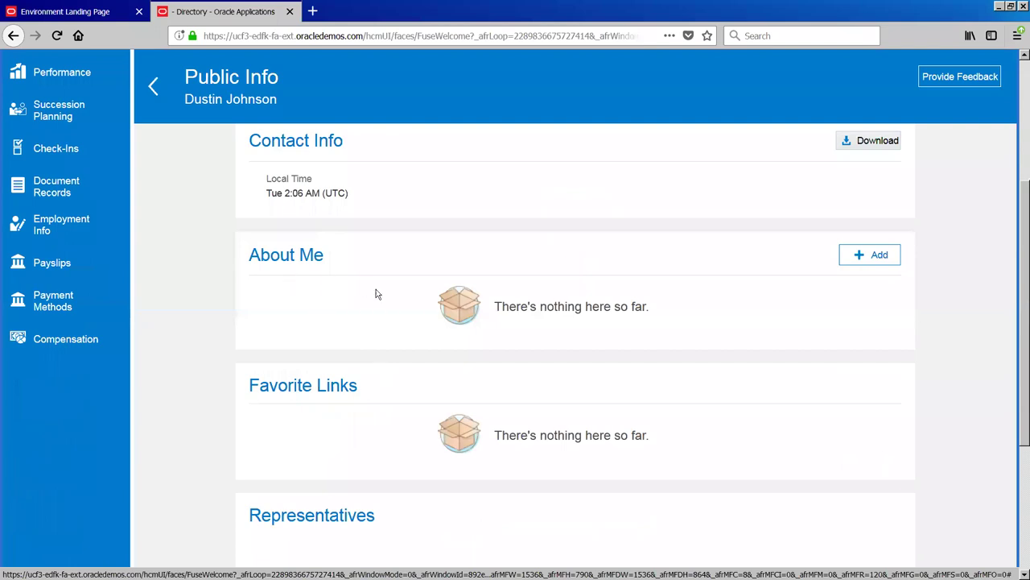
{"action": "scroll", "coordinate": [450, 331], "scroll_direction": "up", "scroll_amount": 5}
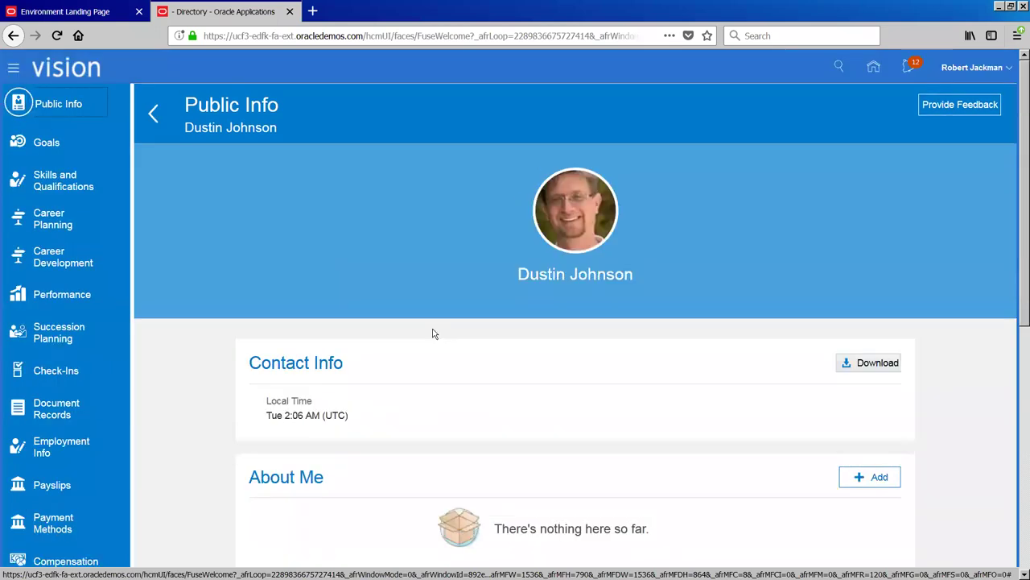
Try to open the worker's Goals section and return to the Public Info section.
{"action": "left_click", "coordinate": [47, 145]}
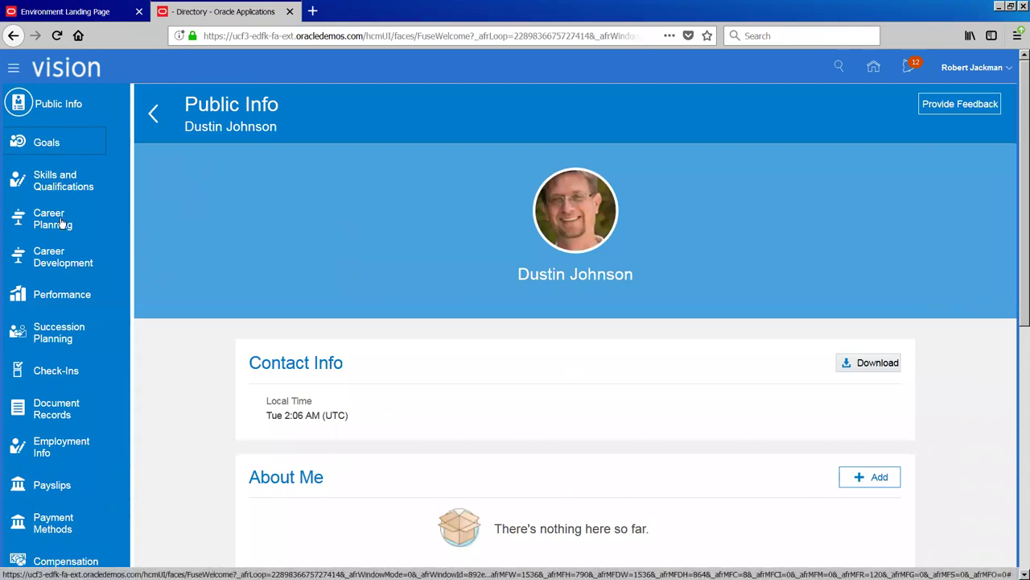
{"action": "scroll", "coordinate": [62, 225], "scroll_direction": "down", "scroll_amount": 3}
{"action": "scroll", "coordinate": [35, 223], "scroll_direction": "up", "scroll_amount": 3}
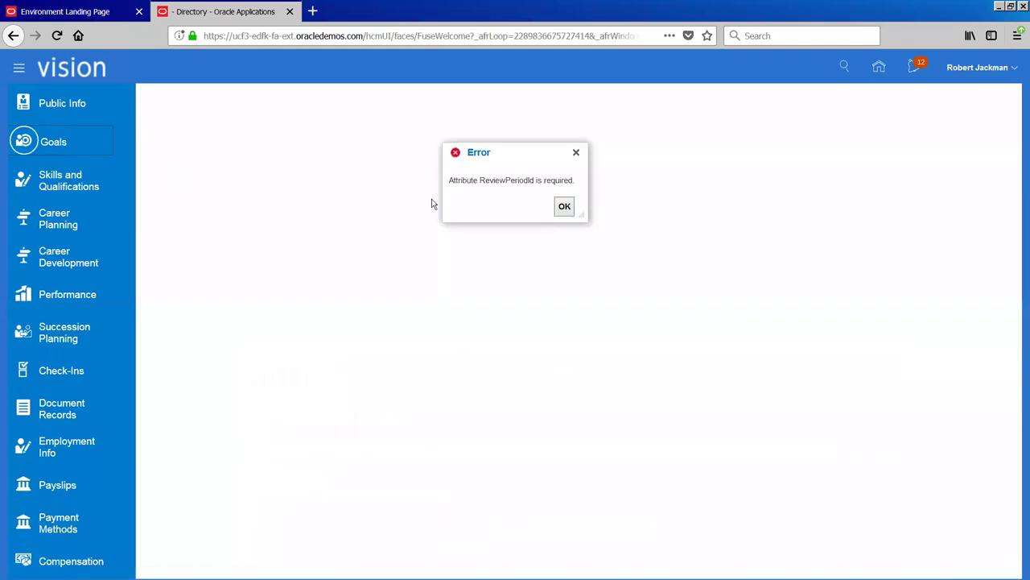
{"action": "left_click", "coordinate": [565, 207]}
{"action": "left_click", "coordinate": [49, 118]}
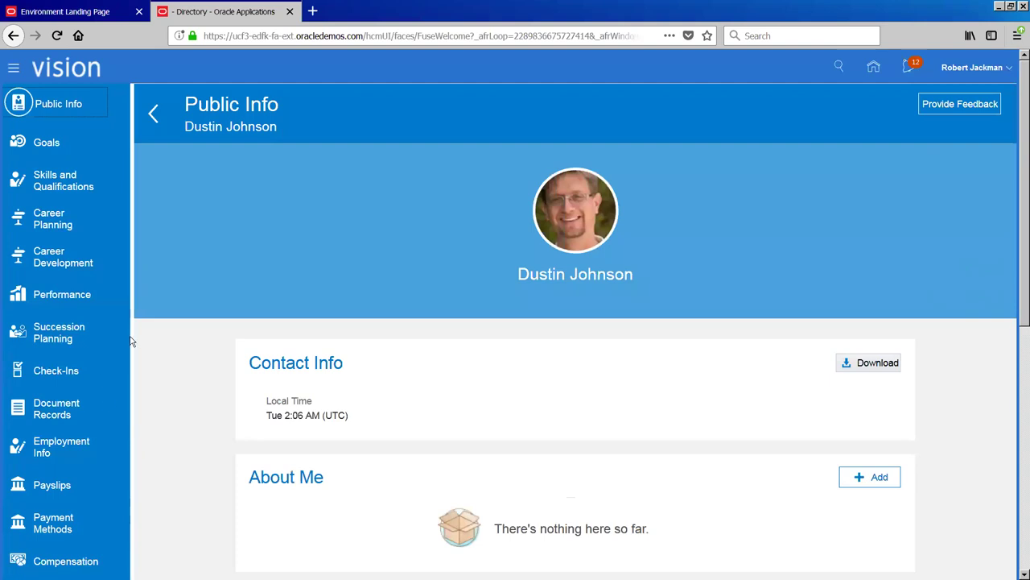
Return to the home page, open My Team and look through the workers in the Overview list.
{"action": "left_click", "coordinate": [867, 70]}
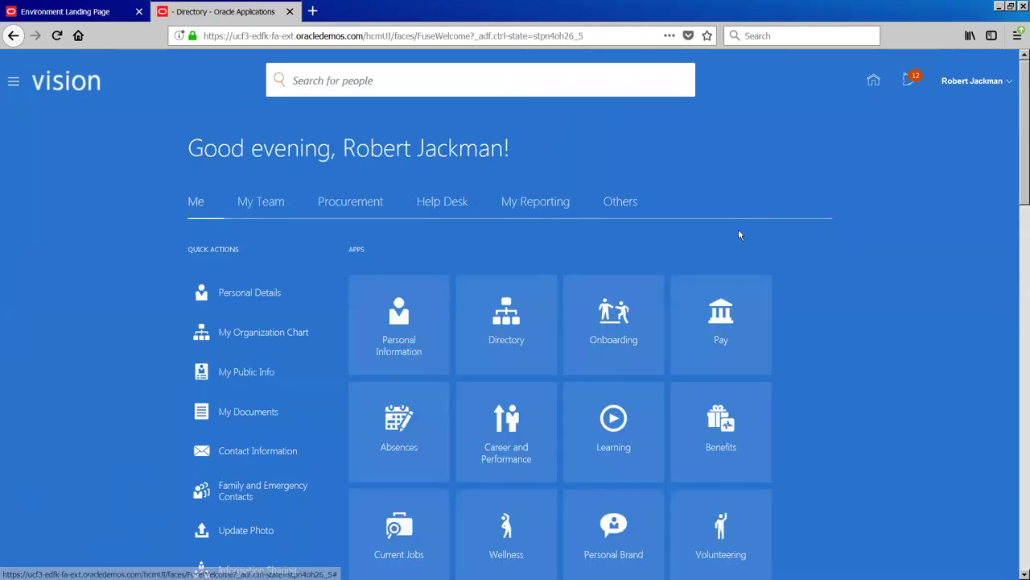
{"action": "left_click", "coordinate": [272, 202]}
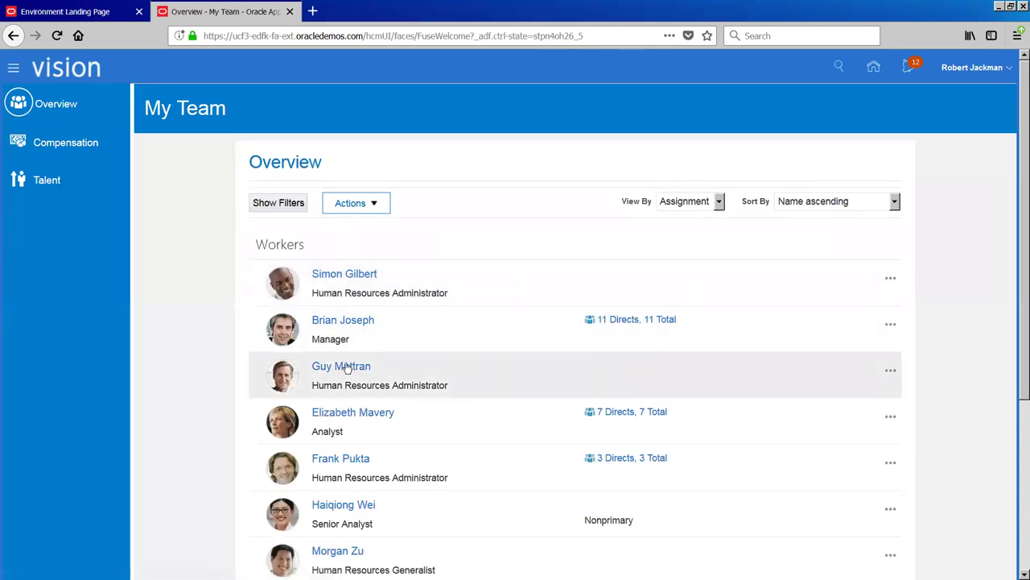
{"action": "scroll", "coordinate": [346, 368], "scroll_direction": "down", "scroll_amount": 3}
{"action": "scroll", "coordinate": [368, 375], "scroll_direction": "up", "scroll_amount": 3}
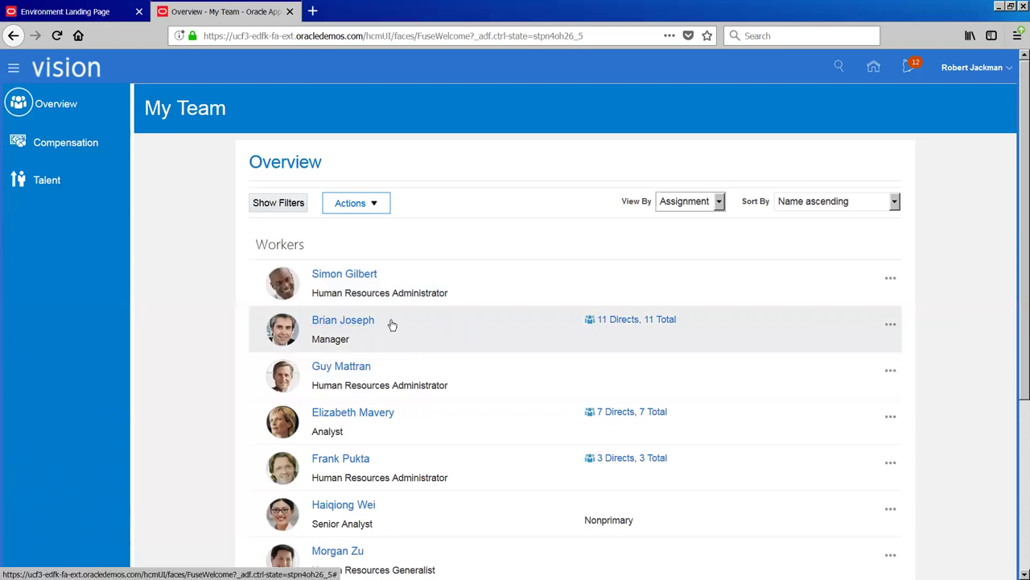
Open the profile of the team member titled Manager and review the Assignment, Managers and Employment History in Employment Info.
{"action": "left_click", "coordinate": [360, 323]}
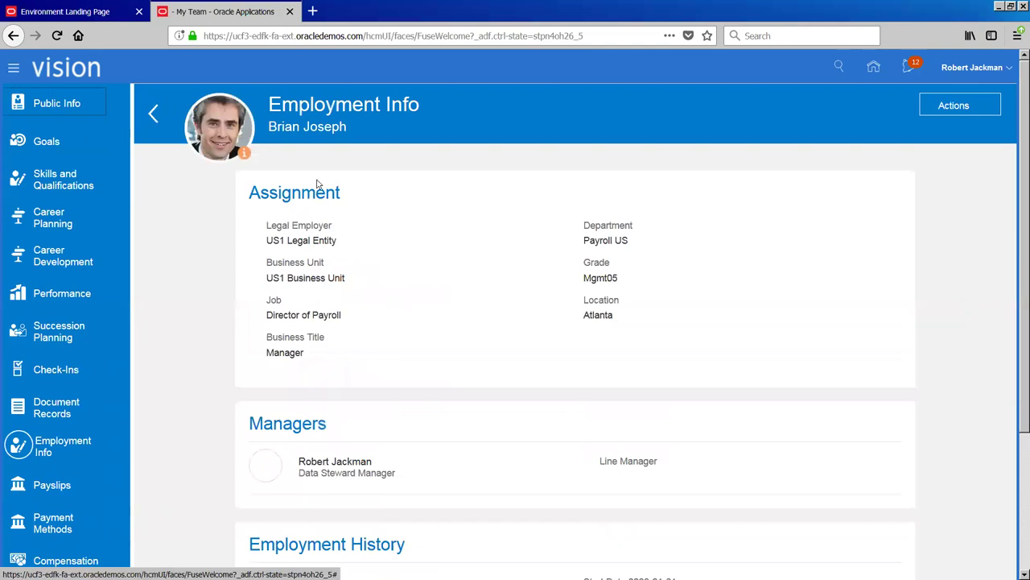
{"action": "scroll", "coordinate": [326, 200], "scroll_direction": "down", "scroll_amount": 3}
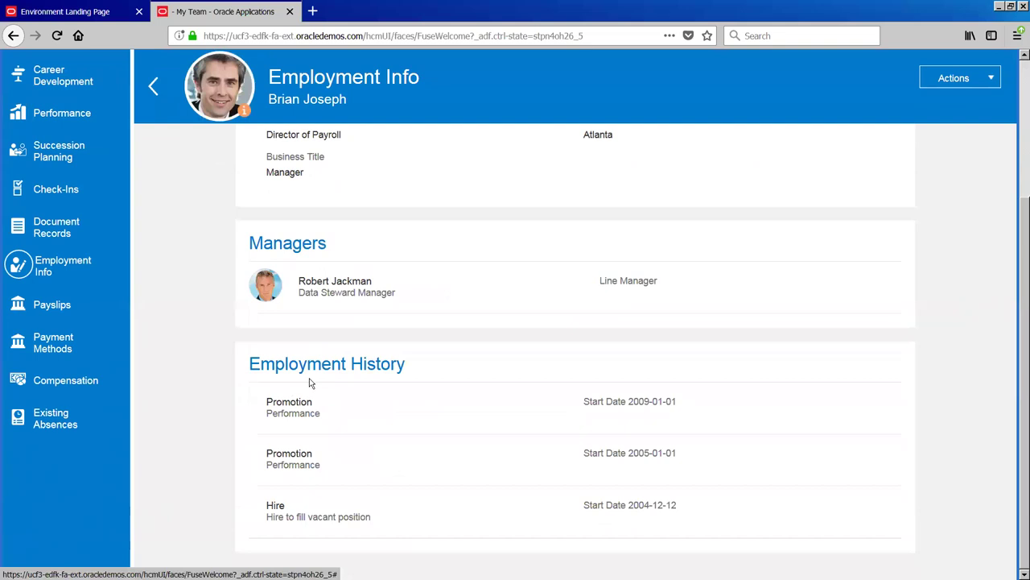
{"action": "scroll", "coordinate": [332, 368], "scroll_direction": "up", "scroll_amount": 3}
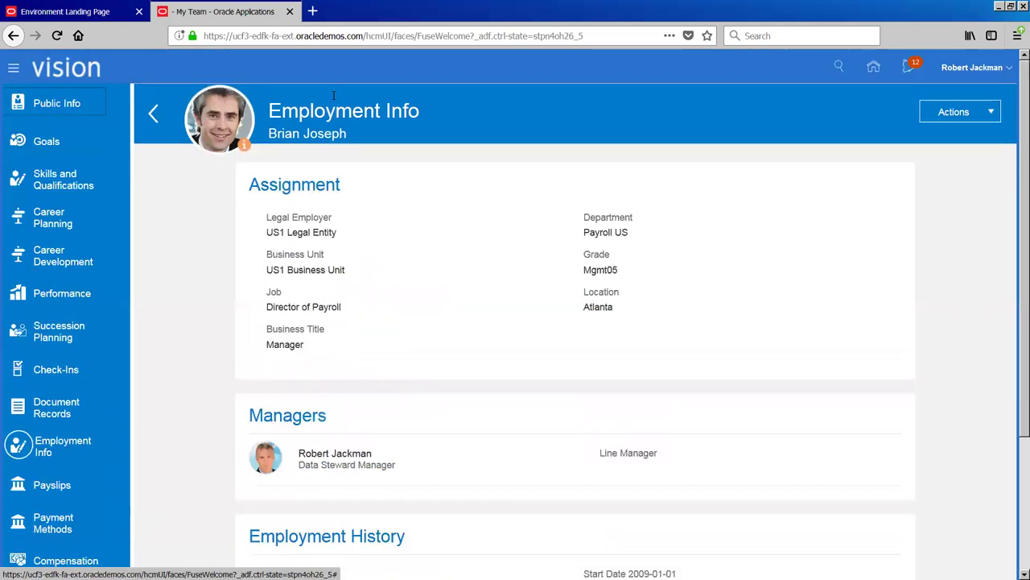
{"action": "scroll", "coordinate": [322, 442], "scroll_direction": "down", "scroll_amount": 3}
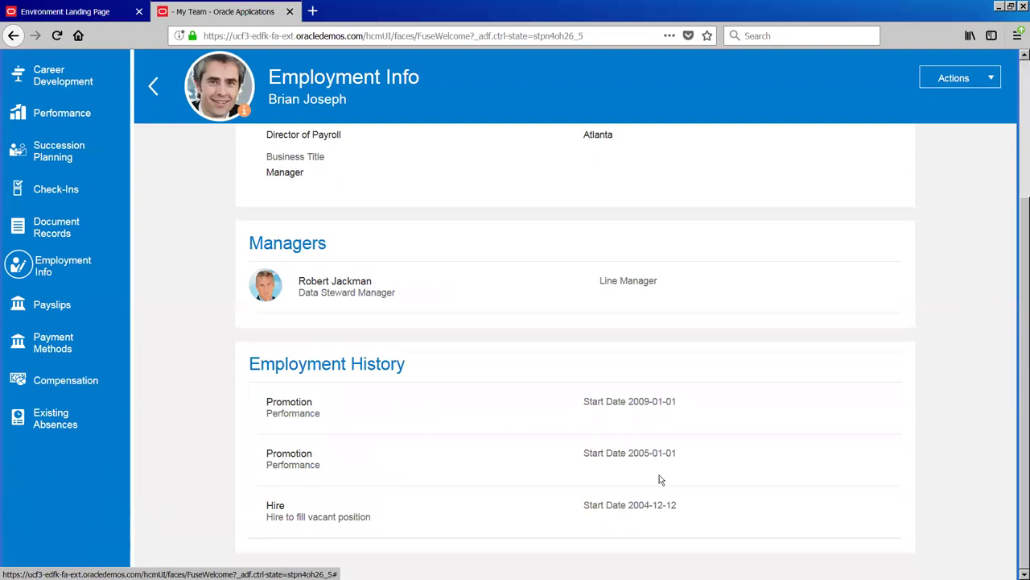
Highlight the start dates of the hire and both promotions in Employment History and compare them with the current assignment.
{"action": "left_click_drag", "start_coordinate": [629, 505], "coordinate": [693, 507]}
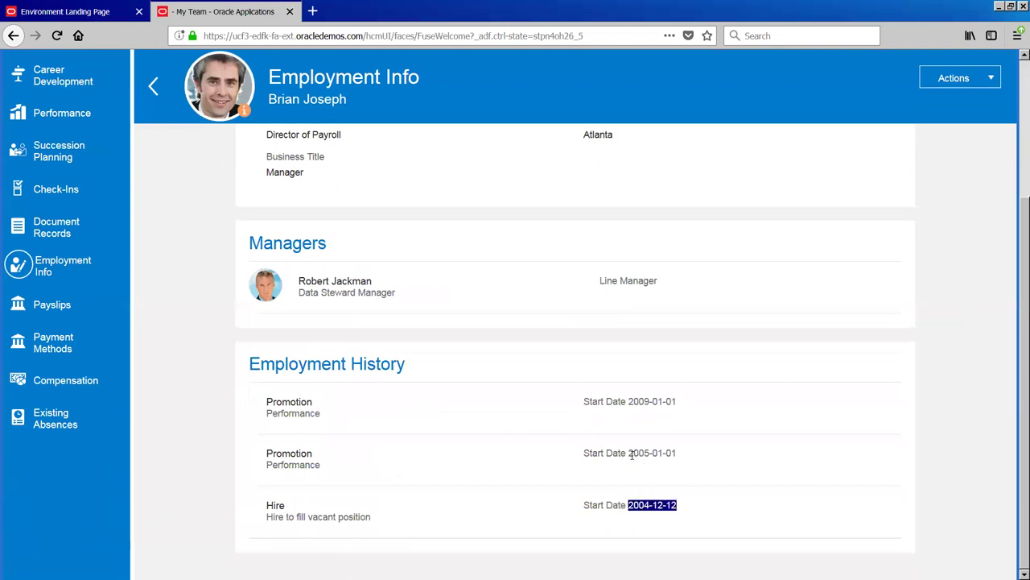
{"action": "left_click_drag", "start_coordinate": [629, 453], "coordinate": [694, 456]}
{"action": "left_click_drag", "start_coordinate": [628, 400], "coordinate": [718, 406]}
{"action": "scroll", "coordinate": [718, 406], "scroll_direction": "up", "scroll_amount": 3}
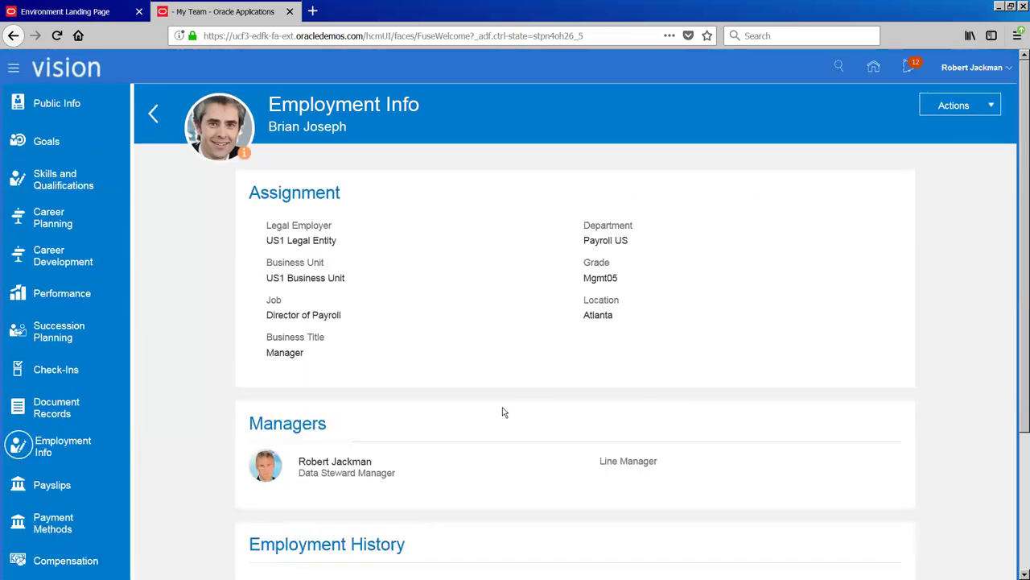
{"action": "scroll", "coordinate": [504, 411], "scroll_direction": "down", "scroll_amount": 3}
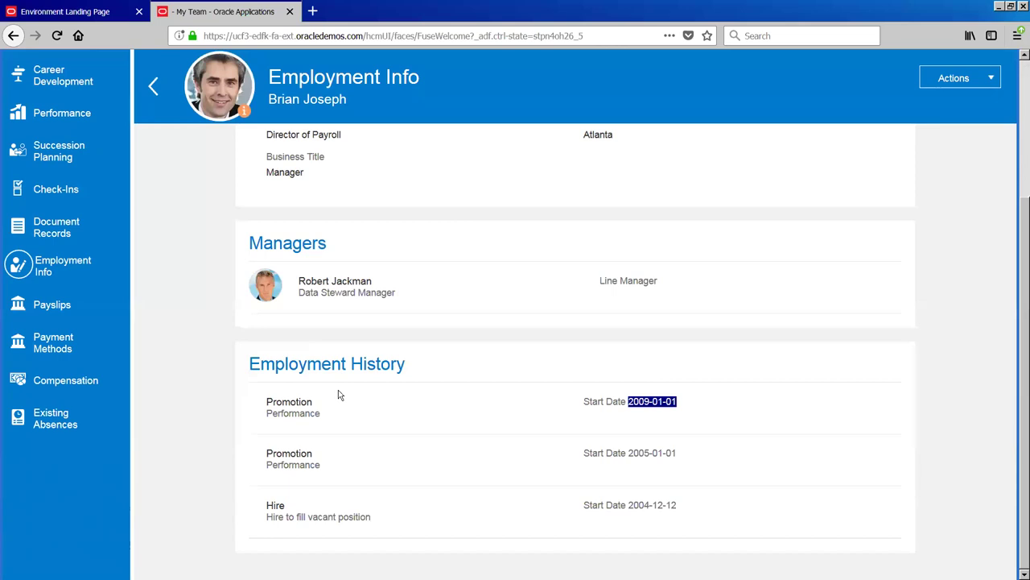
{"action": "scroll", "coordinate": [338, 394], "scroll_direction": "up", "scroll_amount": 3}
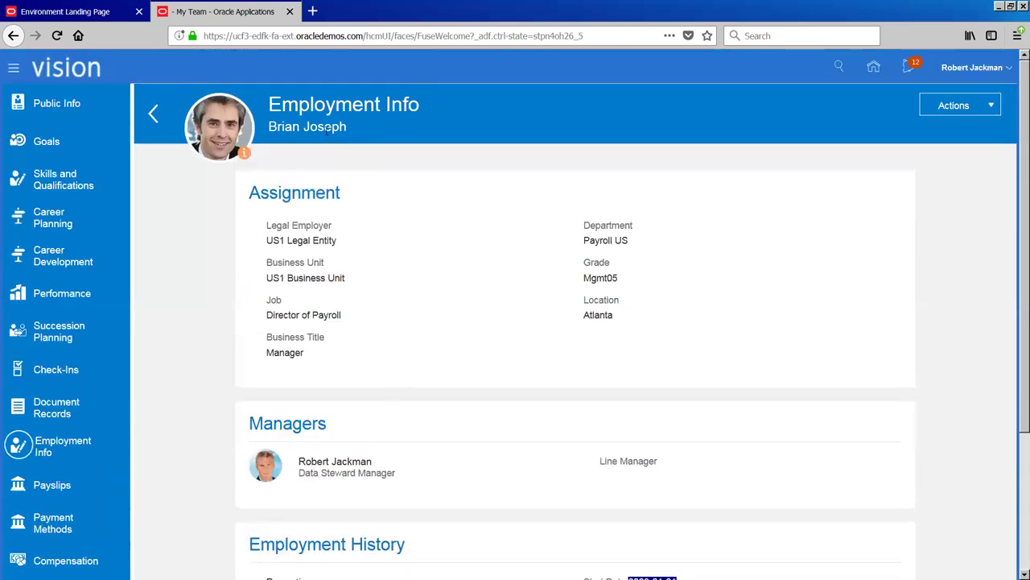
{"action": "scroll", "coordinate": [449, 266], "scroll_direction": "down", "scroll_amount": 3}
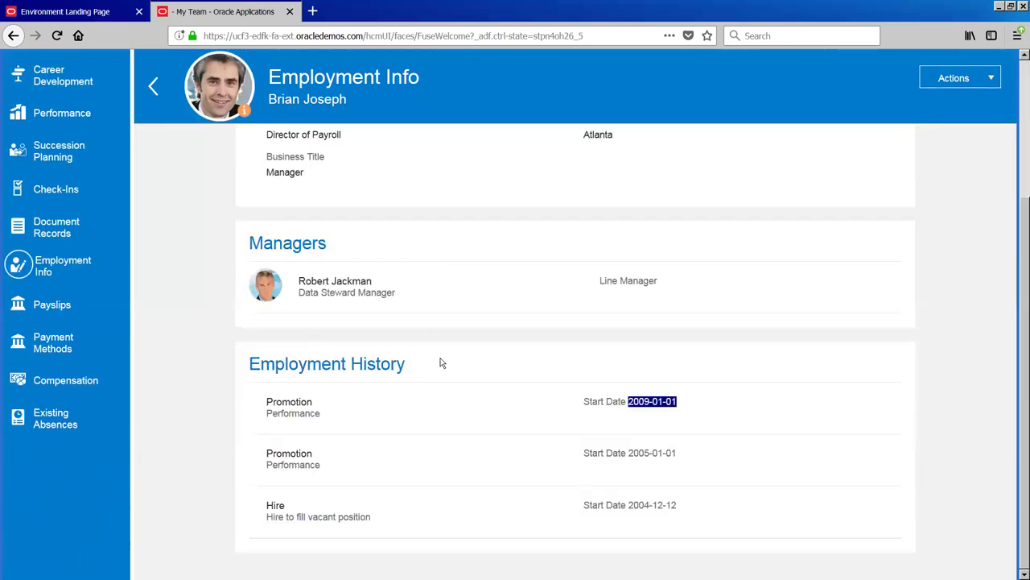
Request the team member's Skills and Qualifications and look over the other profile sections down to Existing Absences.
{"action": "scroll", "coordinate": [447, 411], "scroll_direction": "up", "scroll_amount": 3}
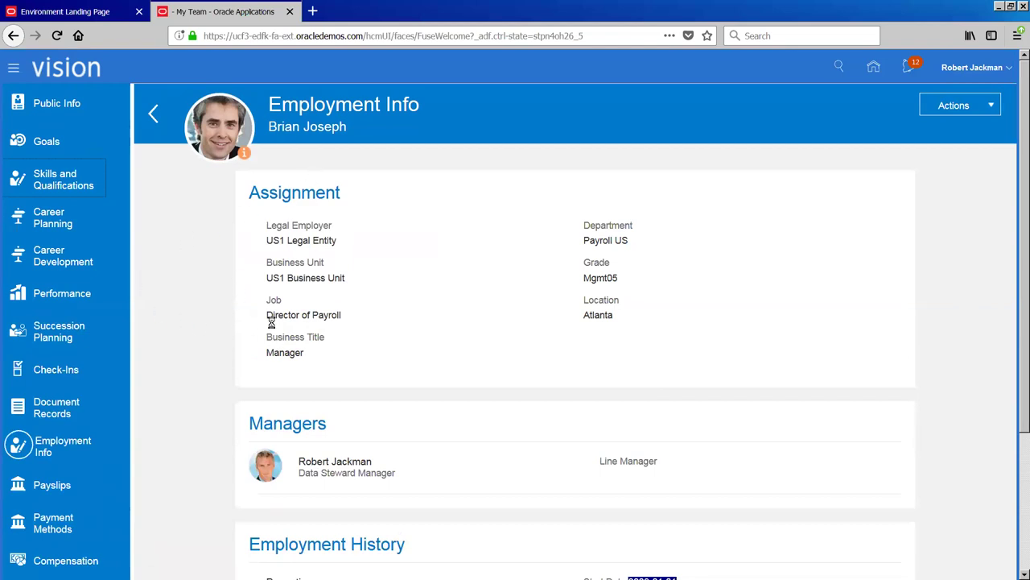
{"action": "scroll", "coordinate": [53, 488], "scroll_direction": "down", "scroll_amount": 2}
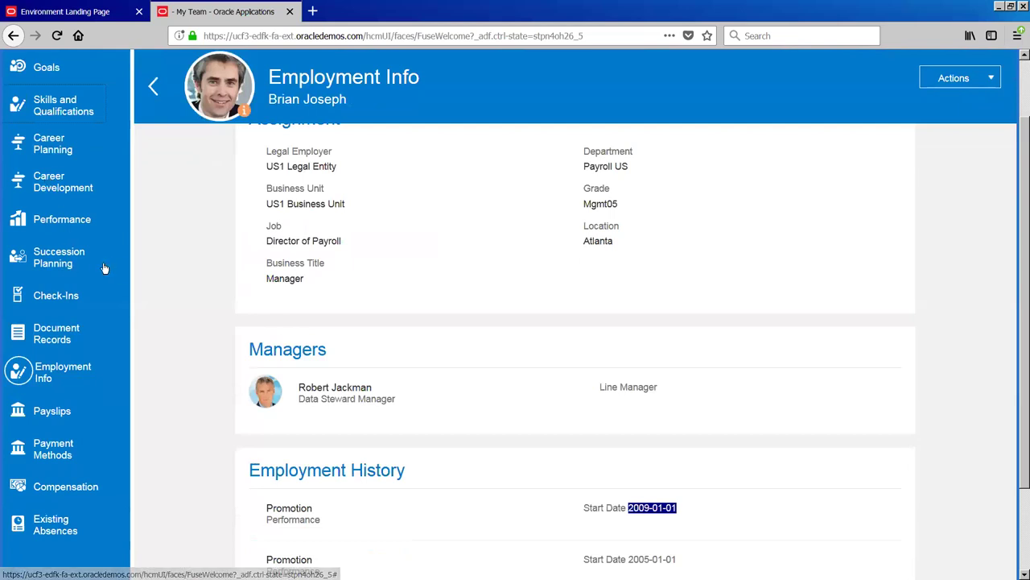
{"action": "scroll", "coordinate": [103, 268], "scroll_direction": "down", "scroll_amount": 1}
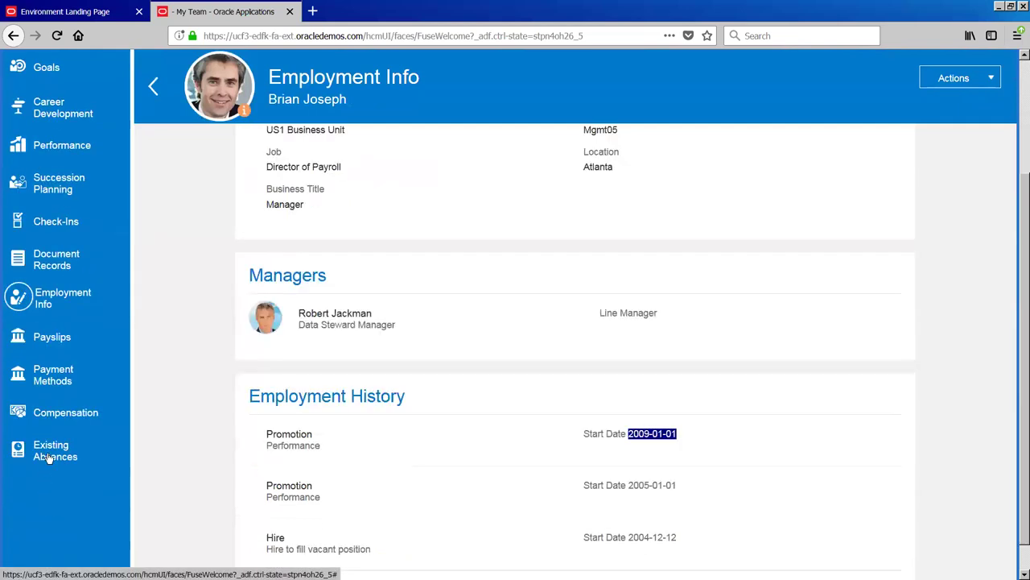
{"action": "scroll", "coordinate": [122, 333], "scroll_direction": "up", "scroll_amount": 2}
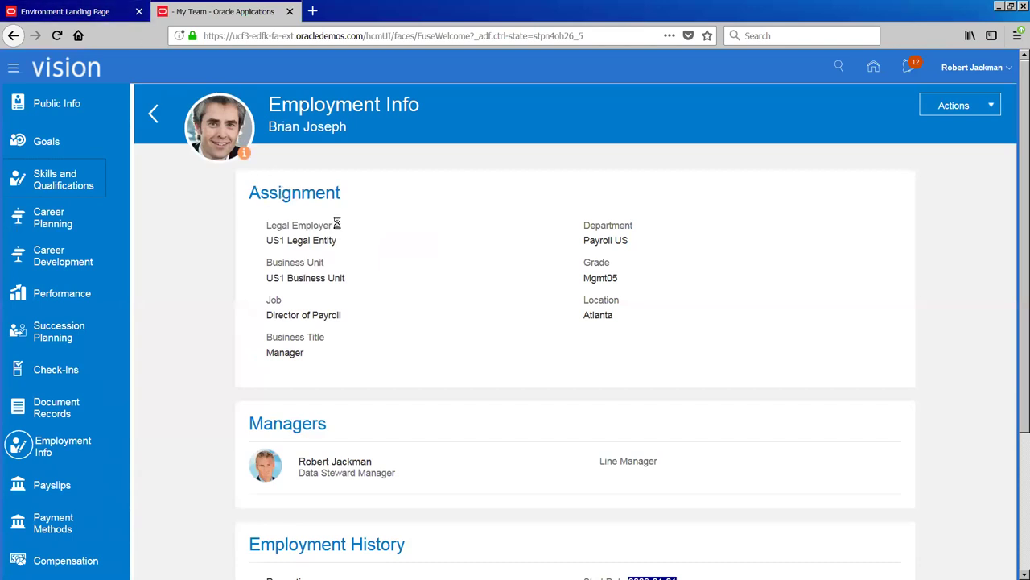
Launch another HCM Cloud Login from the Environment Landing Page and return to the team member's page in My Team.
{"action": "key", "text": "ctrl+Tab"}
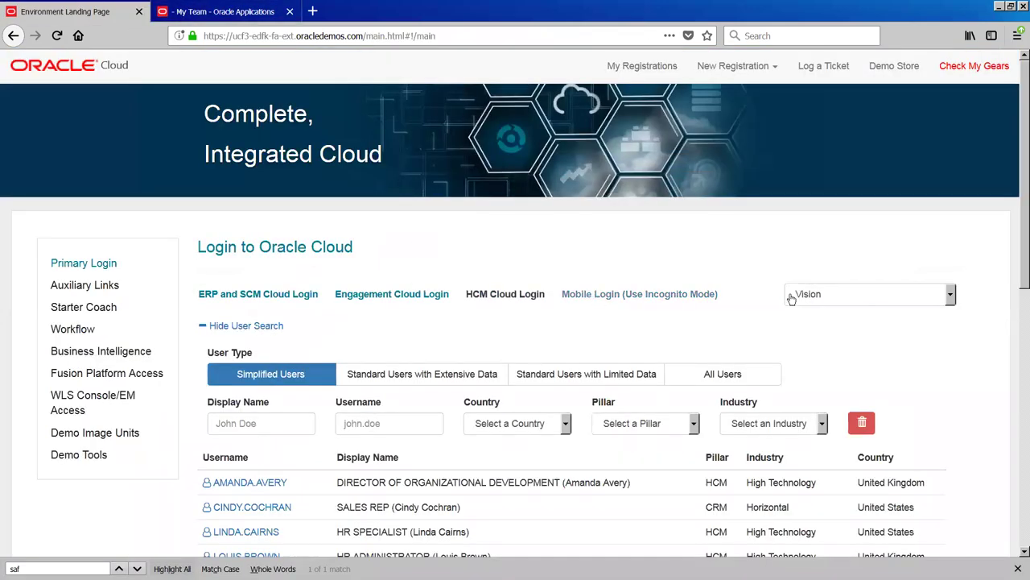
{"action": "left_click", "coordinate": [504, 295]}
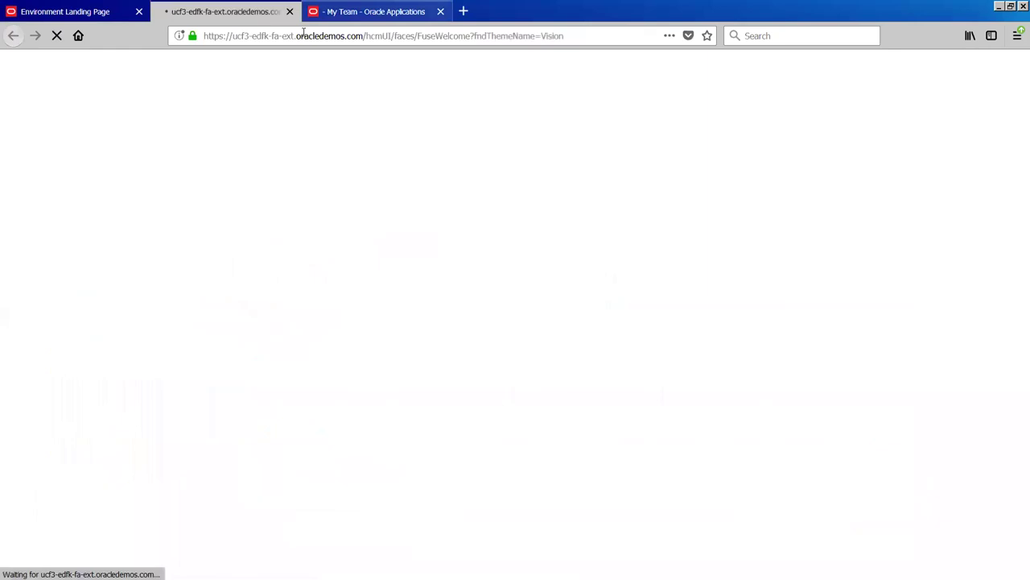
{"action": "key", "text": "ctrl+Tab"}
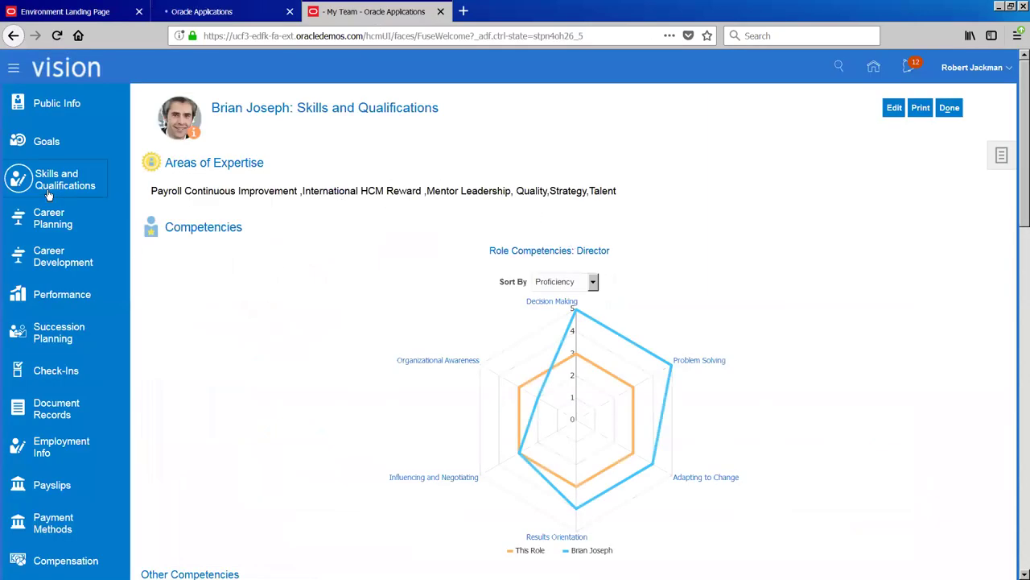
Examine the Areas of Expertise, the role competencies chart and the Other Competencies in the team member's Skills and Qualifications.
{"action": "scroll", "coordinate": [410, 256], "scroll_direction": "down", "scroll_amount": 2}
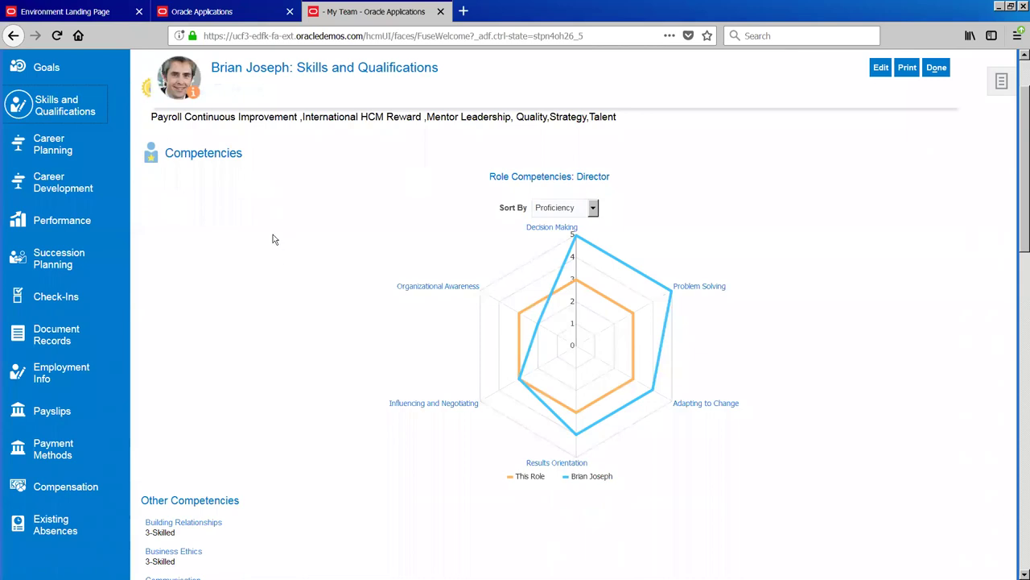
{"action": "scroll", "coordinate": [273, 235], "scroll_direction": "up", "scroll_amount": 2}
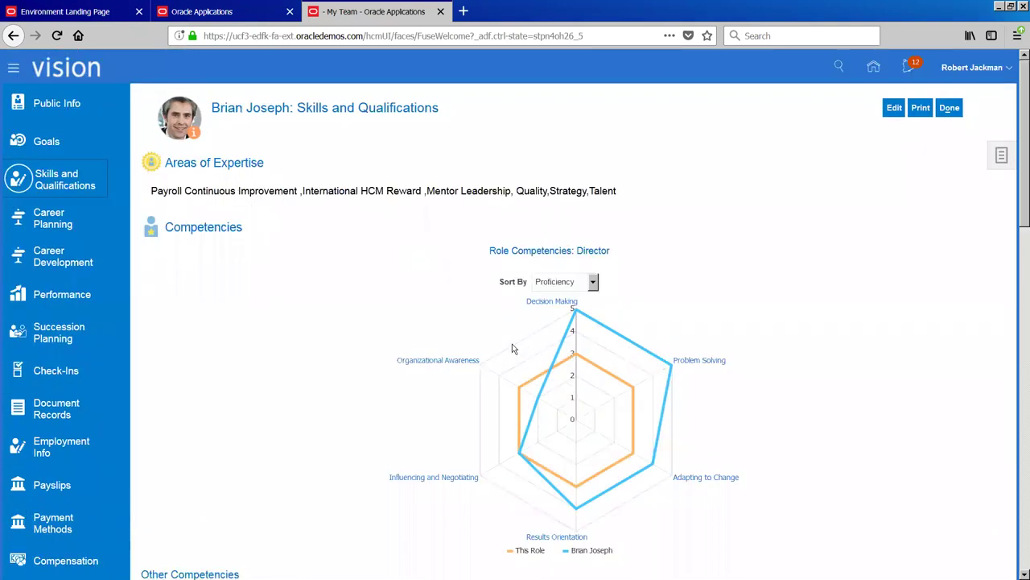
{"action": "scroll", "coordinate": [513, 348], "scroll_direction": "down", "scroll_amount": 2}
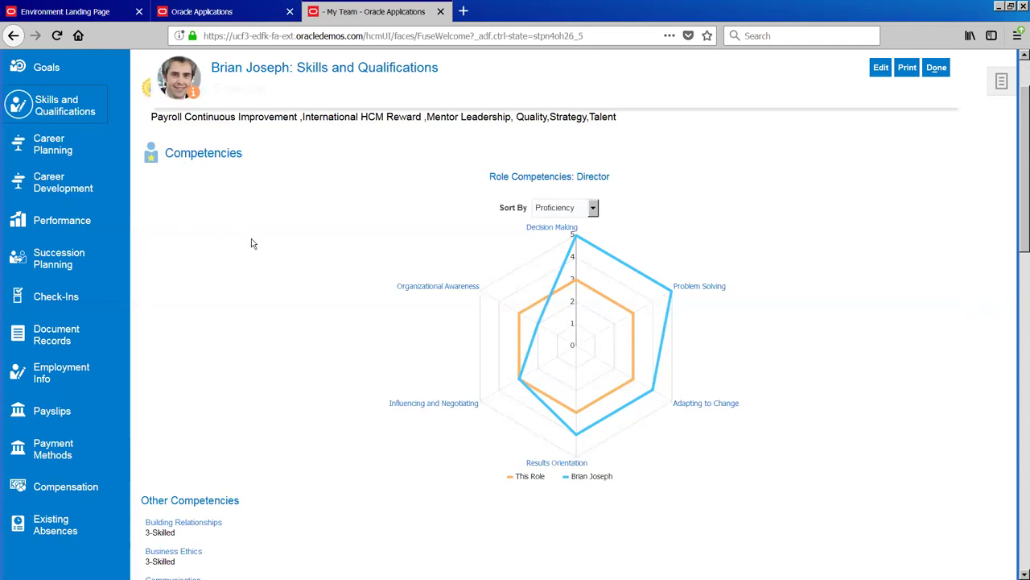
{"action": "scroll", "coordinate": [251, 242], "scroll_direction": "up", "scroll_amount": 2}
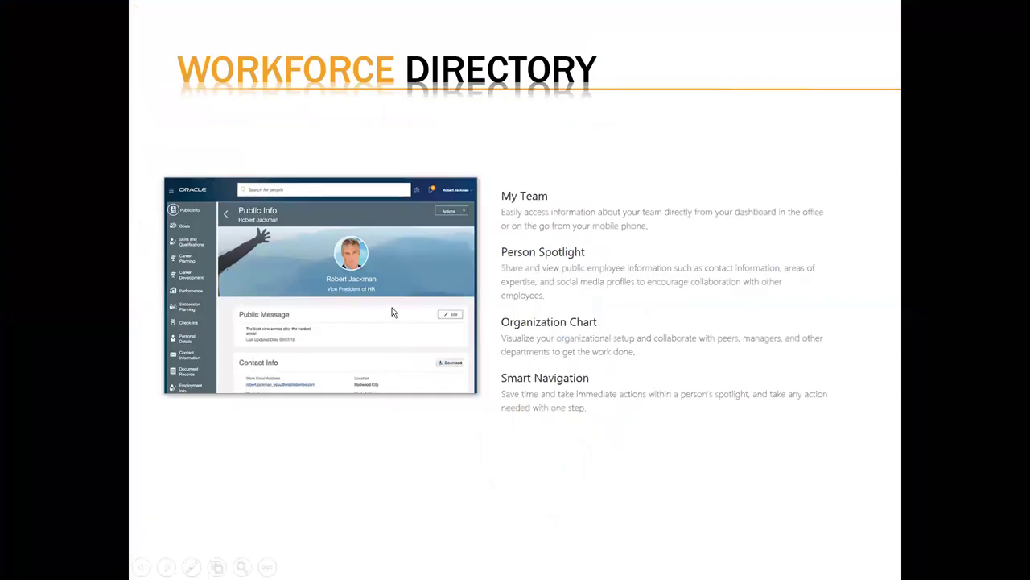
{"action": "left_click", "coordinate": [387, 310]}
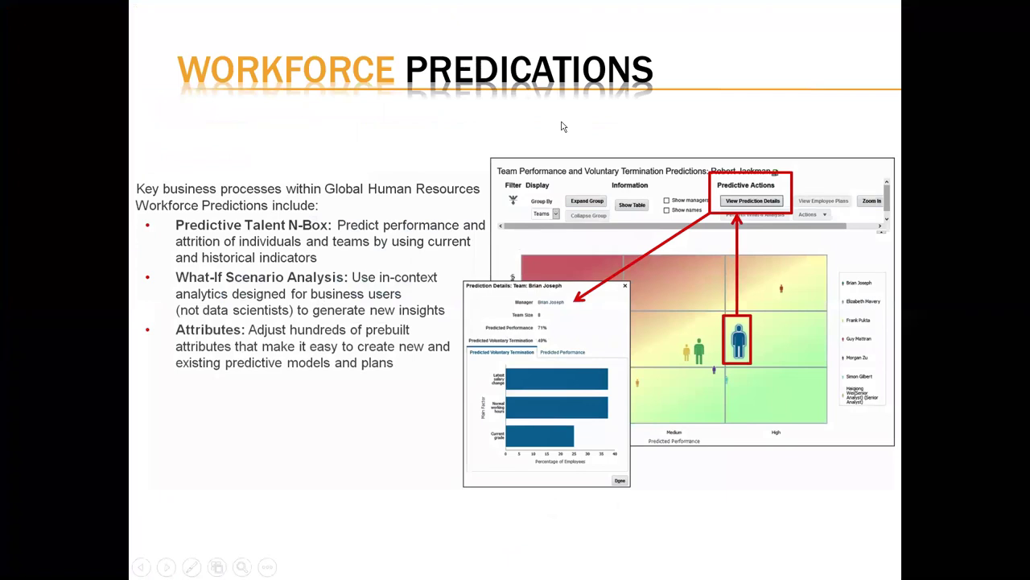
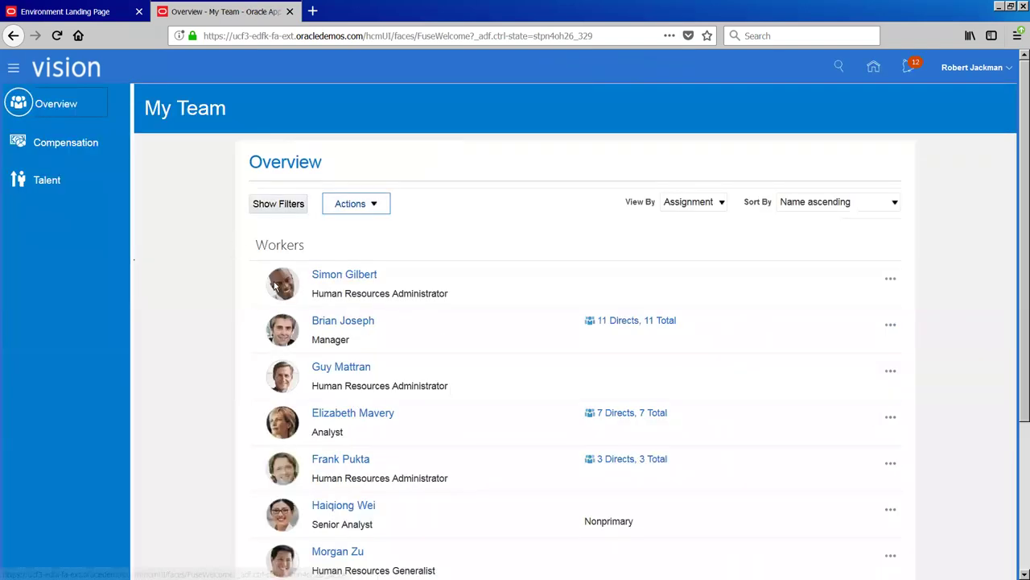
Open the first listed worker's profile from the My Team Overview and show that worker's Compensation section.
{"action": "left_click", "coordinate": [338, 275]}
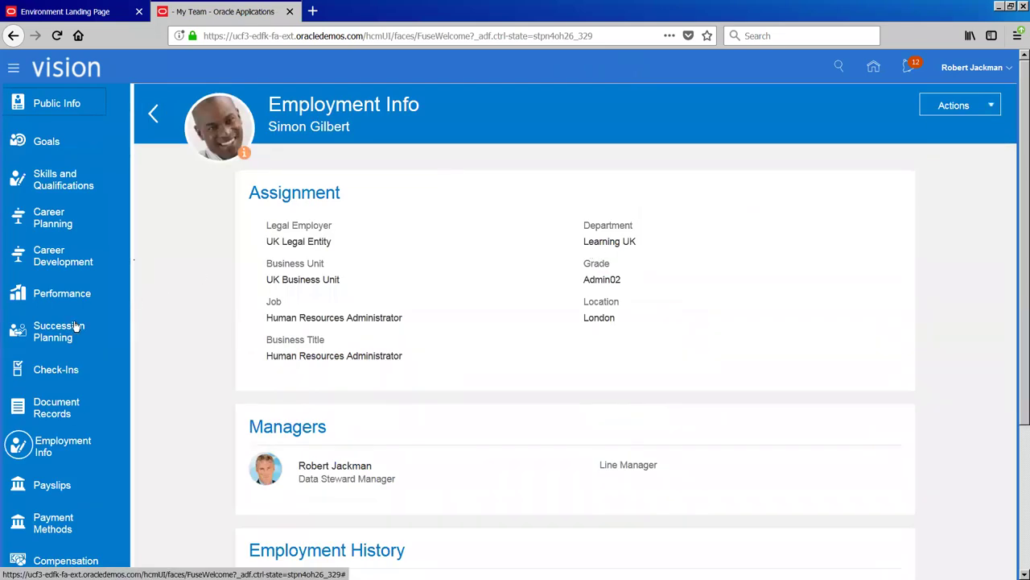
{"action": "scroll", "coordinate": [75, 329], "scroll_direction": "down", "scroll_amount": 3}
{"action": "left_click", "coordinate": [66, 375]}
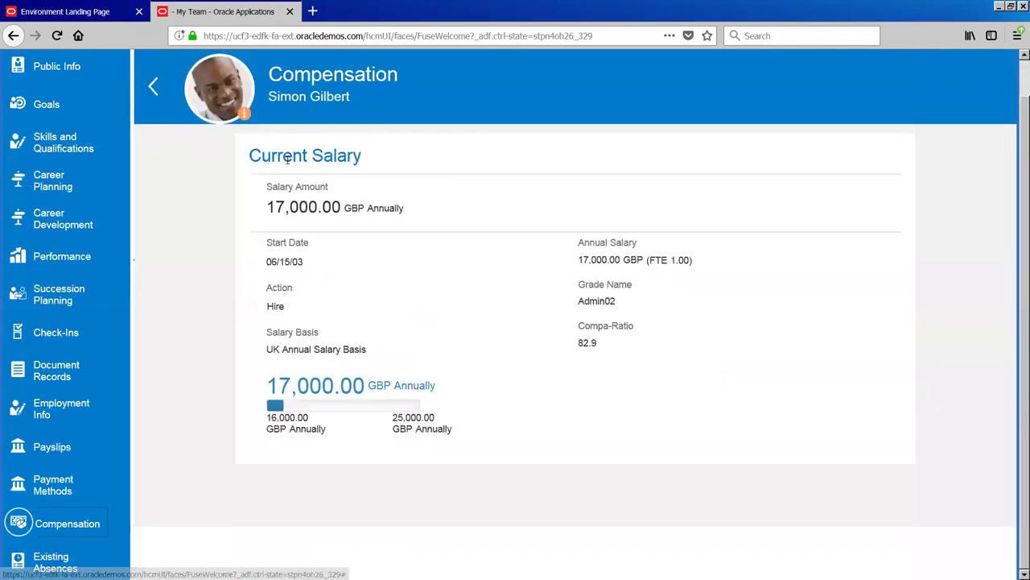
{"action": "left_click_drag", "start_coordinate": [294, 98], "coordinate": [541, 128]}
{"action": "left_click", "coordinate": [541, 129]}
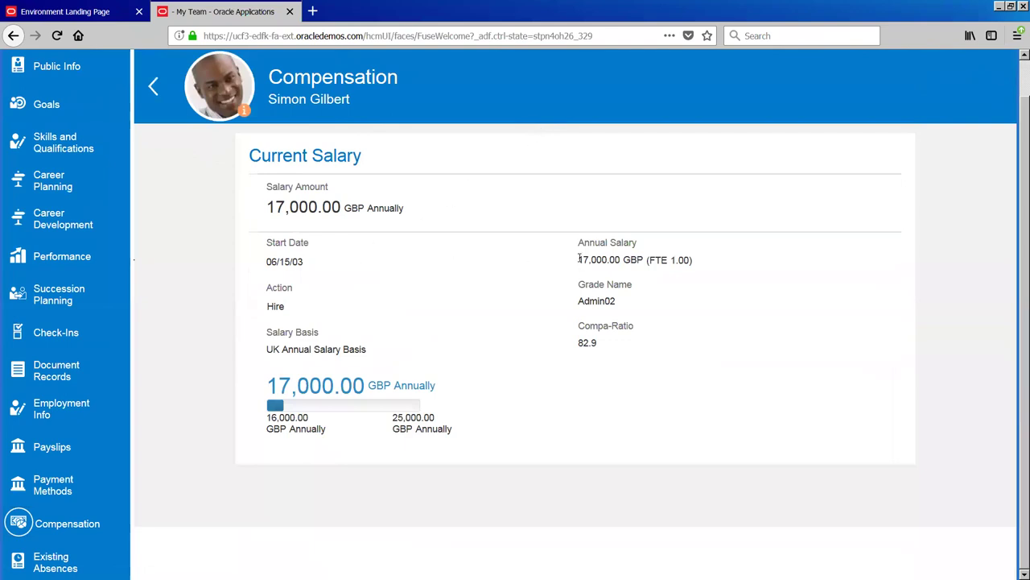
Highlight the annual salary, grade name and salary basis in the Current Salary details.
{"action": "left_click_drag", "start_coordinate": [579, 258], "coordinate": [638, 260]}
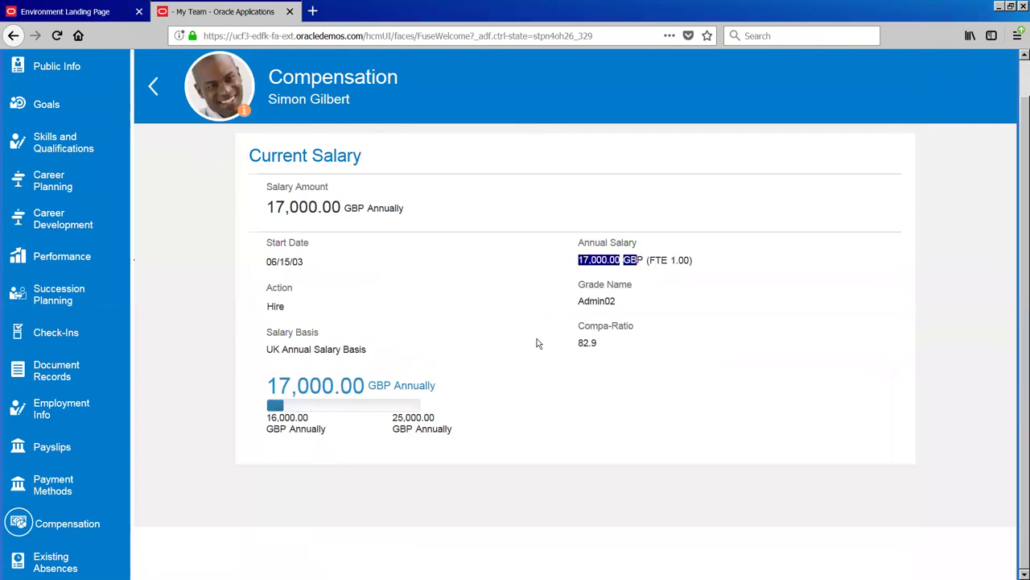
{"action": "left_click_drag", "start_coordinate": [582, 300], "coordinate": [646, 303]}
{"action": "left_click_drag", "start_coordinate": [397, 346], "coordinate": [242, 342]}
{"action": "left_click", "coordinate": [402, 325]}
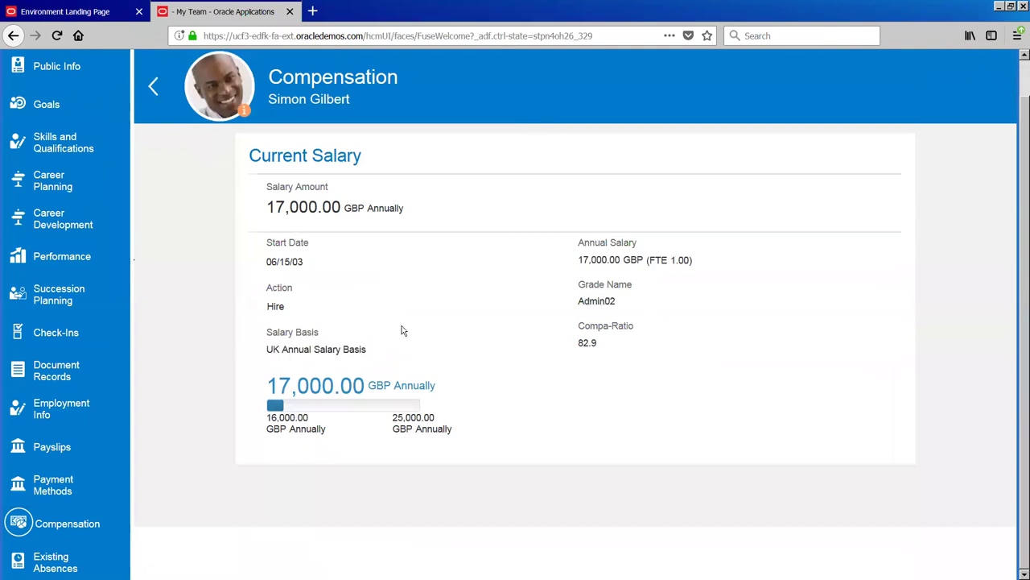
Compare the salary range's minimum and maximum with the current salary amount, and go back to the home page.
{"action": "left_click_drag", "start_coordinate": [309, 418], "coordinate": [267, 418]}
{"action": "left_click_drag", "start_coordinate": [393, 418], "coordinate": [505, 420]}
{"action": "left_click", "coordinate": [505, 420]}
{"action": "left_click_drag", "start_coordinate": [269, 384], "coordinate": [366, 385]}
{"action": "left_click", "coordinate": [586, 412]}
{"action": "scroll", "coordinate": [405, 372], "scroll_direction": "up", "scroll_amount": 1}
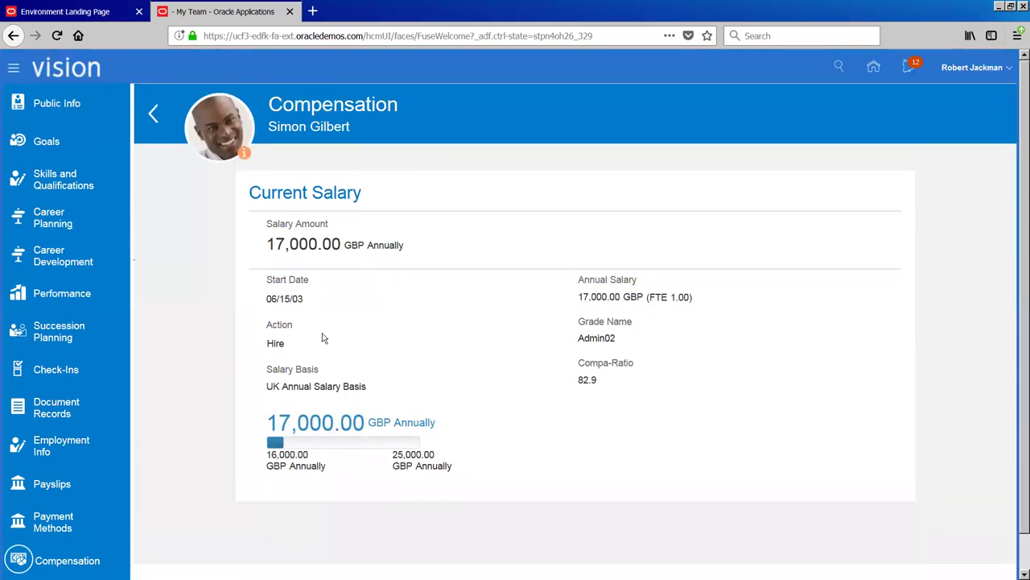
{"action": "left_click", "coordinate": [873, 69]}
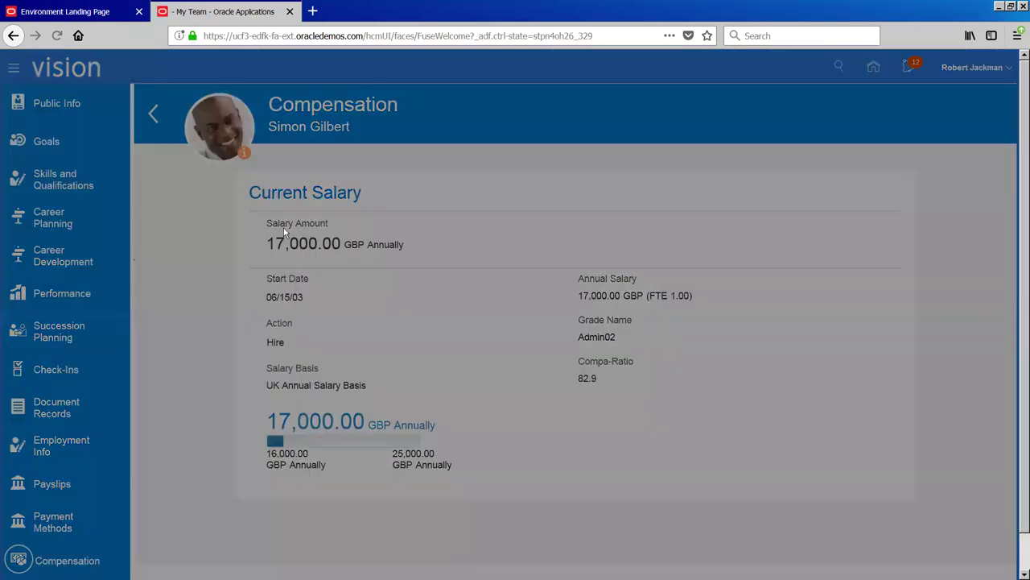
Leave the worker's Compensation page, discarding unsaved changes, and open the My Team overview from the home page.
{"action": "left_click", "coordinate": [678, 345]}
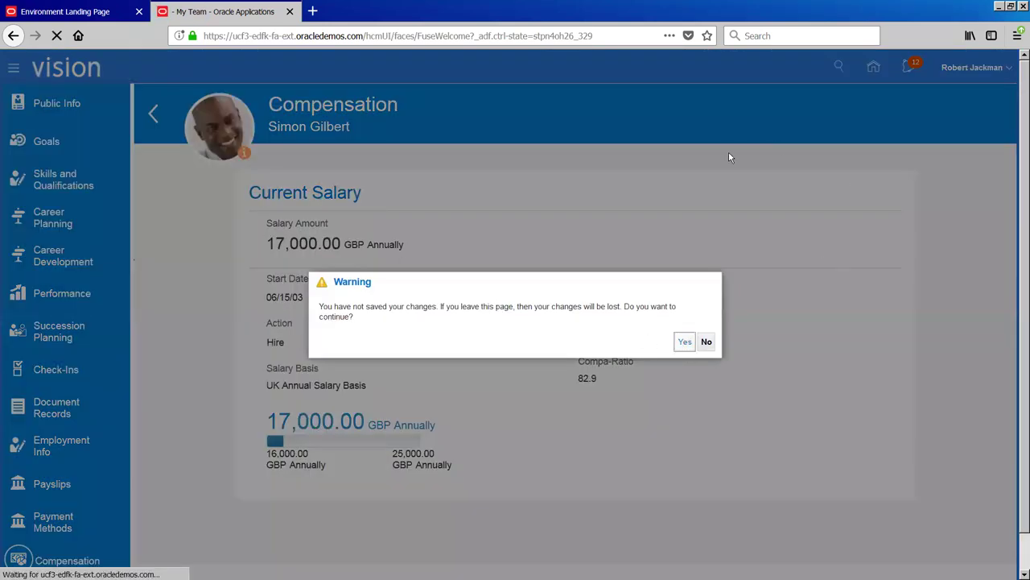
{"action": "scroll", "coordinate": [398, 342], "scroll_direction": "down", "scroll_amount": 4}
{"action": "scroll", "coordinate": [389, 332], "scroll_direction": "up", "scroll_amount": 4}
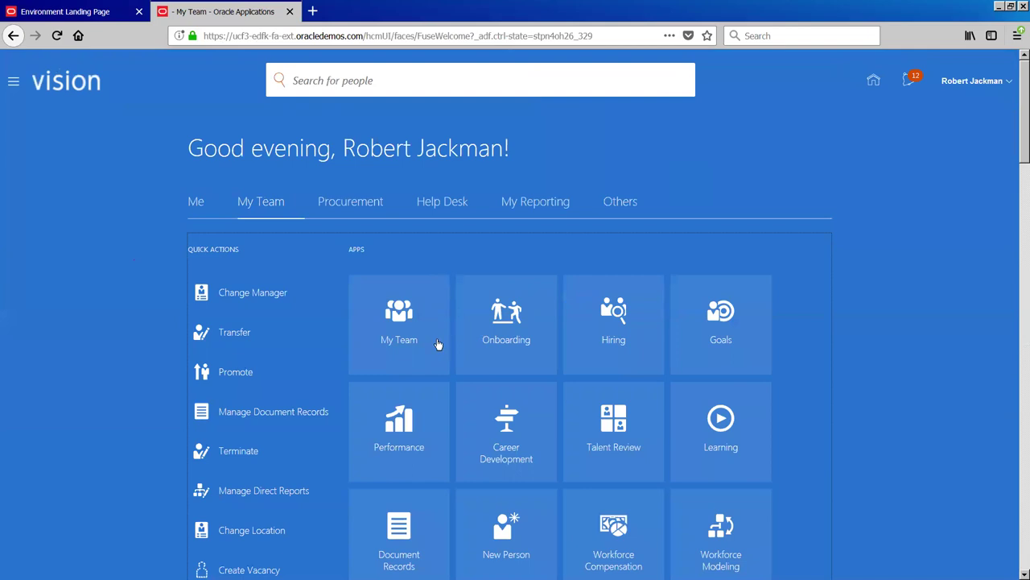
{"action": "left_click", "coordinate": [405, 318]}
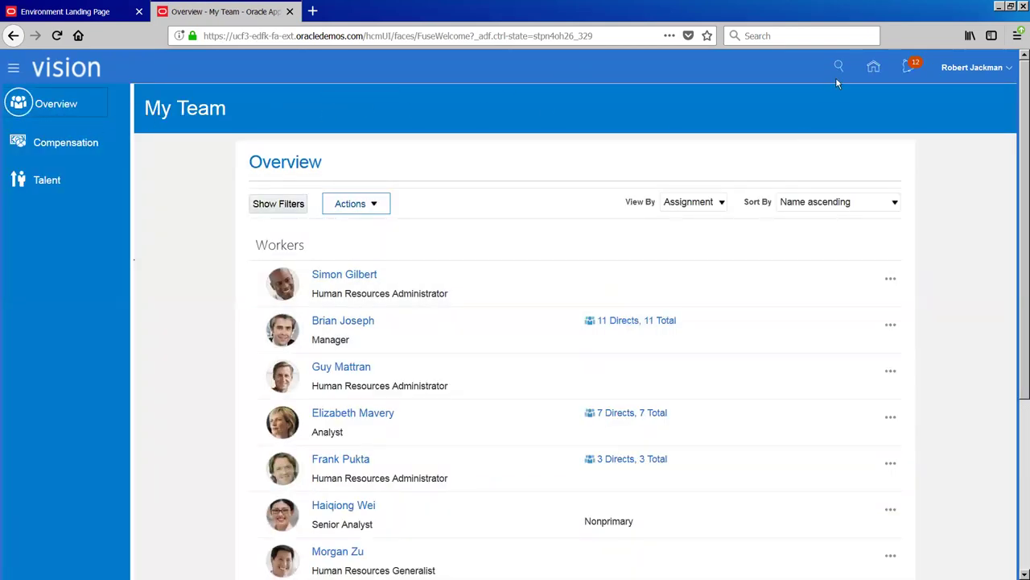
Return to the home page, open Workforce Compensation from the My Team apps, and highlight the Annual Compensation Plan 2018 title.
{"action": "left_click", "coordinate": [873, 68]}
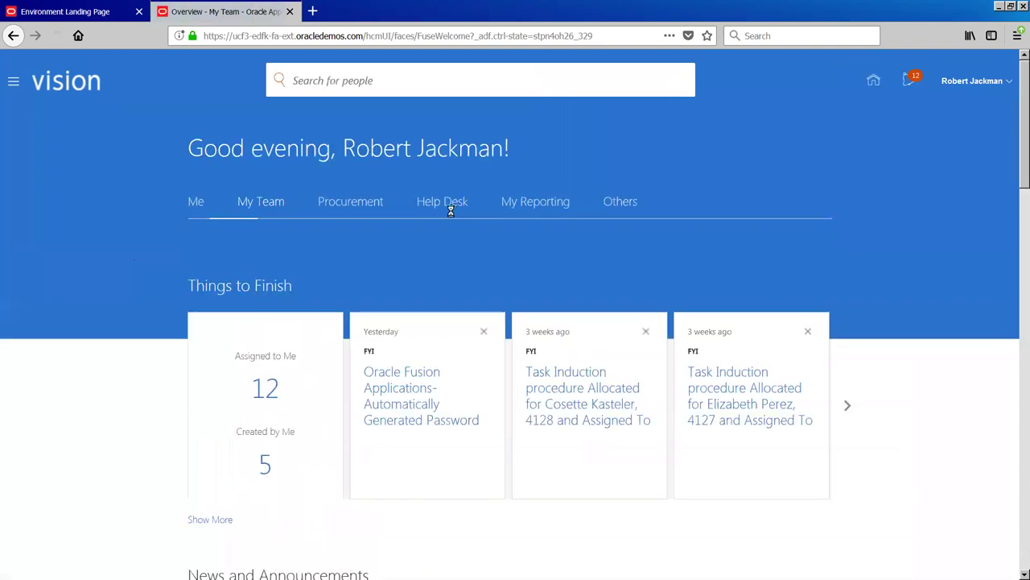
{"action": "scroll", "coordinate": [420, 276], "scroll_direction": "down", "scroll_amount": 3}
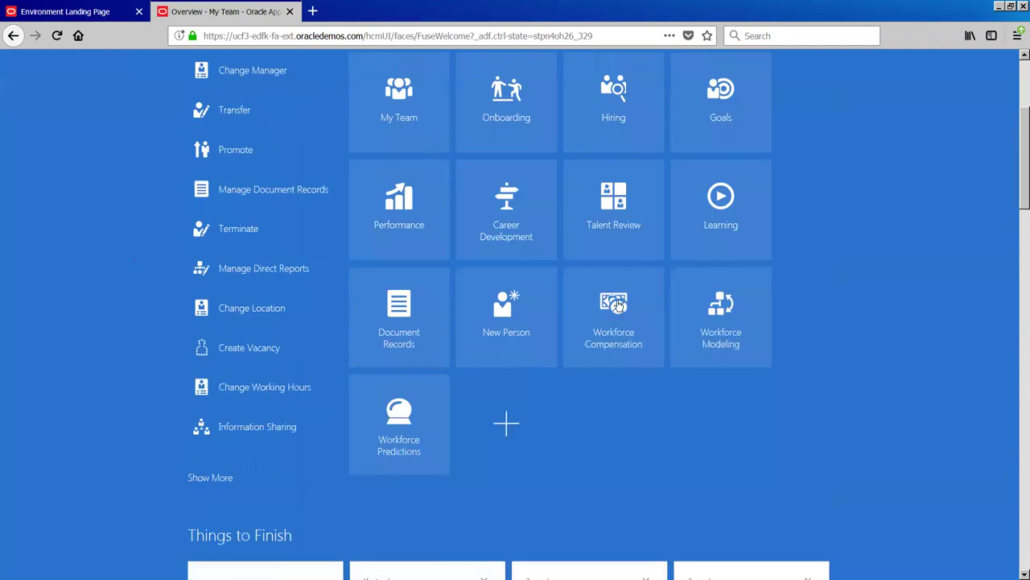
{"action": "scroll", "coordinate": [442, 187], "scroll_direction": "up", "scroll_amount": 3}
{"action": "scroll", "coordinate": [515, 286], "scroll_direction": "down", "scroll_amount": 3}
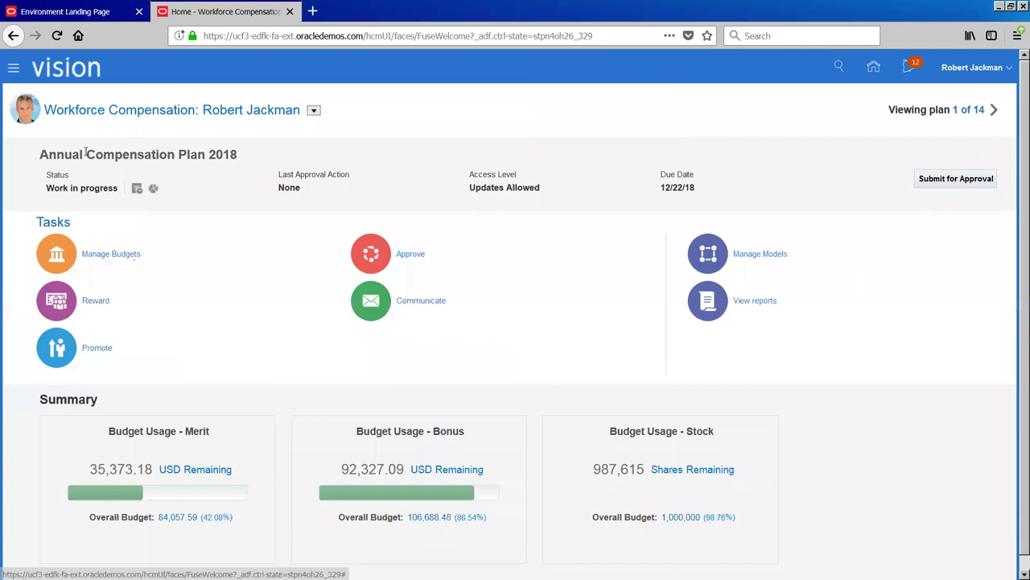
{"action": "mouse_move", "coordinate": [41, 153]}
{"action": "left_mouse_down"}
{"action": "mouse_move", "coordinate": [260, 154]}
{"action": "mouse_move", "coordinate": [41, 152]}
{"action": "left_mouse_up"}
{"action": "left_click", "coordinate": [261, 155]}
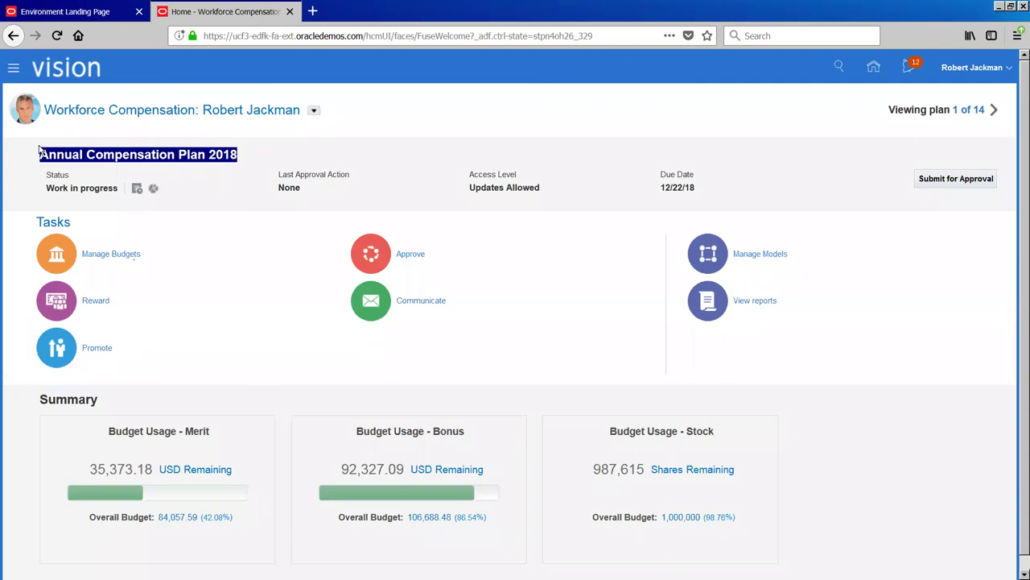
Open the plan's Reward worksheet and set the first listed worker's merit amount to 5,000.
{"action": "left_click", "coordinate": [96, 303]}
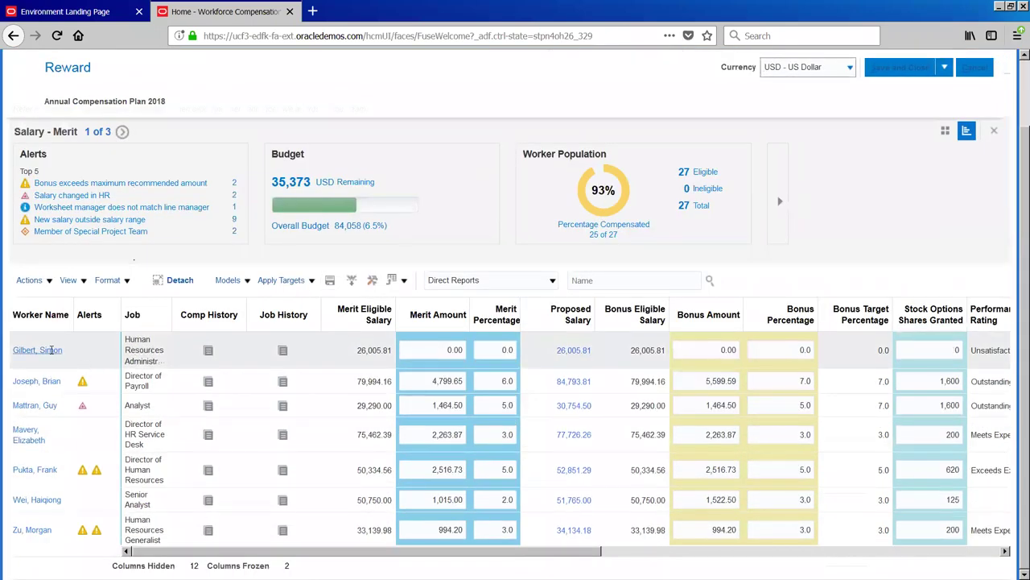
{"action": "left_click", "coordinate": [432, 349]}
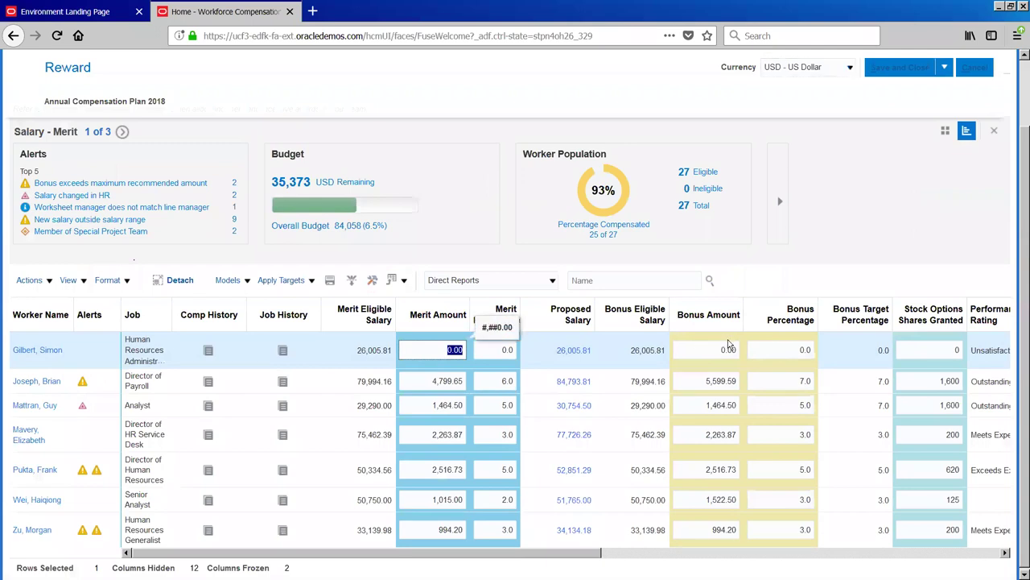
{"action": "type", "text": "5"}
{"action": "type", "text": "000"}
{"action": "key", "text": "Tab"}
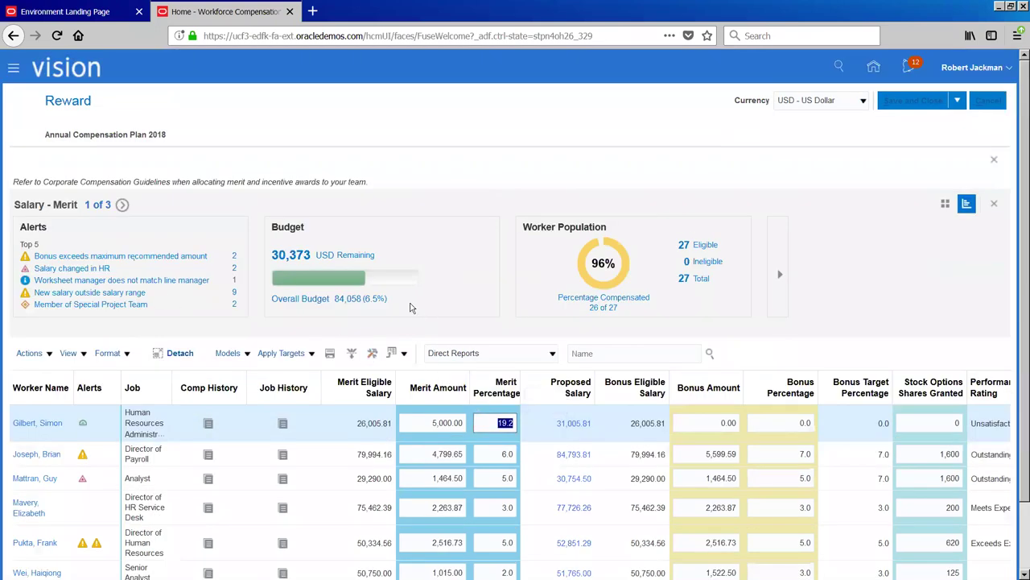
Highlight the remaining merit budget and the Worker Population heading above the Reward worksheet.
{"action": "left_click_drag", "start_coordinate": [410, 307], "coordinate": [332, 302]}
{"action": "left_click", "coordinate": [420, 314]}
{"action": "left_click_drag", "start_coordinate": [272, 255], "coordinate": [324, 255]}
{"action": "left_click", "coordinate": [424, 253]}
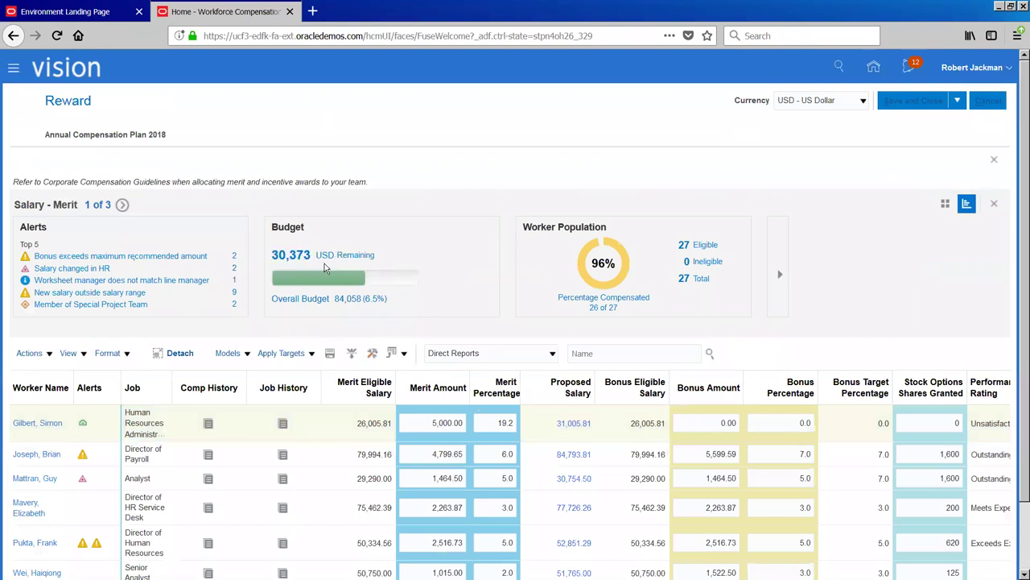
{"action": "scroll", "coordinate": [326, 268], "scroll_direction": "down", "scroll_amount": 2}
{"action": "left_click_drag", "start_coordinate": [613, 153], "coordinate": [524, 151]}
{"action": "left_click", "coordinate": [561, 224]}
{"action": "scroll", "coordinate": [528, 218], "scroll_direction": "up", "scroll_amount": 2}
{"action": "scroll", "coordinate": [510, 289], "scroll_direction": "down", "scroll_amount": 2}
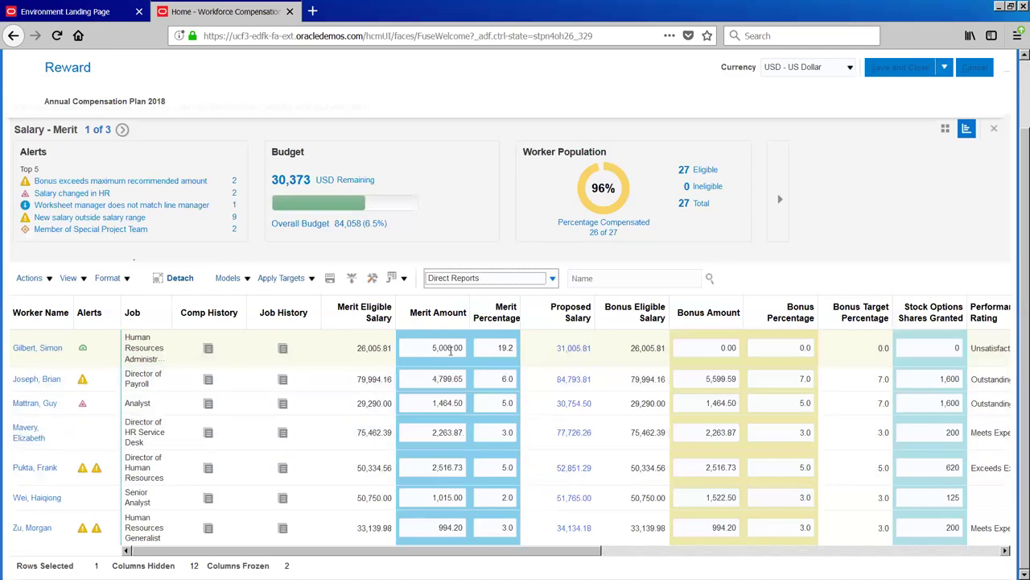
Highlight the "Bonus exceeds maximum recommended amount" alert and review the direct reports' merit and bonus rows.
{"action": "scroll", "coordinate": [453, 354], "scroll_direction": "up", "scroll_amount": 2}
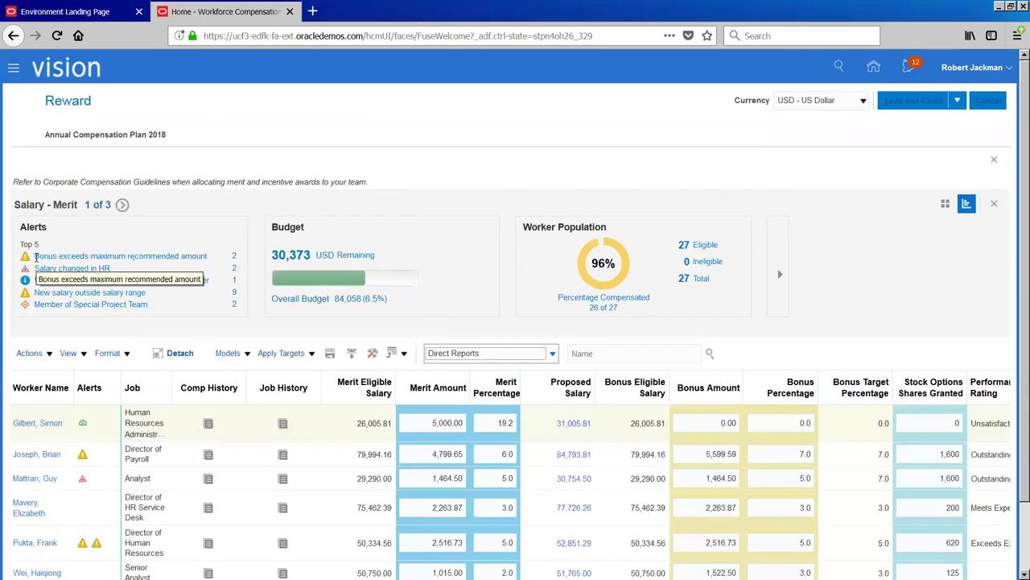
{"action": "left_click_drag", "start_coordinate": [36, 256], "coordinate": [233, 257]}
{"action": "left_click", "coordinate": [386, 204]}
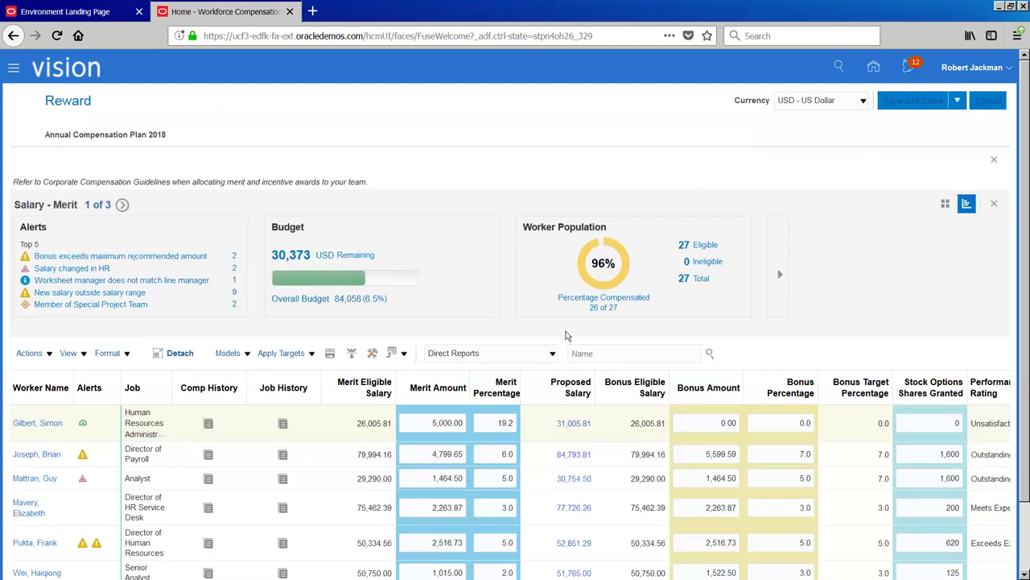
{"action": "scroll", "coordinate": [724, 368], "scroll_direction": "down", "scroll_amount": 2}
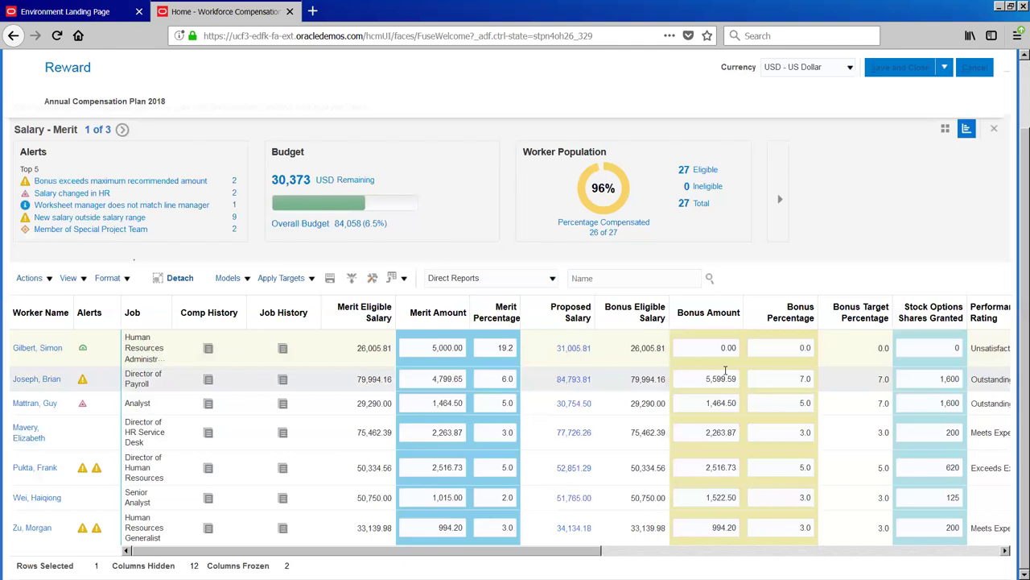
{"action": "scroll", "coordinate": [724, 371], "scroll_direction": "up", "scroll_amount": 2}
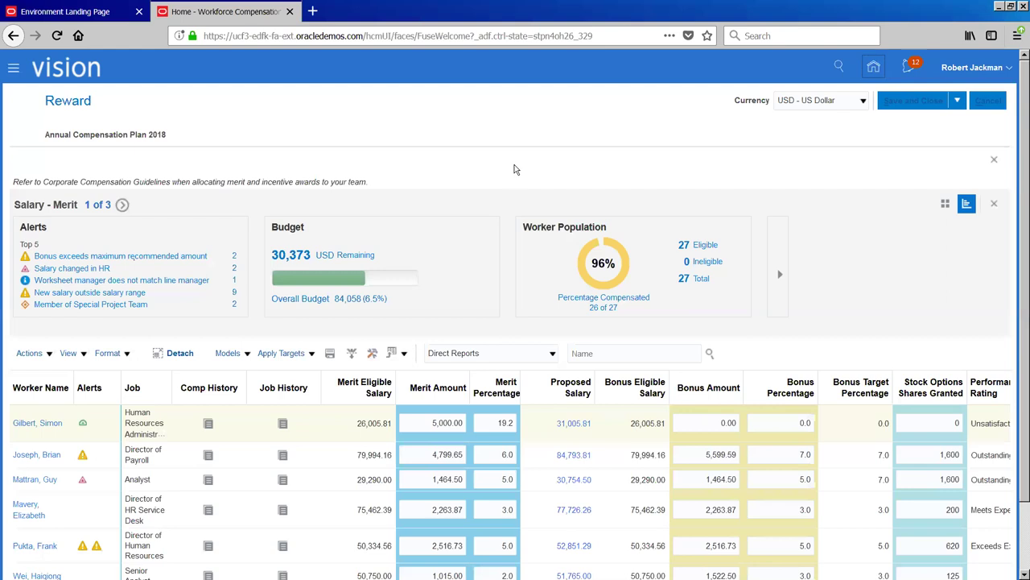
Leave the Reward worksheet and show the Compensation section of the signed-in employee's Personal Information.
{"action": "left_click", "coordinate": [933, 97]}
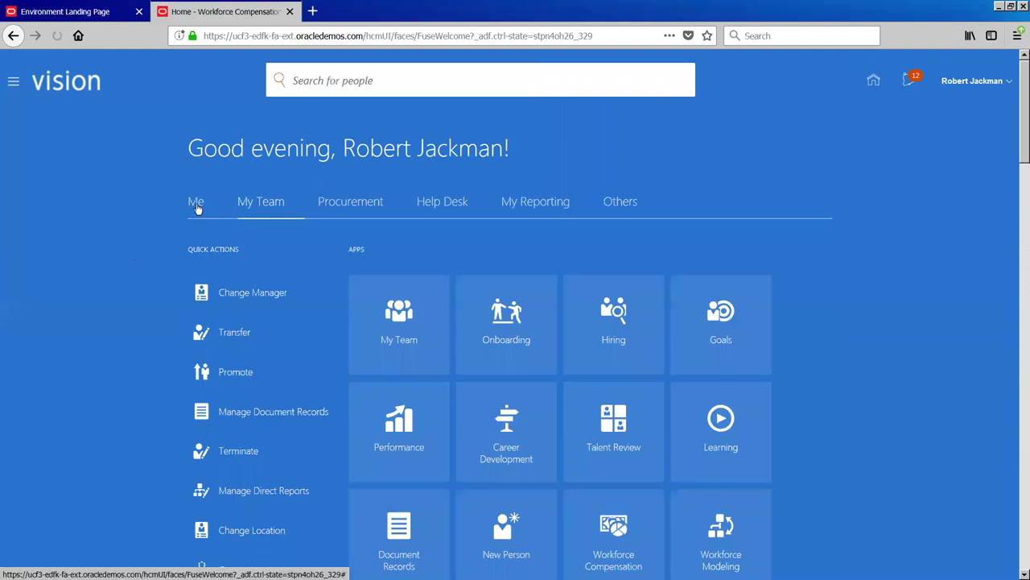
{"action": "left_click", "coordinate": [196, 202]}
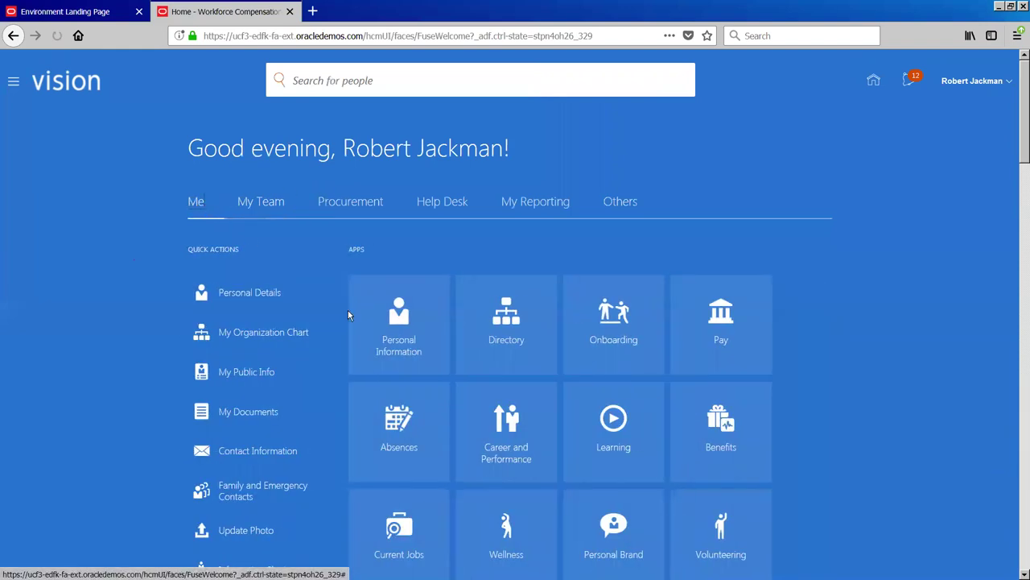
{"action": "left_click", "coordinate": [408, 344]}
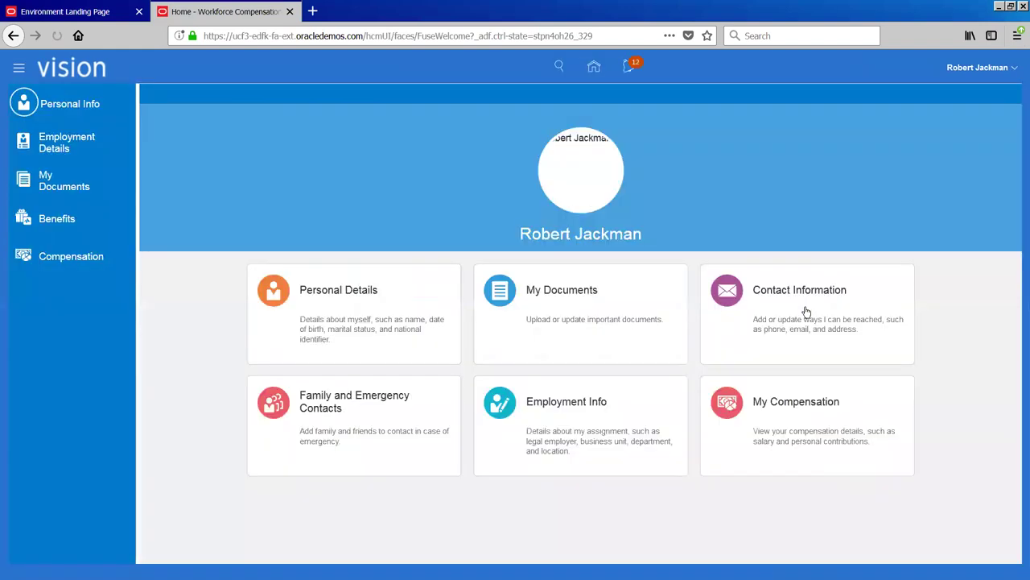
{"action": "left_click", "coordinate": [71, 260]}
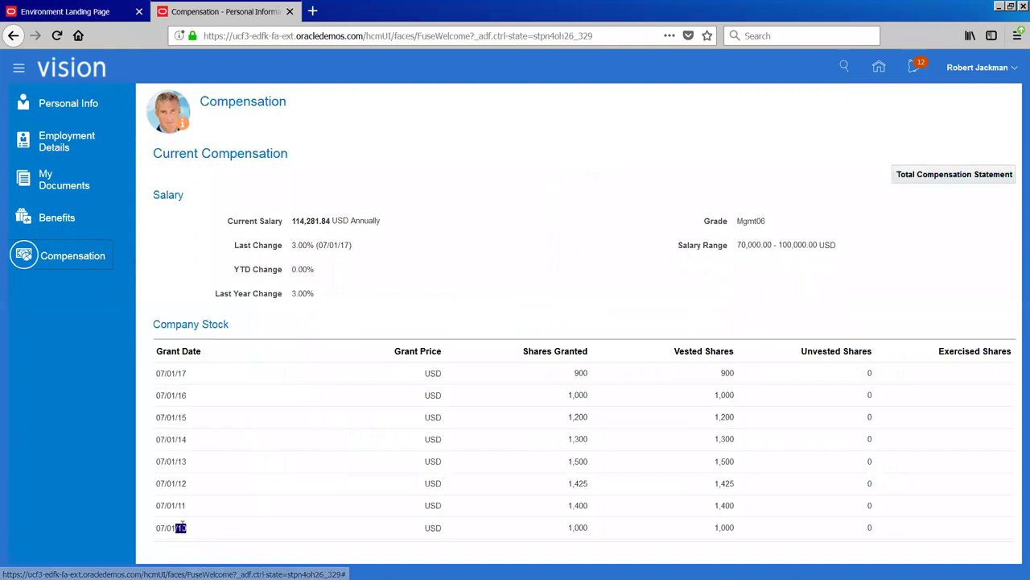
Highlight the shares granted on 07/01/10 and the current salary amount in the Current Compensation details.
{"action": "left_click_drag", "start_coordinate": [590, 529], "coordinate": [569, 530]}
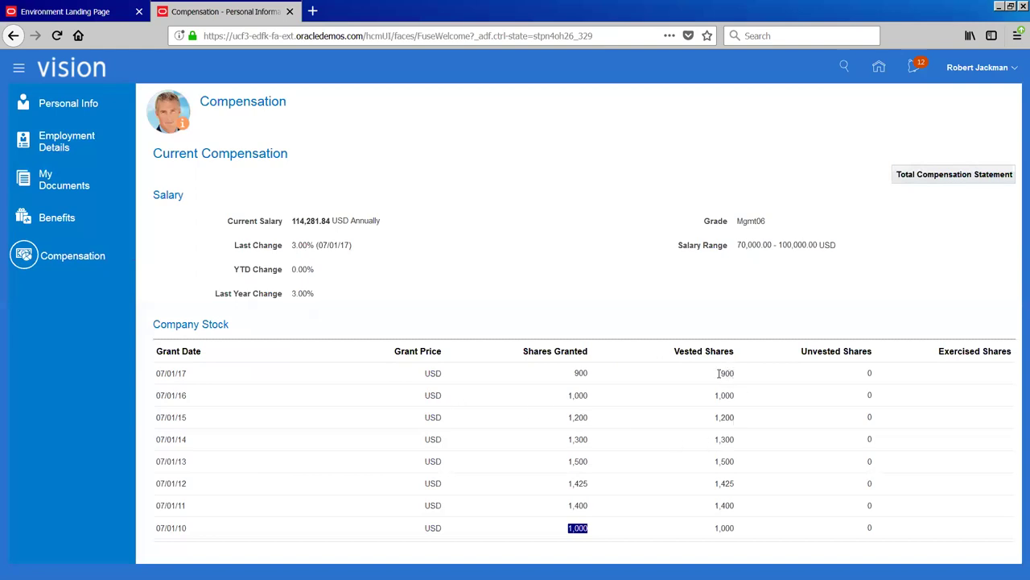
{"action": "left_click_drag", "start_coordinate": [291, 221], "coordinate": [364, 224]}
{"action": "left_click", "coordinate": [599, 254]}
Open the Total Compensation Statement's Summary and highlight the benefits contributions and the employee and company totals.
{"action": "left_click", "coordinate": [906, 175]}
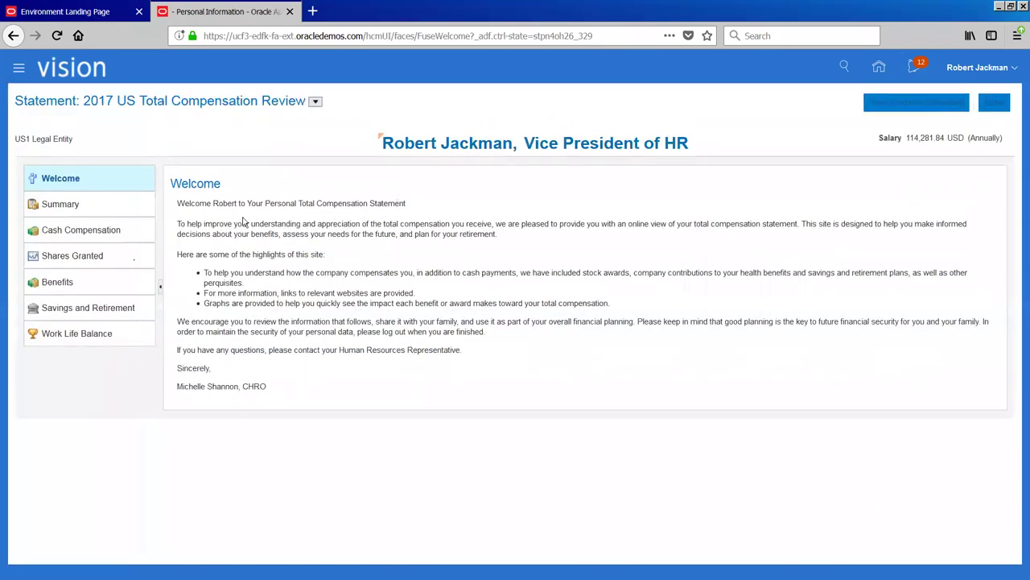
{"action": "left_click", "coordinate": [70, 206]}
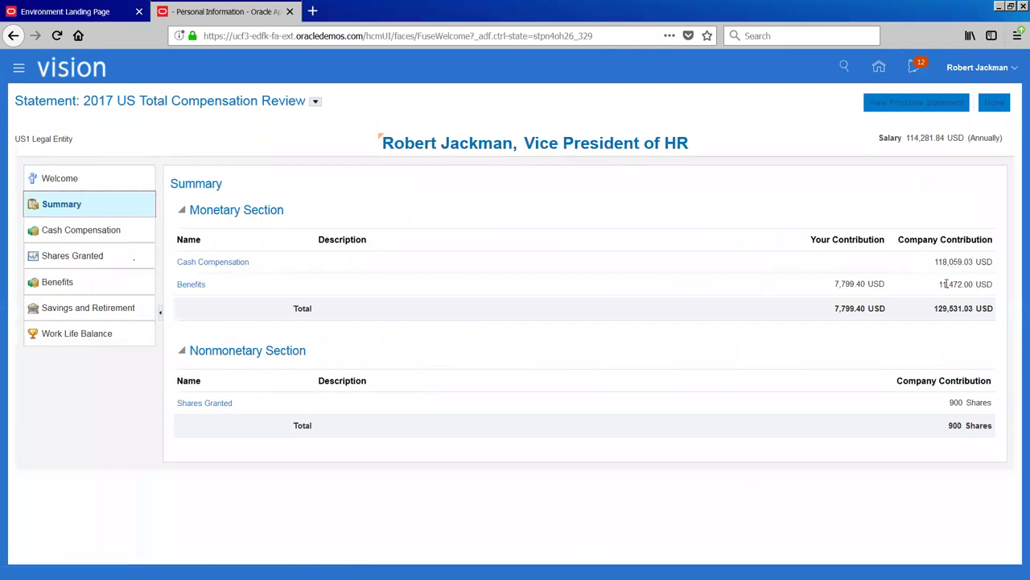
{"action": "left_click_drag", "start_coordinate": [942, 284], "coordinate": [979, 280]}
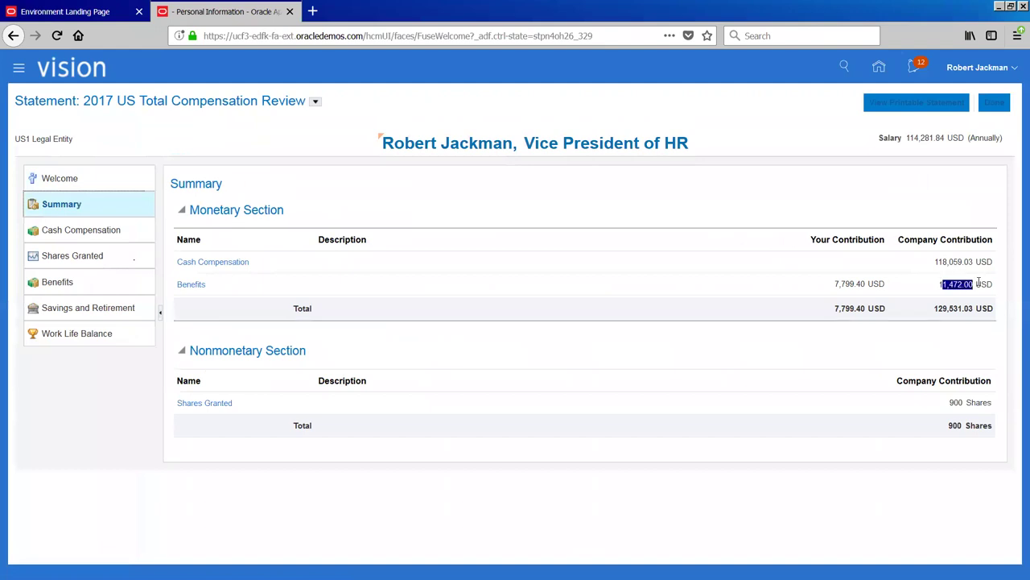
{"action": "left_click", "coordinate": [931, 239]}
{"action": "left_click_drag", "start_coordinate": [836, 283], "coordinate": [883, 284]}
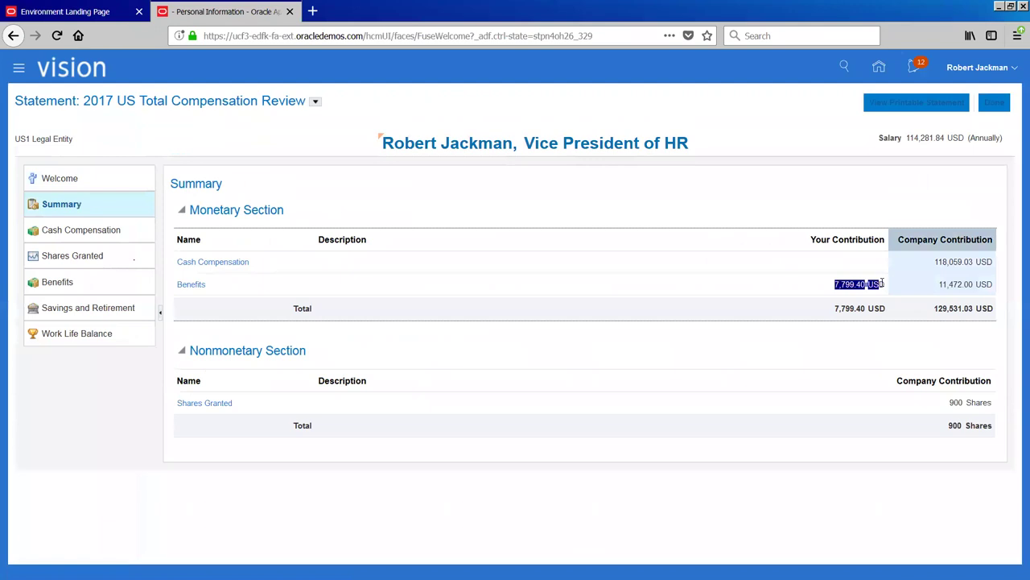
{"action": "left_click_drag", "start_coordinate": [834, 308], "coordinate": [871, 309]}
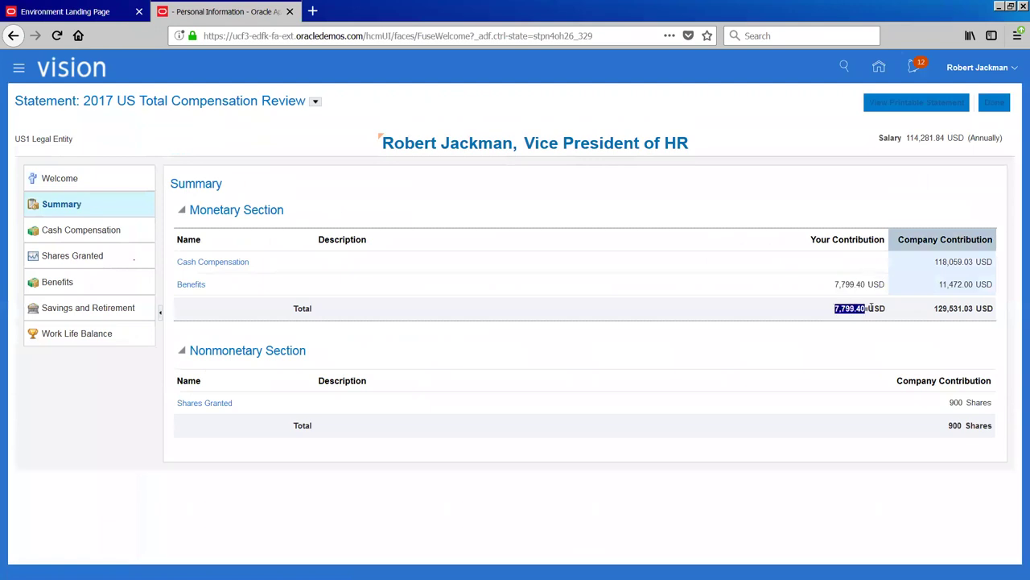
{"action": "left_click_drag", "start_coordinate": [934, 308], "coordinate": [971, 306]}
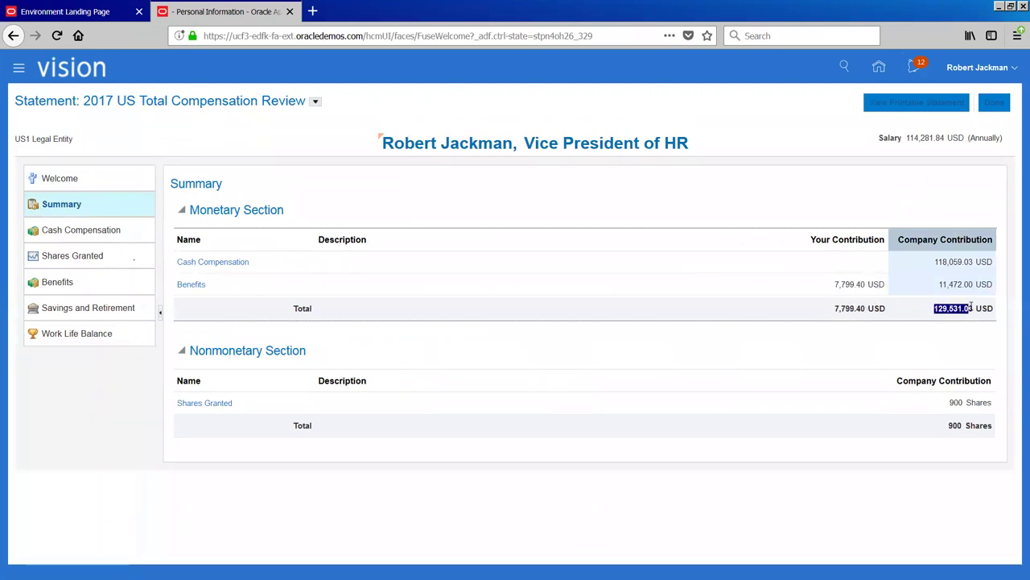
View the statement's Cash Compensation charts and table, and show the Shares Granted section.
{"action": "left_click", "coordinate": [100, 230]}
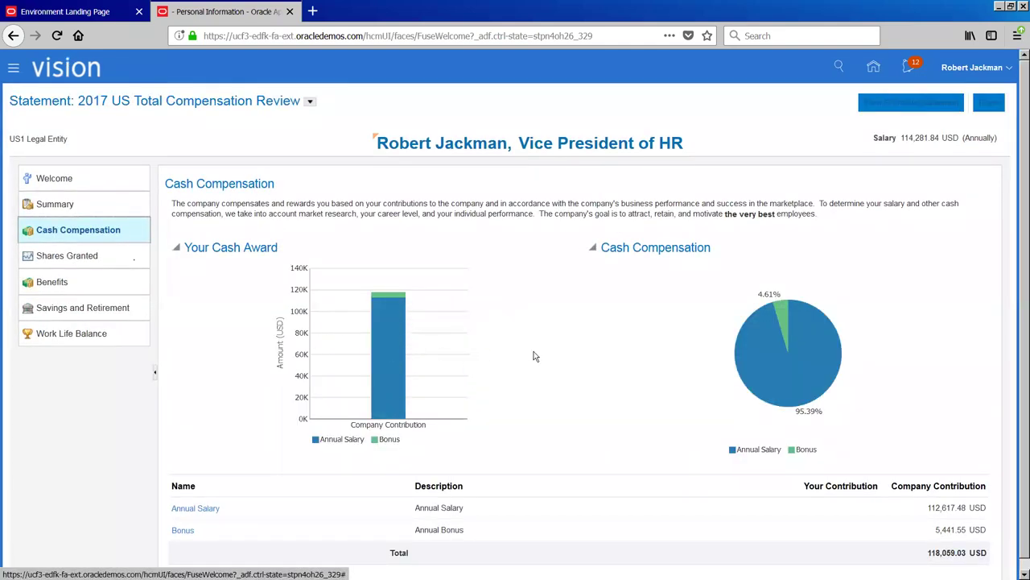
{"action": "scroll", "coordinate": [507, 463], "scroll_direction": "down", "scroll_amount": 1}
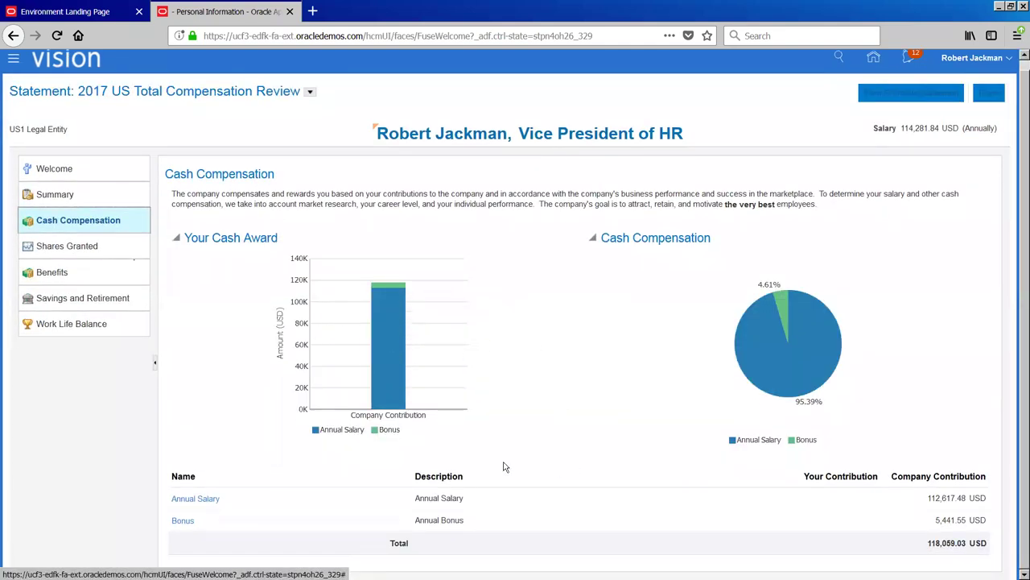
{"action": "left_click", "coordinate": [89, 250]}
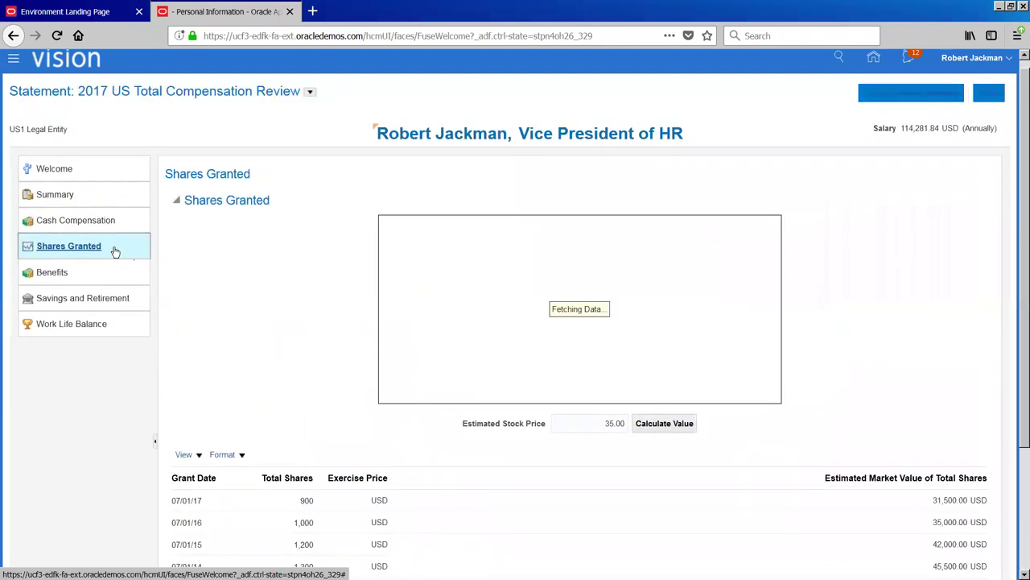
Show the statement's Benefits section and examine the employee and company contributions in its charts and table.
{"action": "left_click", "coordinate": [45, 274]}
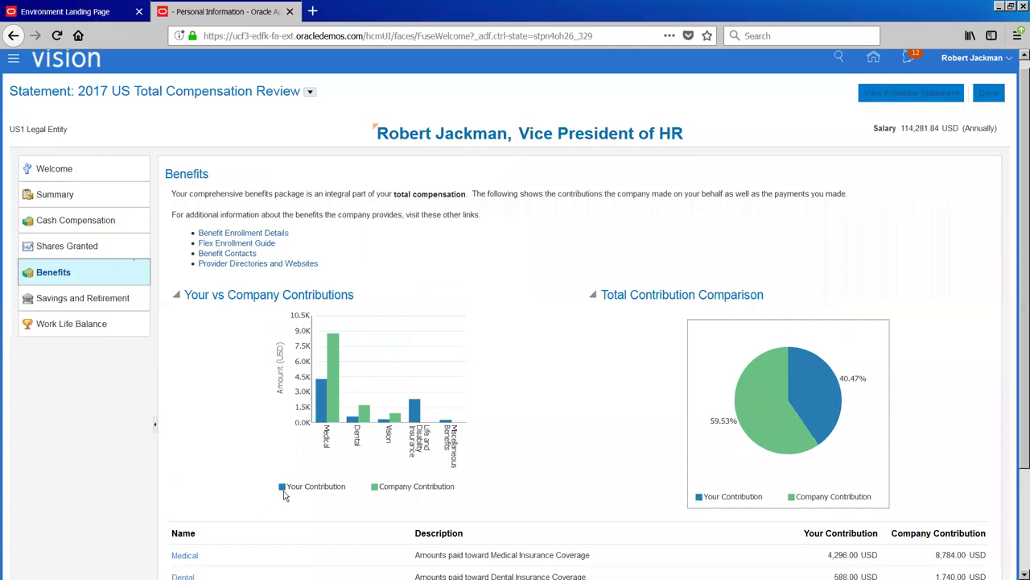
{"action": "mouse_move", "coordinate": [318, 386]}
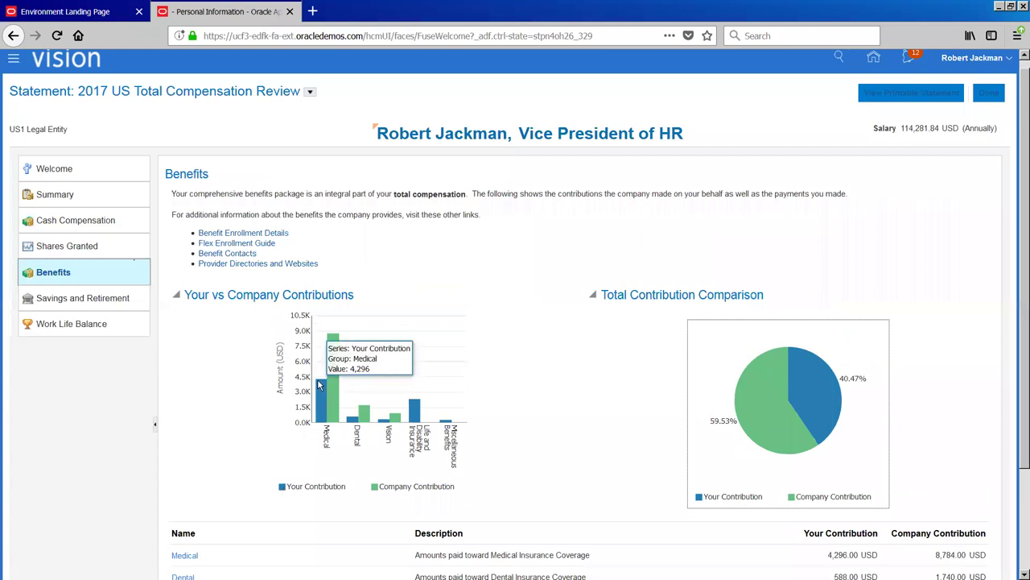
{"action": "mouse_move", "coordinate": [354, 423]}
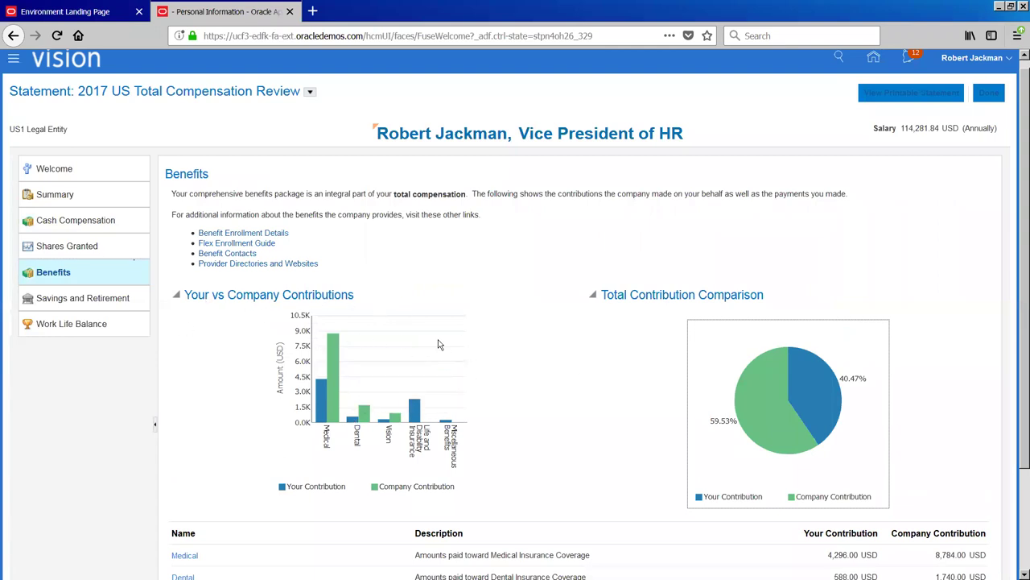
{"action": "scroll", "coordinate": [439, 345], "scroll_direction": "down", "scroll_amount": 3}
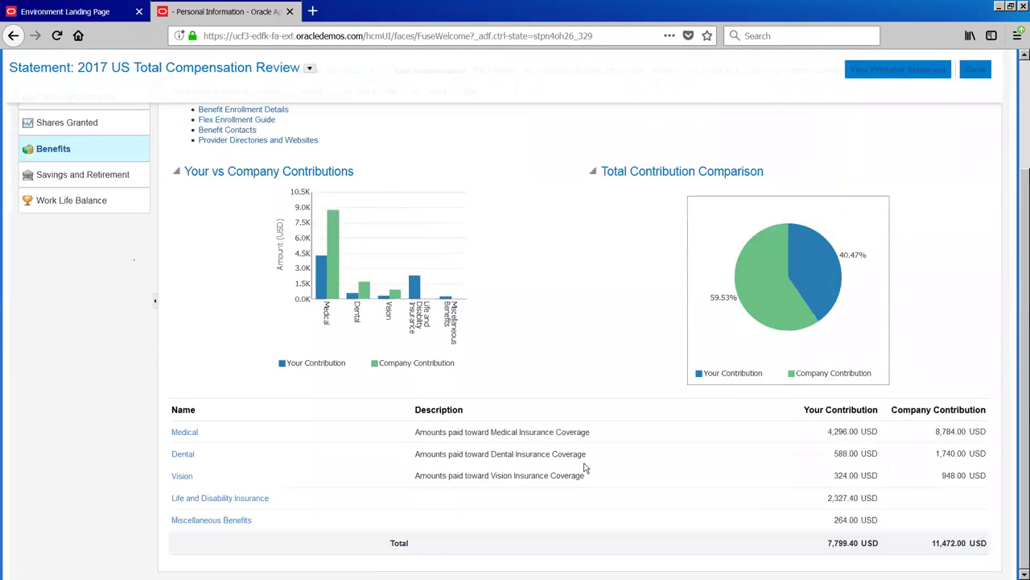
{"action": "scroll", "coordinate": [471, 386], "scroll_direction": "up", "scroll_amount": 3}
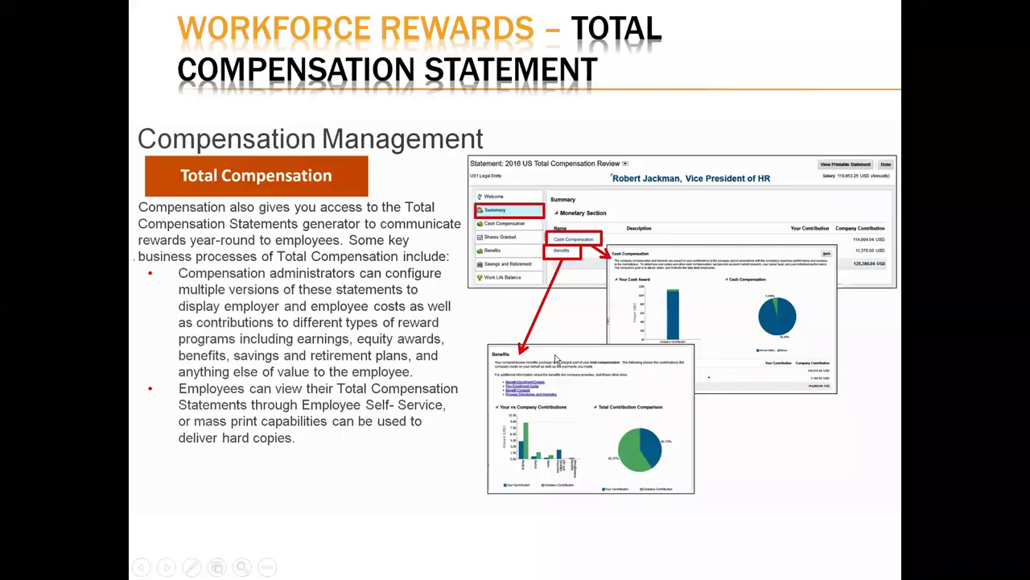
{"action": "key", "text": "Left"}
{"action": "key", "text": "Left"}
{"action": "key", "text": "Left"}
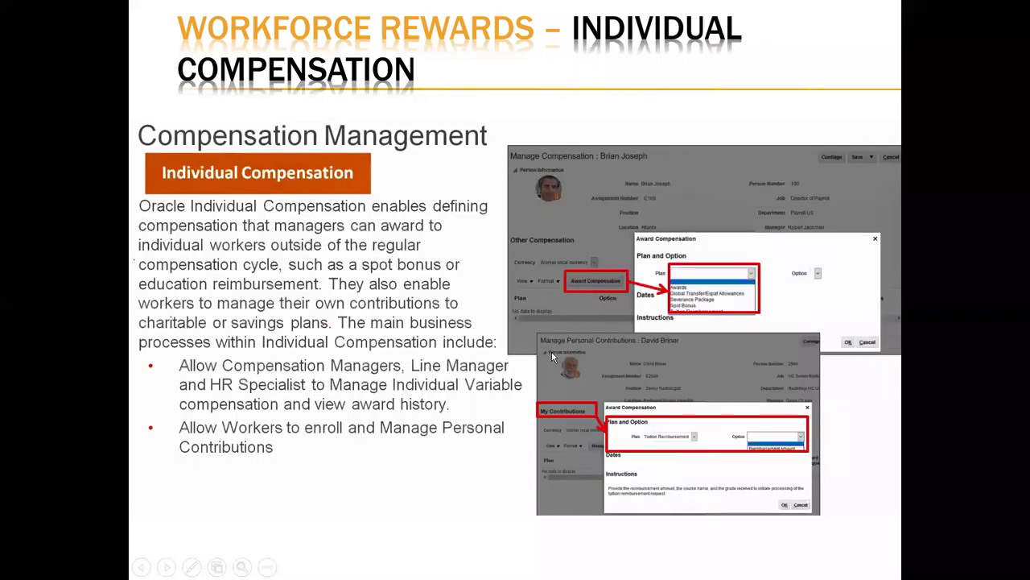
{"action": "key", "text": "Left"}
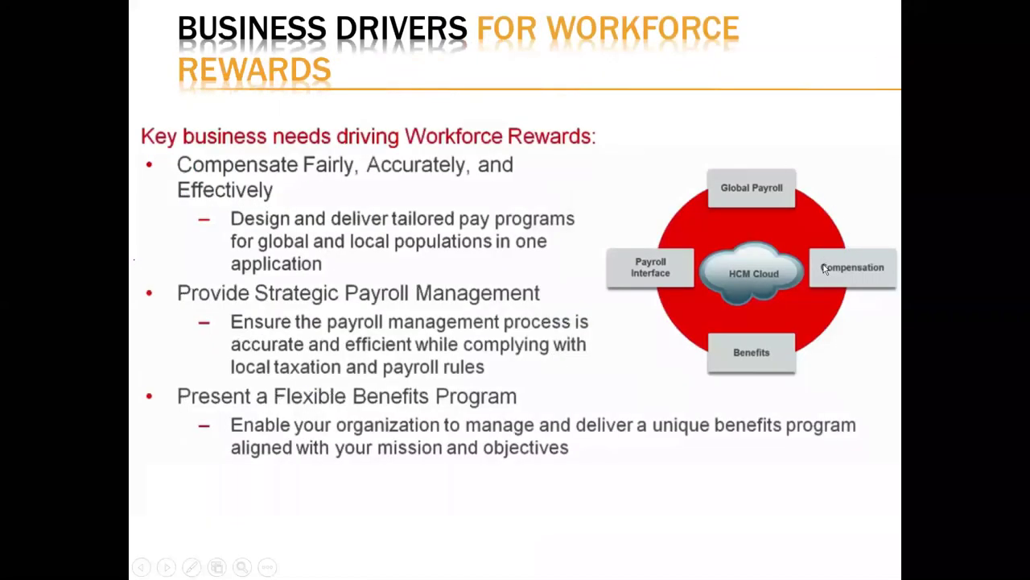
{"action": "key", "text": "Right"}
{"action": "key", "text": "Right"}
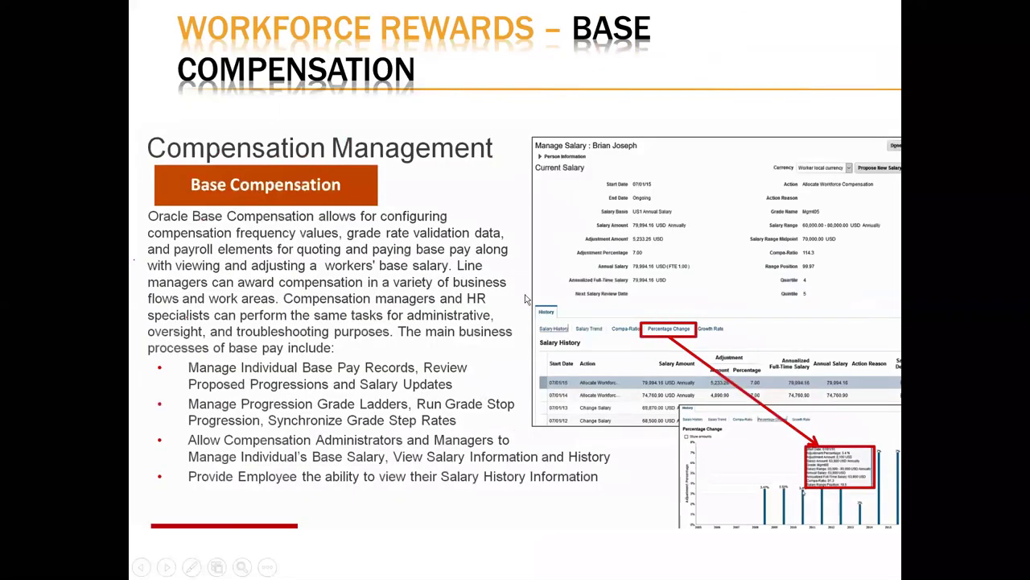
{"action": "key", "text": "Right"}
{"action": "key", "text": "Right"}
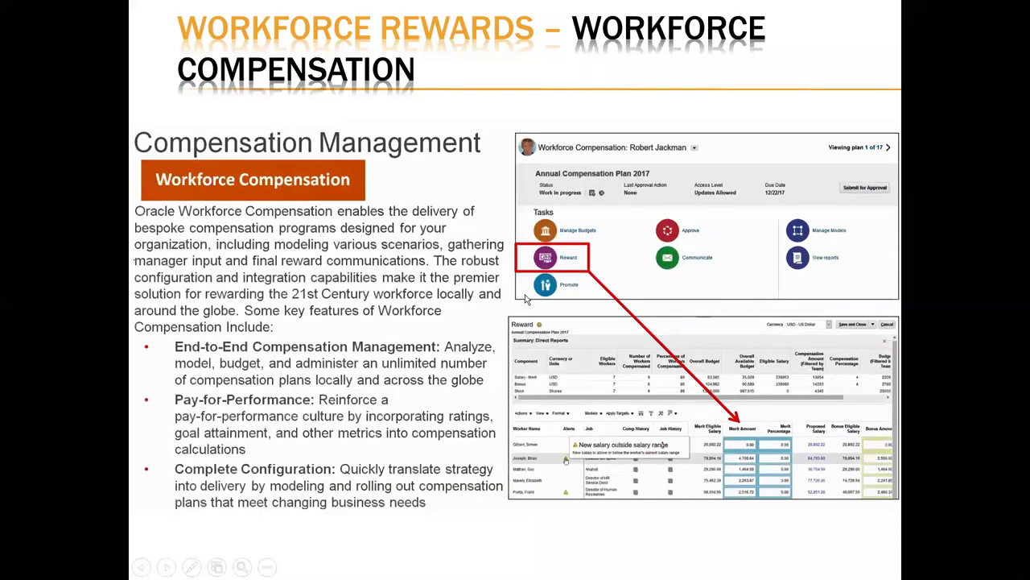
{"action": "key", "text": "Right"}
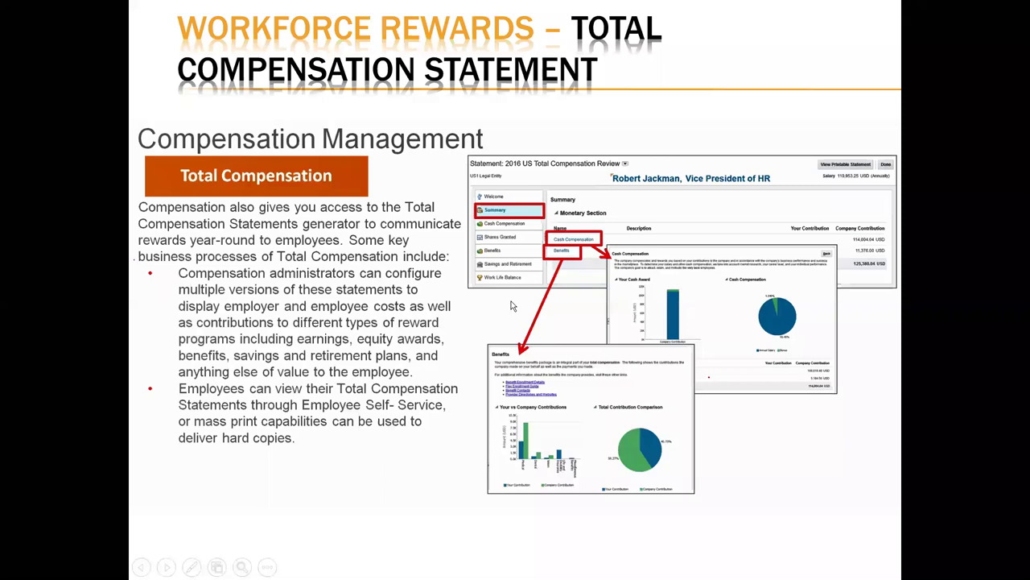
{"action": "key", "text": "Left"}
{"action": "key", "text": "Left"}
{"action": "key", "text": "Left"}
{"action": "key", "text": "Left"}
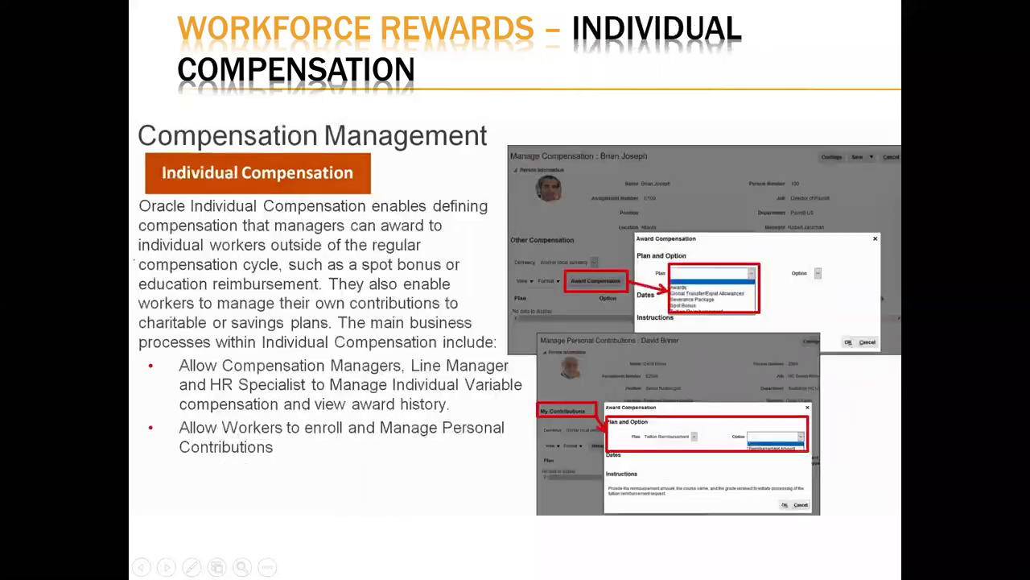
{"action": "key", "text": "Left"}
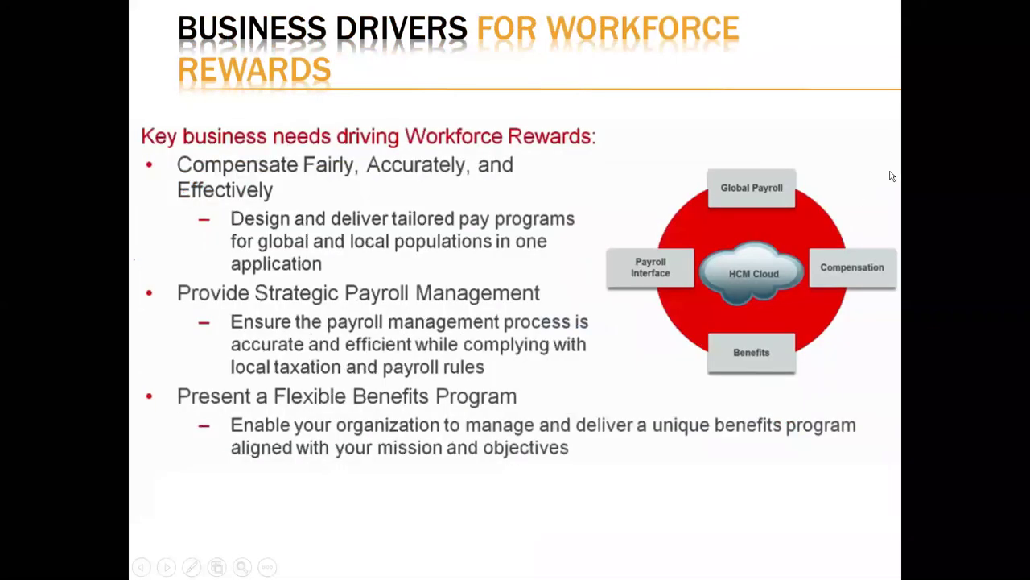